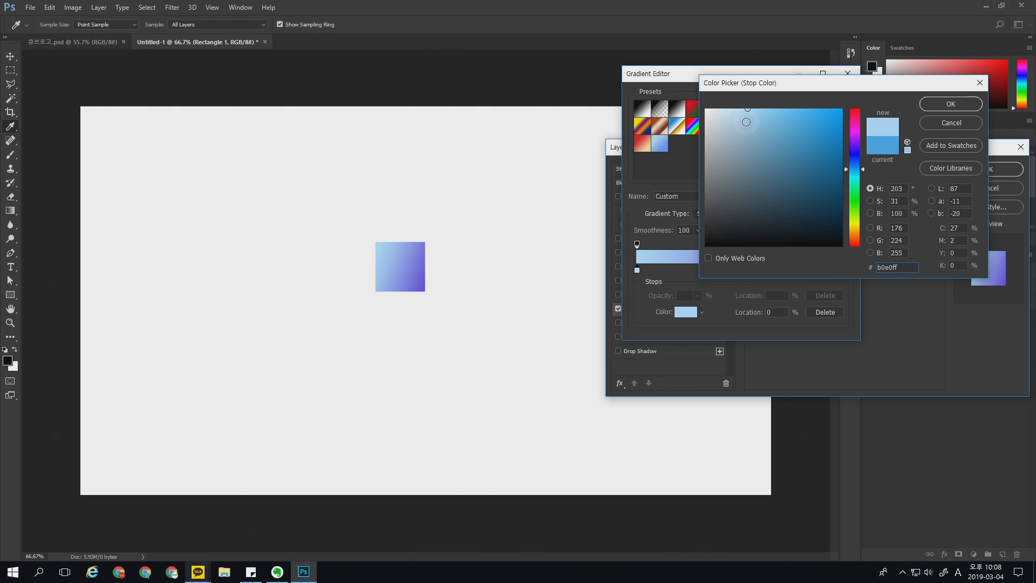
Step: Accept the light blue start colour and change the gradient's end stop to a medium blue, about #5d80f0
key(Return)
double_click(850, 270)
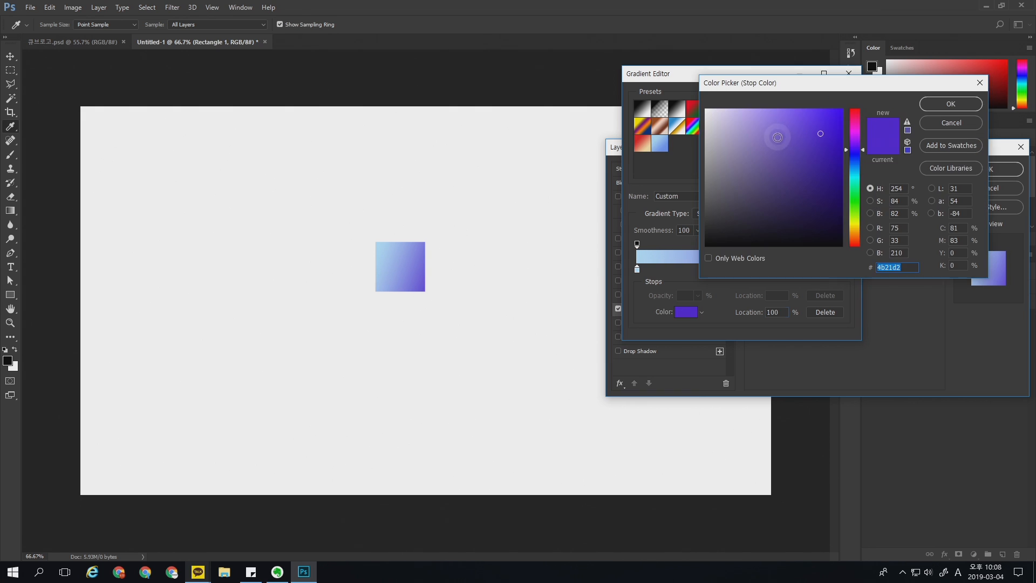
click(779, 130)
click(854, 161)
click(786, 117)
click(791, 120)
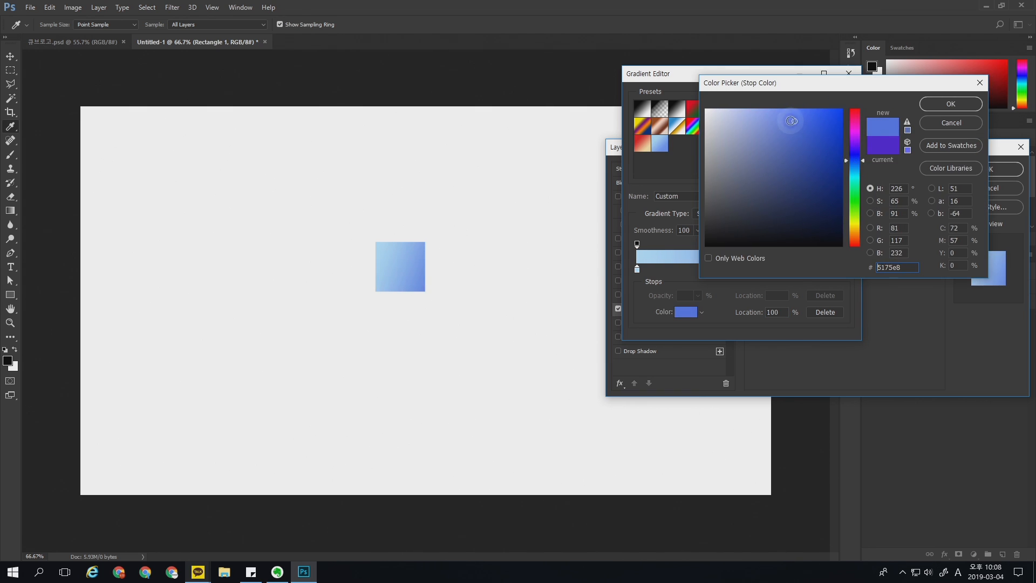
click(783, 116)
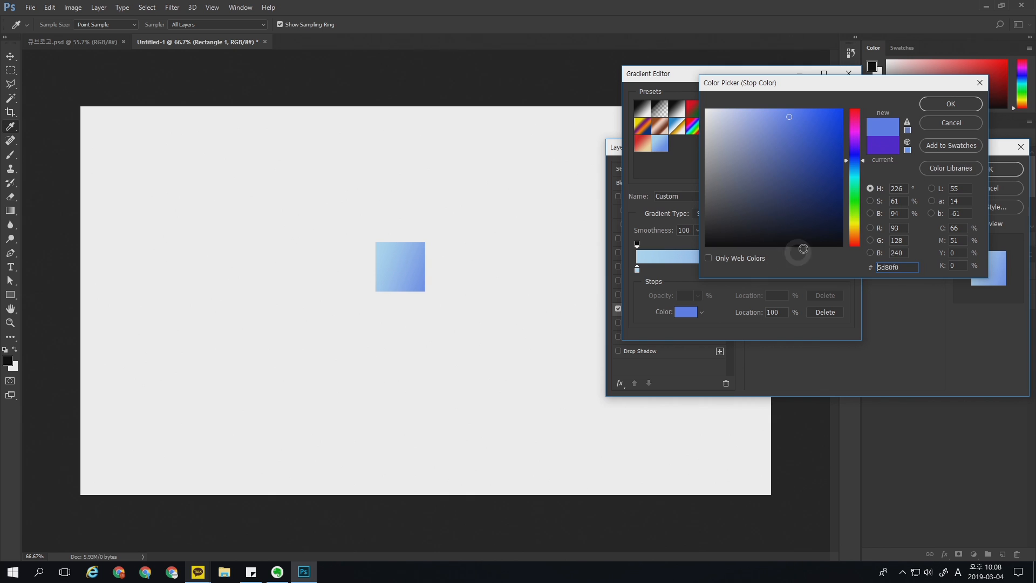
click(949, 105)
Step: Accept the gradient, set its overlay angle to -27°, shift it slightly toward the square's lower-right corner, and apply the layer style
click(834, 98)
click(809, 241)
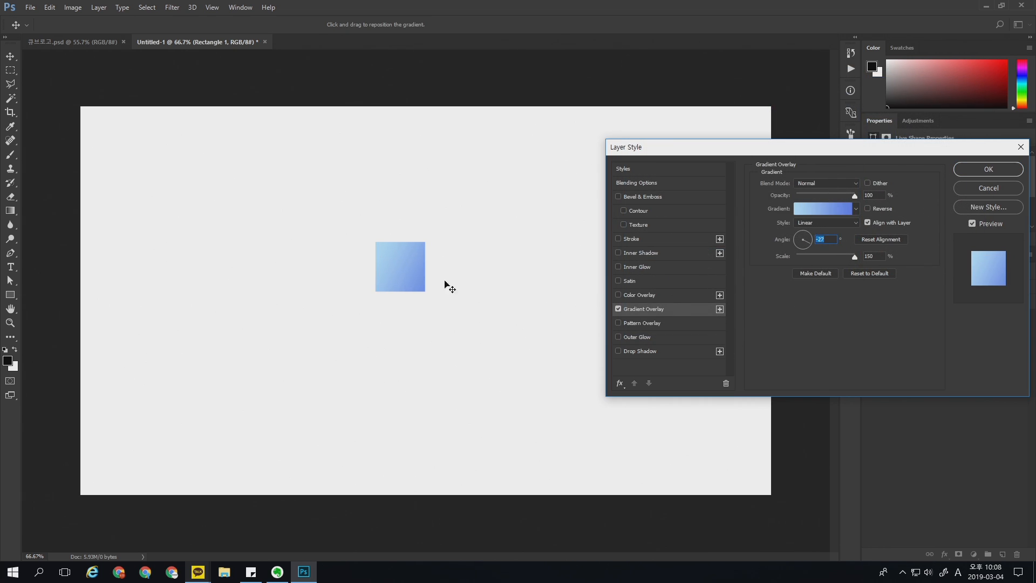
mouse_move(420, 286)
mouse_down()
mouse_move(406, 273)
mouse_move(428, 300)
mouse_move(417, 290)
mouse_move(426, 292)
mouse_up()
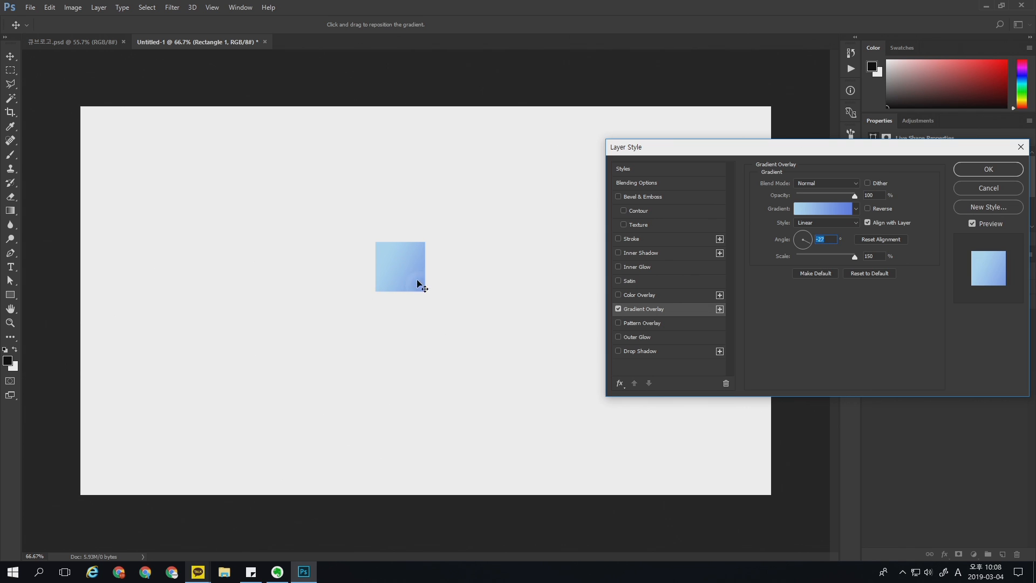
click(913, 186)
click(982, 169)
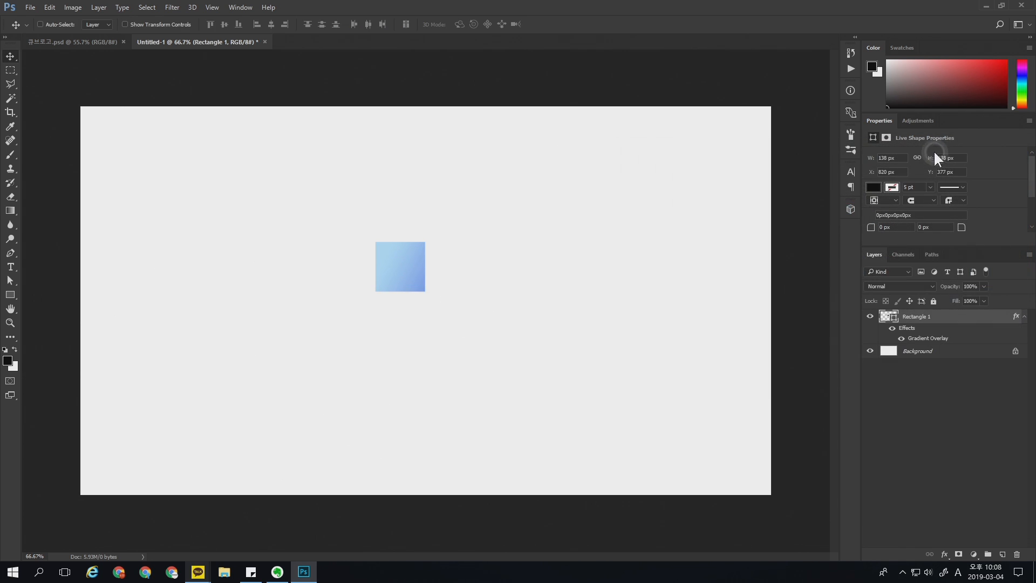
Step: Raise the square's two right anchor points 80 px with Direct Selection to form a parallelogram, and move the shape down slightly
click(14, 280)
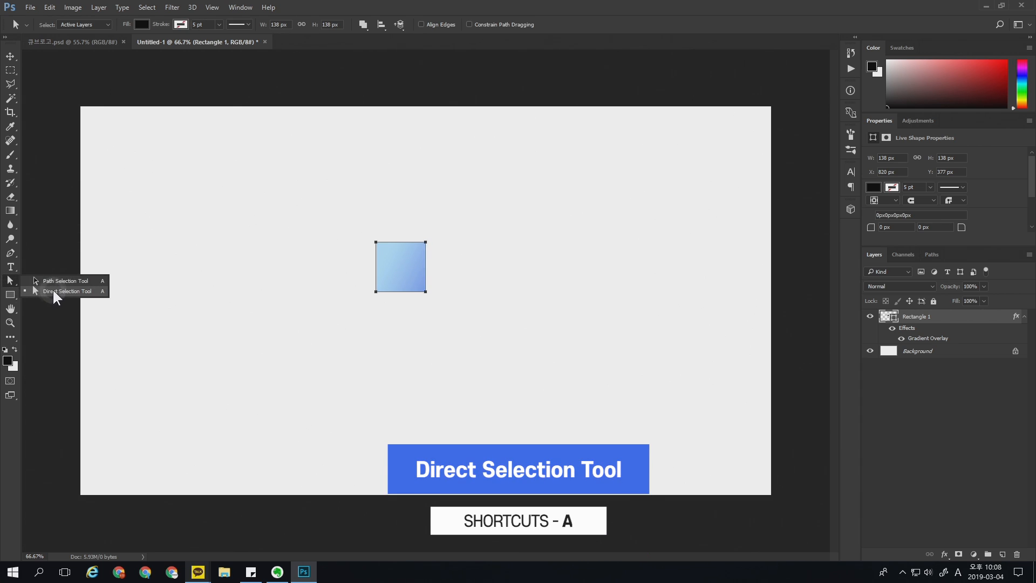
click(54, 292)
drag(458, 203, 415, 303)
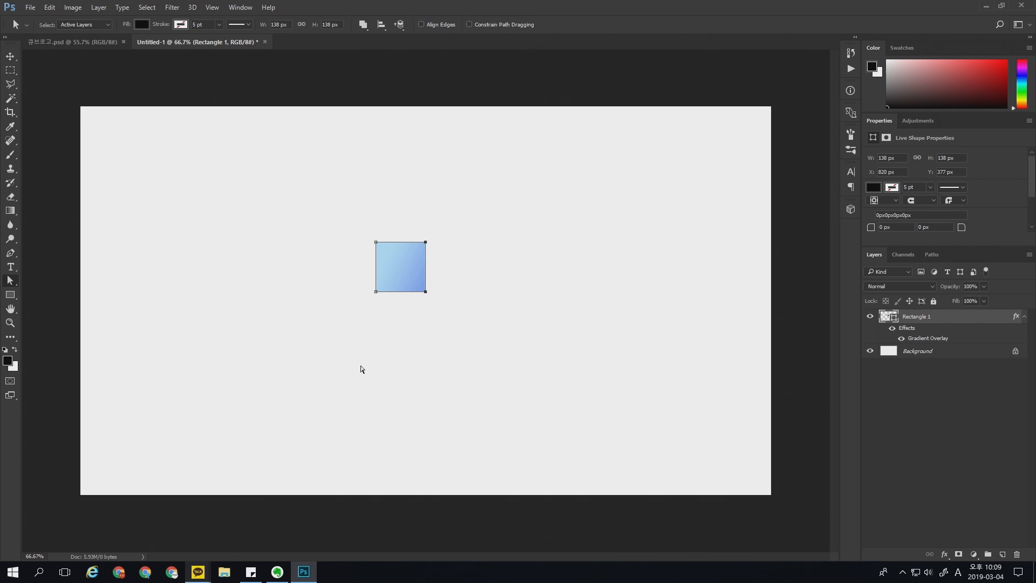
key(shift+Up)
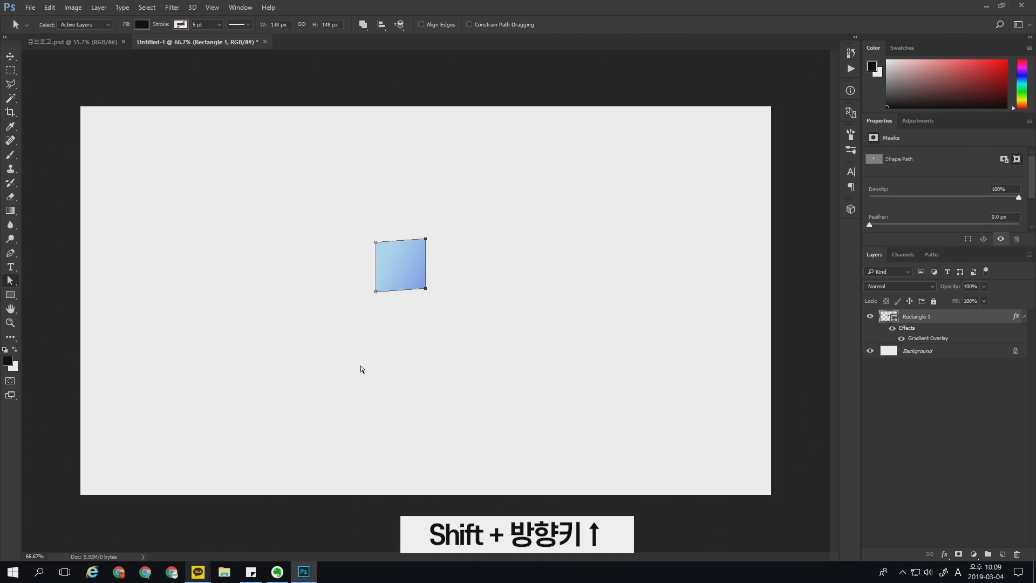
key(shift+Up)
key(shift+Up)
key(shift+Up)
key(shift+Up)
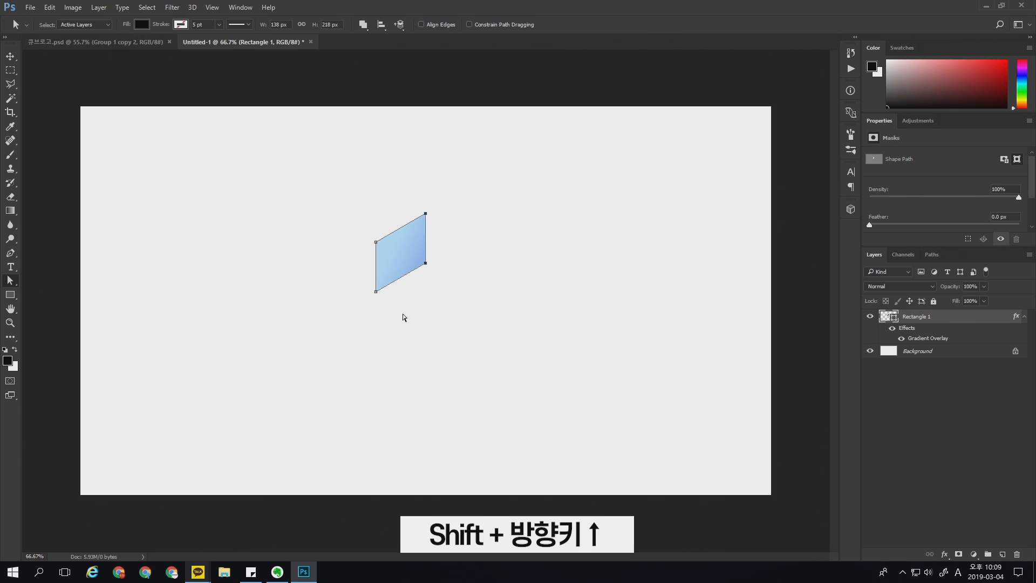
key(v)
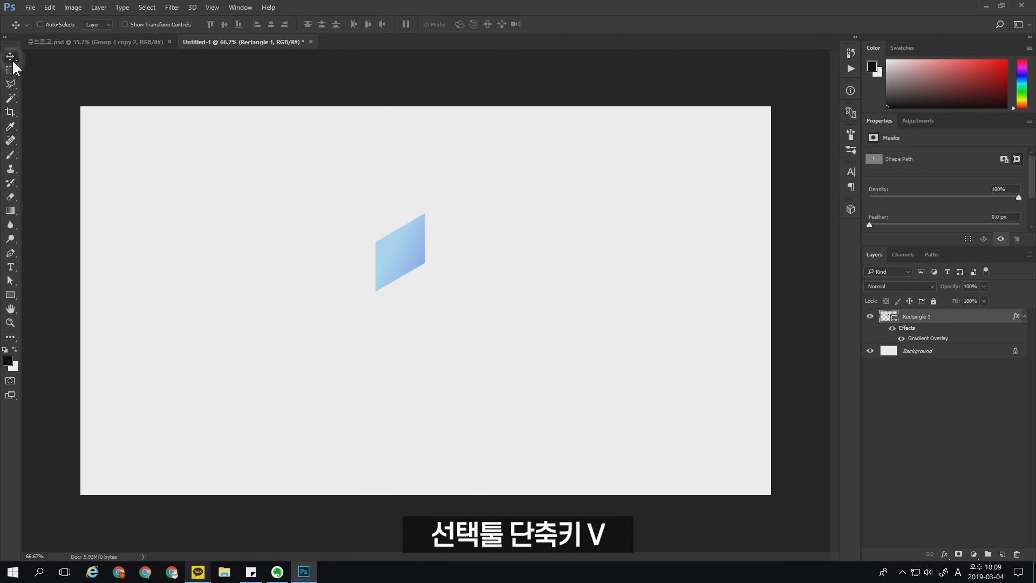
drag(411, 259, 411, 290)
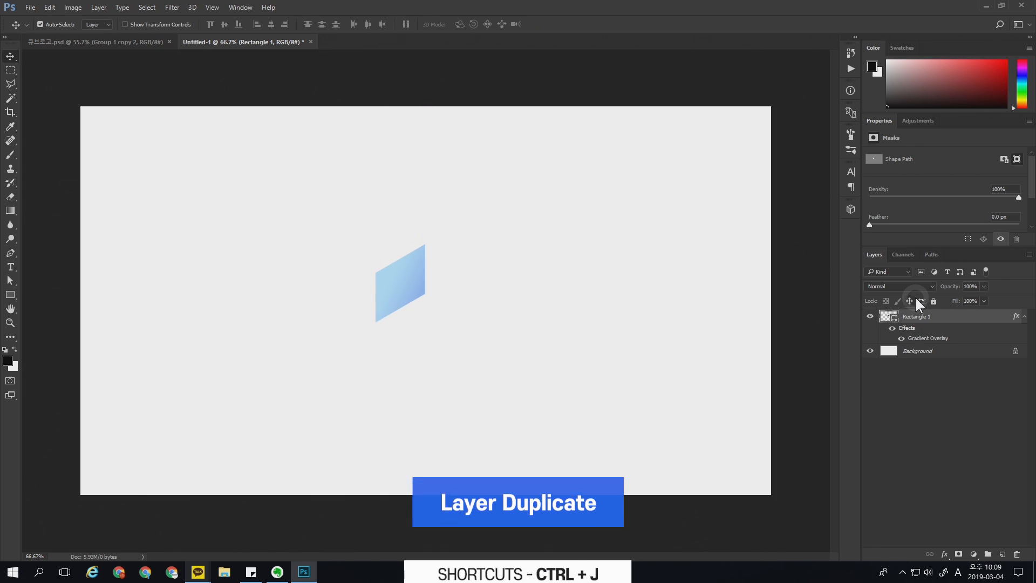
Step: Duplicate the parallelogram layer, flip the copy horizontally, and place it against the original's right side
key(ctrl+j)
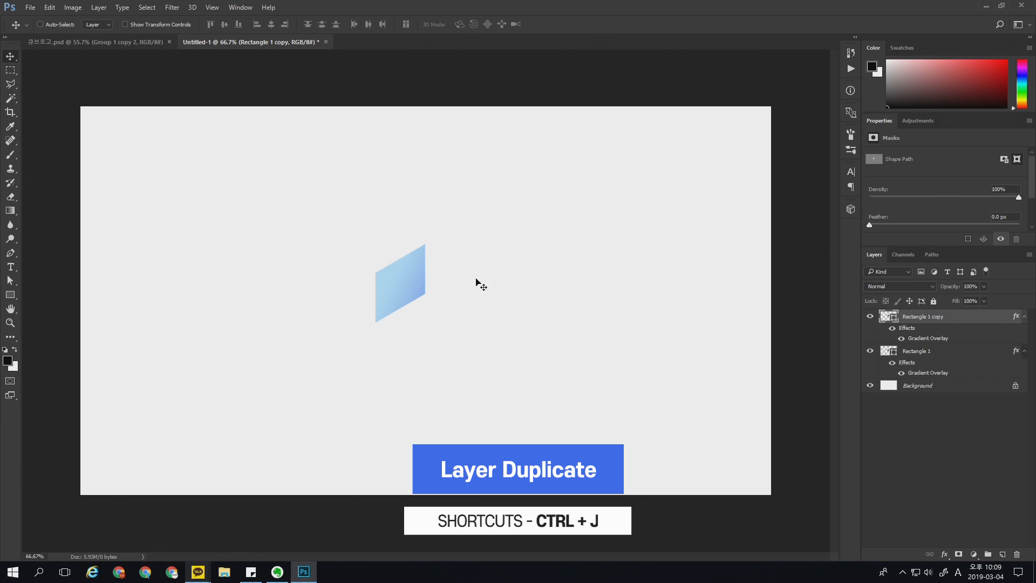
click(50, 7)
mouse_move(161, 239)
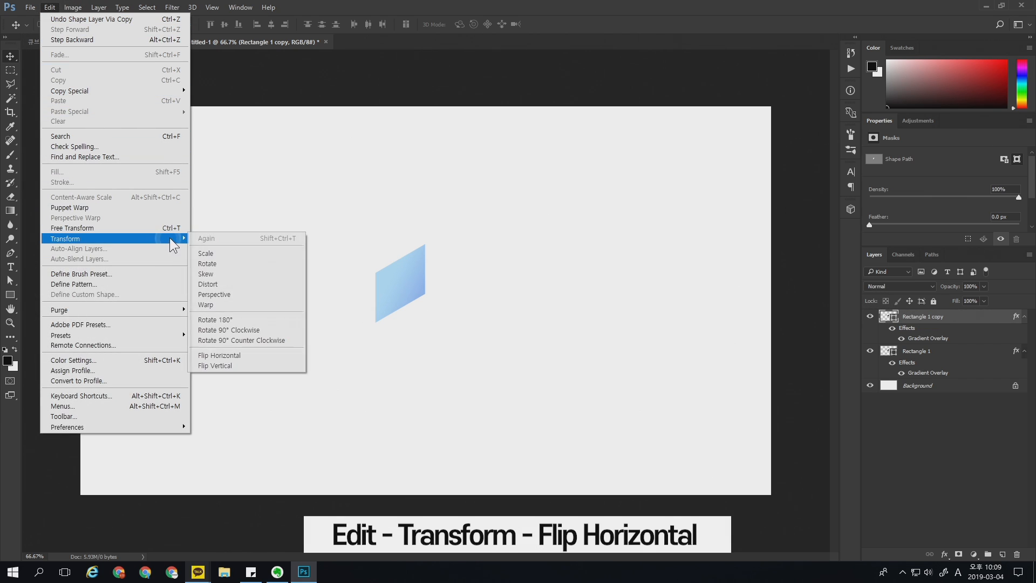
click(232, 355)
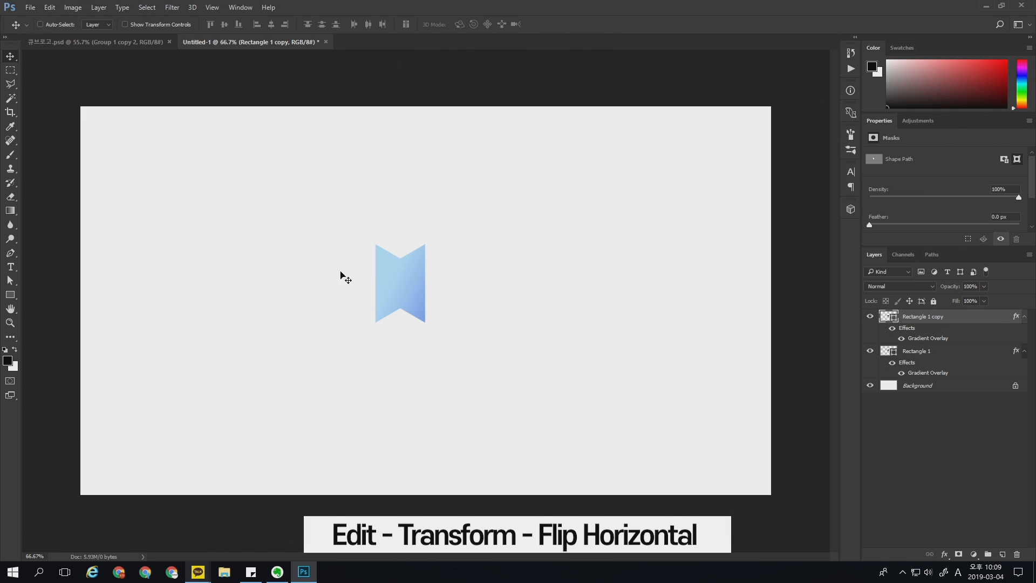
drag(402, 287, 445, 278)
Step: Check that snapping to guides, layers and document bounds is on, and fit the flipped copy flush against the original's right edge
click(212, 7)
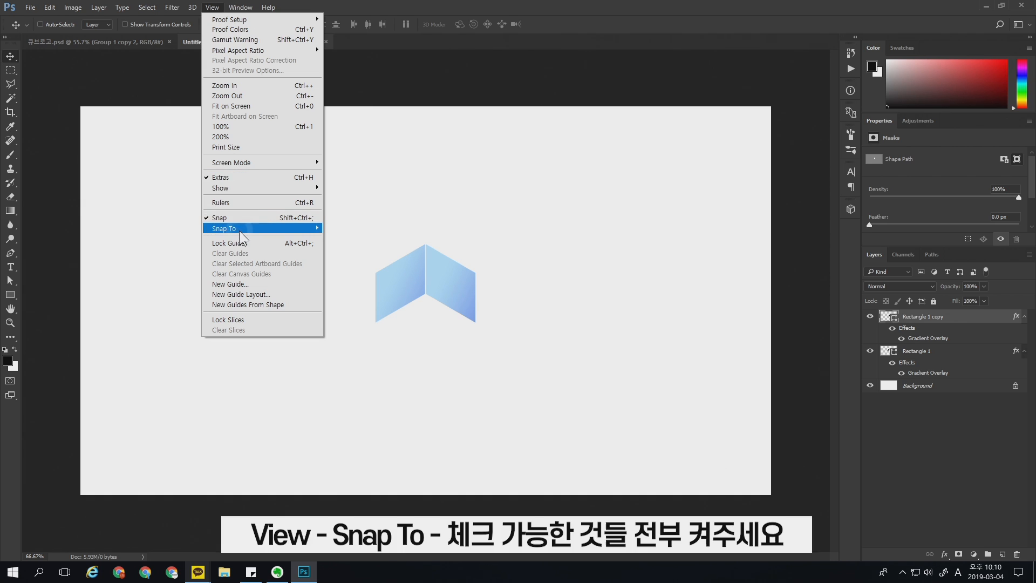
mouse_move(241, 228)
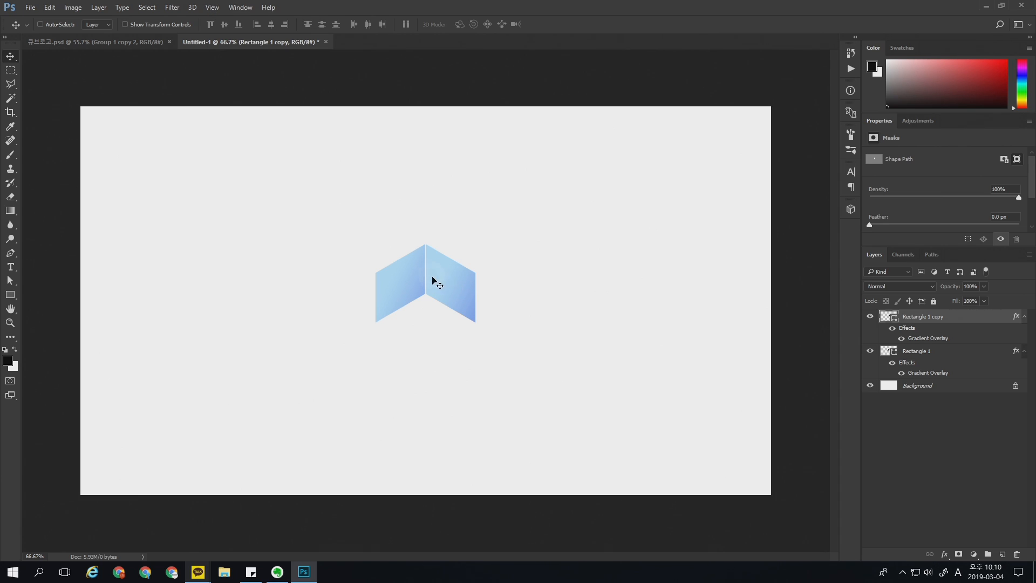
mouse_move(444, 285)
mouse_down()
mouse_move(466, 280)
mouse_move(432, 289)
mouse_move(470, 288)
mouse_move(427, 289)
mouse_up()
key(z)
key(v)
key(z)
key(v)
Step: Duplicate the Rectangle 1 layer and place the copy directly above the Background layer
click(938, 350)
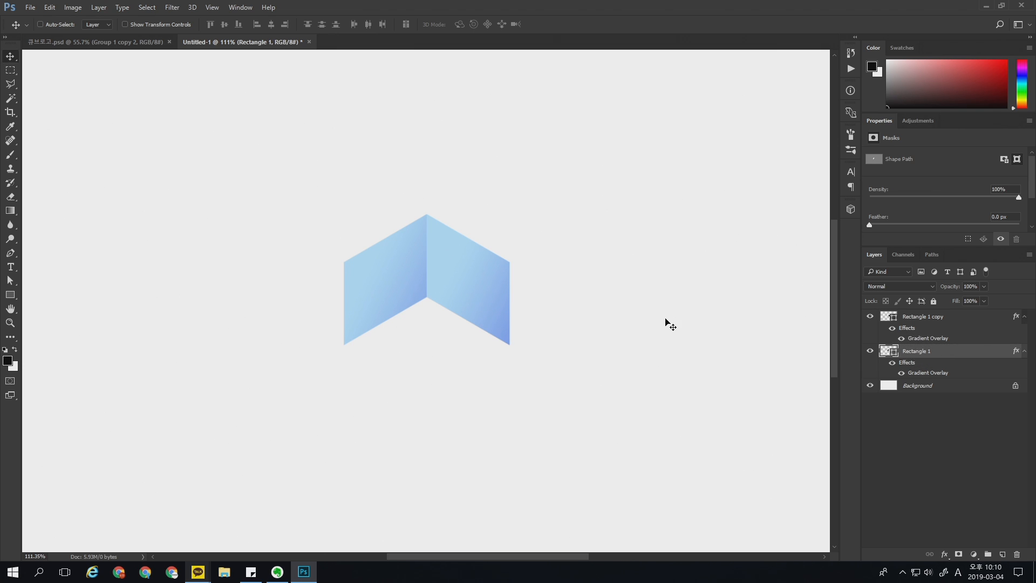
key(ctrl+j)
drag(922, 353, 925, 441)
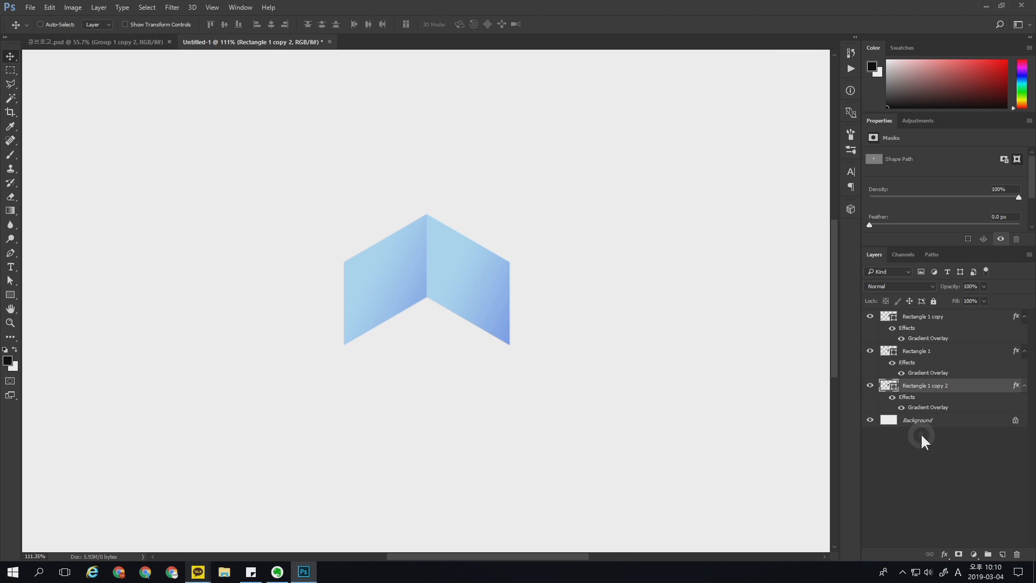
Step: Move the new copy's two upper anchor points down and to the right to form the cube's rhombus-shaped bottom face
key(a)
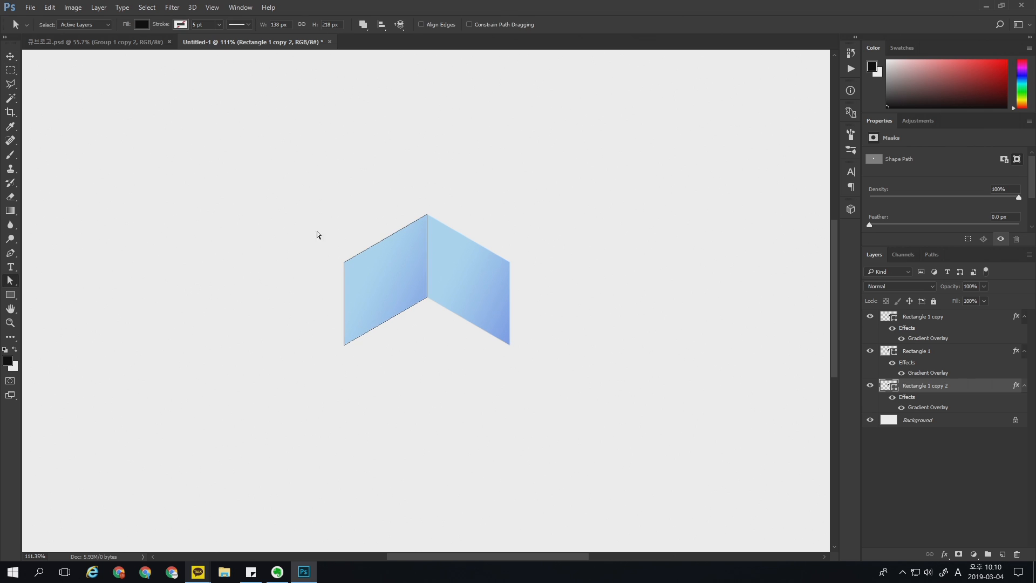
drag(370, 209, 328, 300)
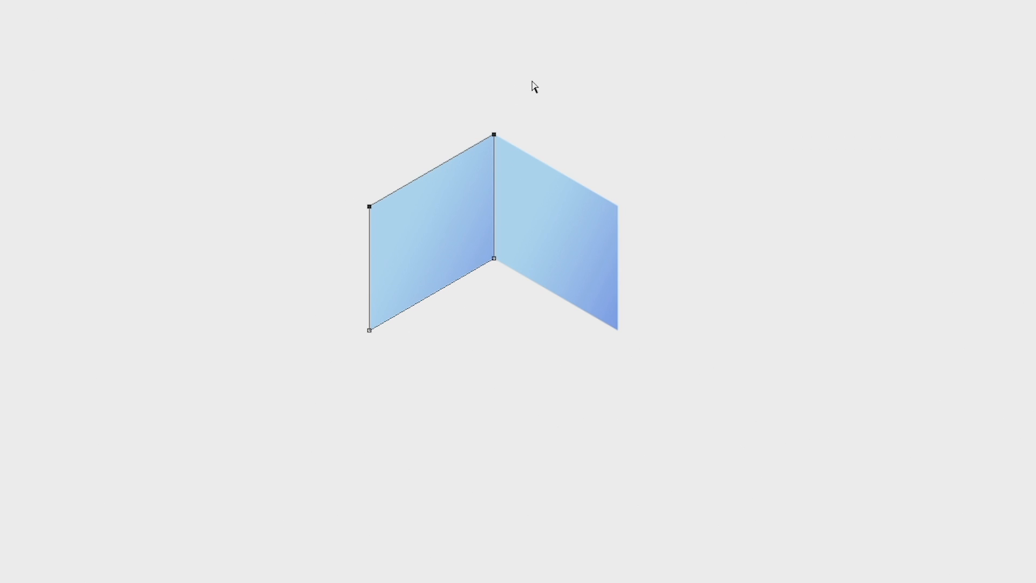
drag(452, 182, 283, 318)
drag(437, 172, 590, 344)
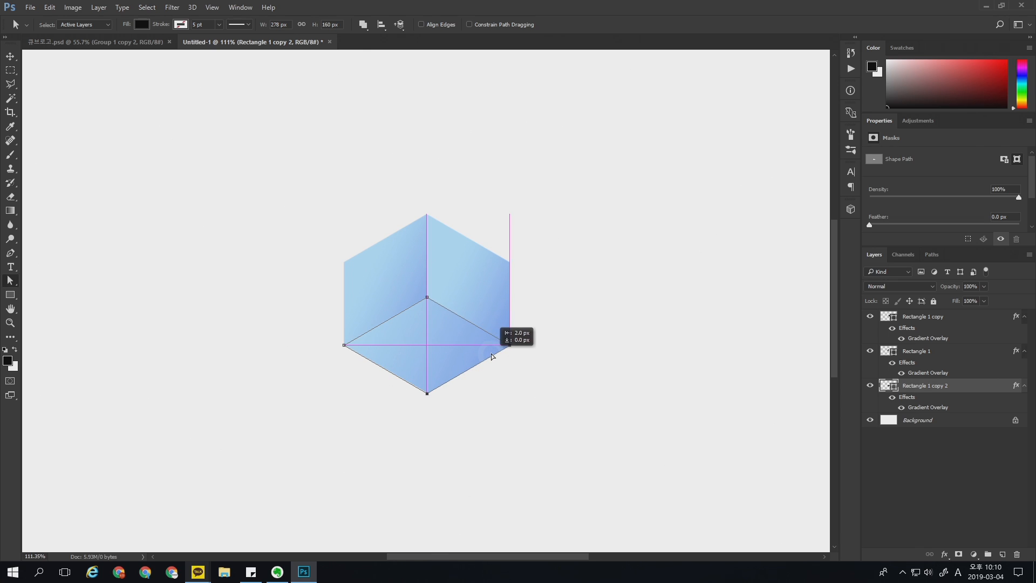
Step: Examine how the bottom face's corners meet the two upper faces, and check its layer by toggling its visibility
key(z)
drag(513, 348, 590, 371)
key(v)
key(z)
drag(506, 309, 475, 315)
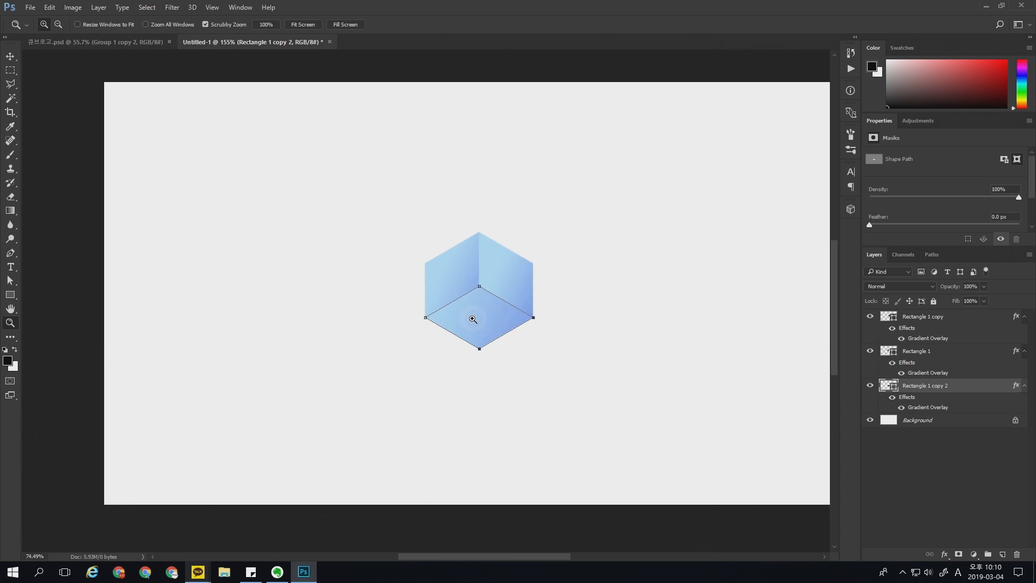
key(v)
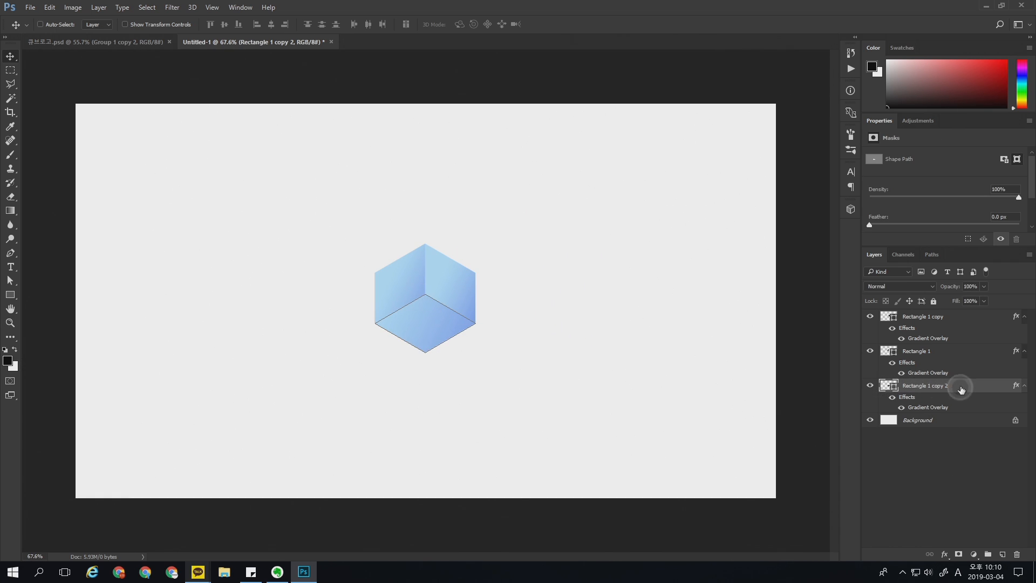
click(869, 385)
click(869, 385)
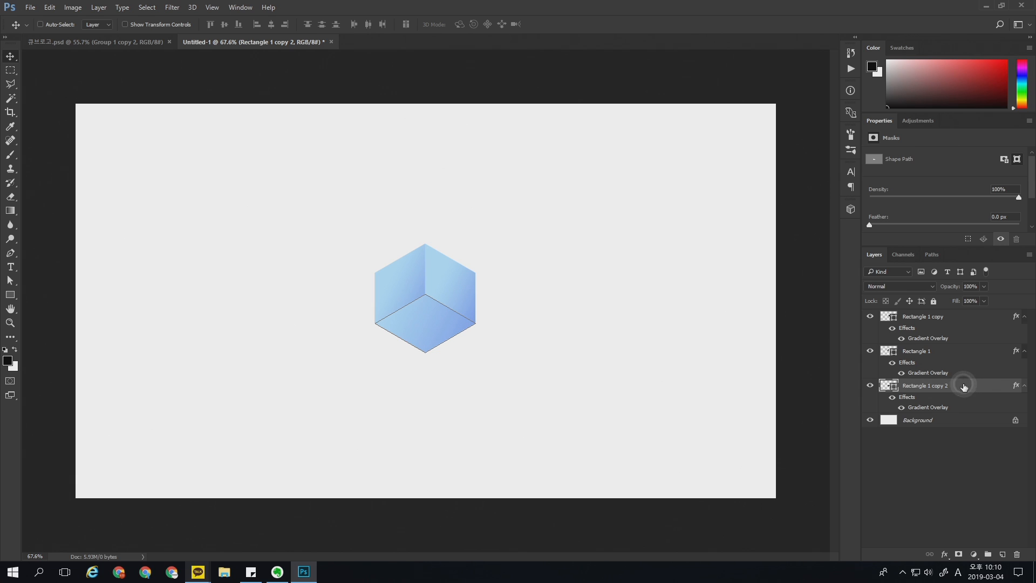
Step: Change the end stop of the bottom face's gradient overlay to a dark indigo
double_click(938, 397)
click(640, 309)
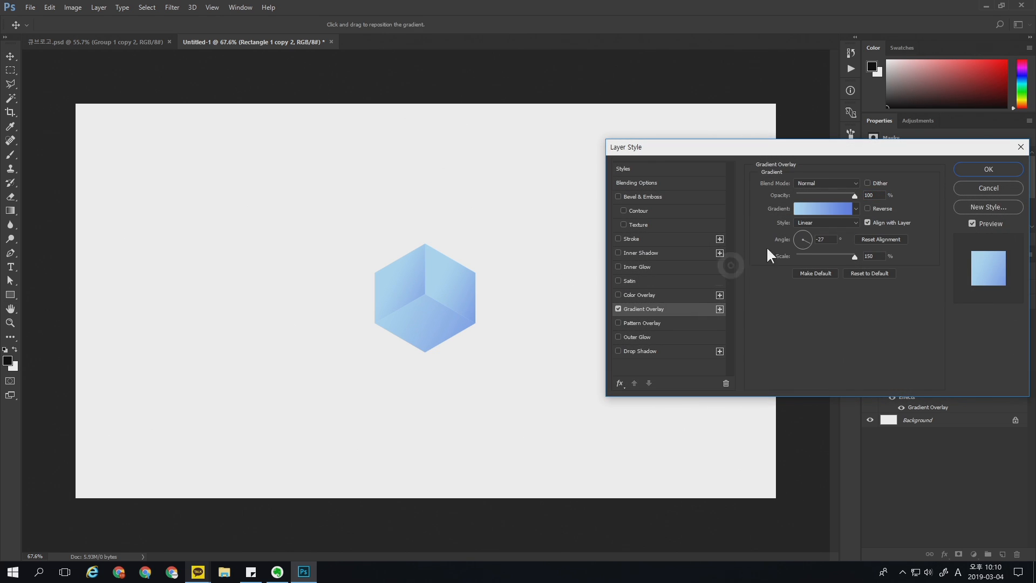
click(838, 210)
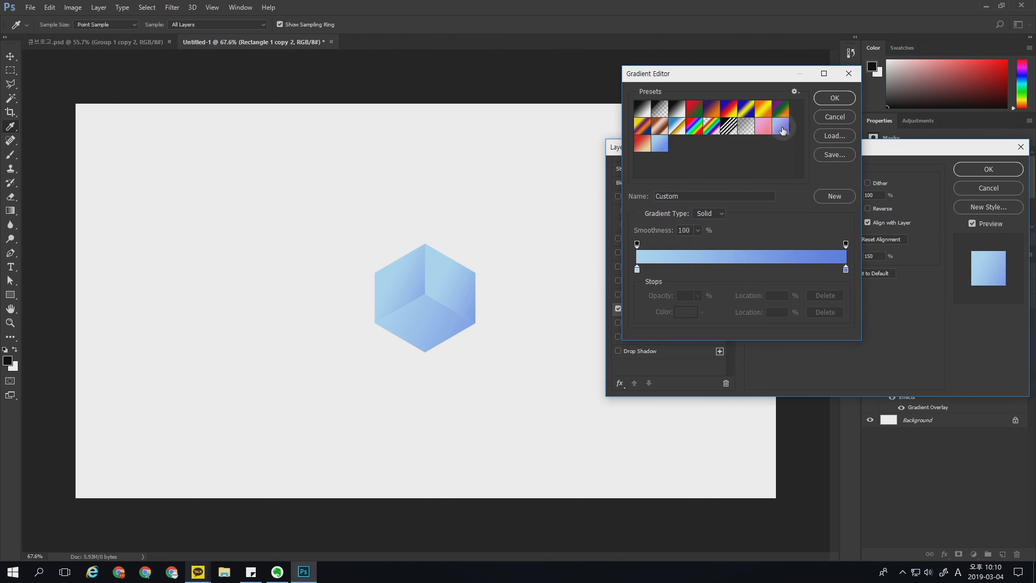
double_click(846, 270)
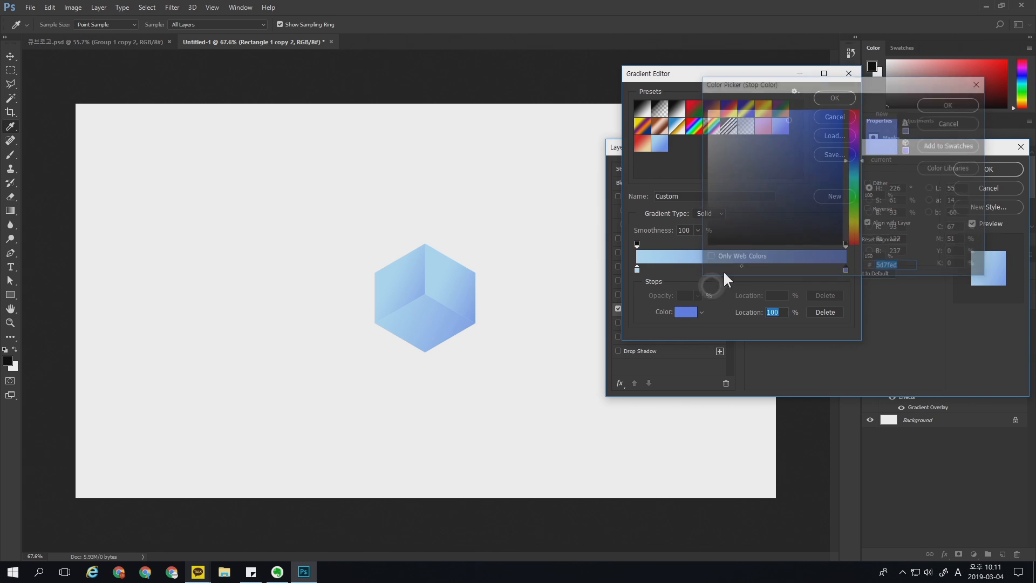
click(818, 154)
mouse_move(817, 154)
mouse_down()
mouse_move(812, 166)
mouse_move(829, 163)
mouse_up()
click(855, 153)
key(Return)
Step: Set the start stop of the bottom face's gradient to a muted medium blue and apply the layer style
click(636, 269)
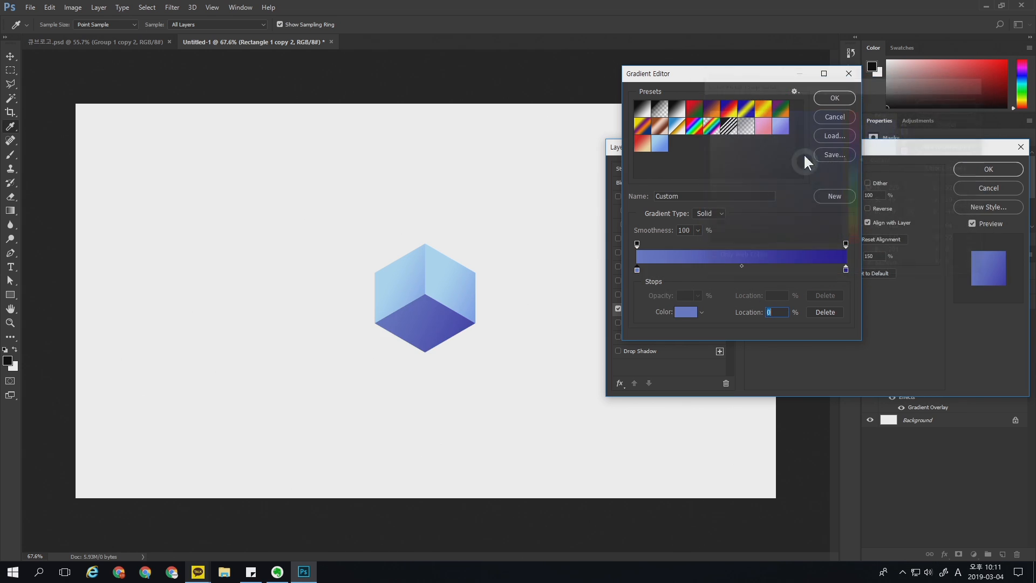
click(834, 98)
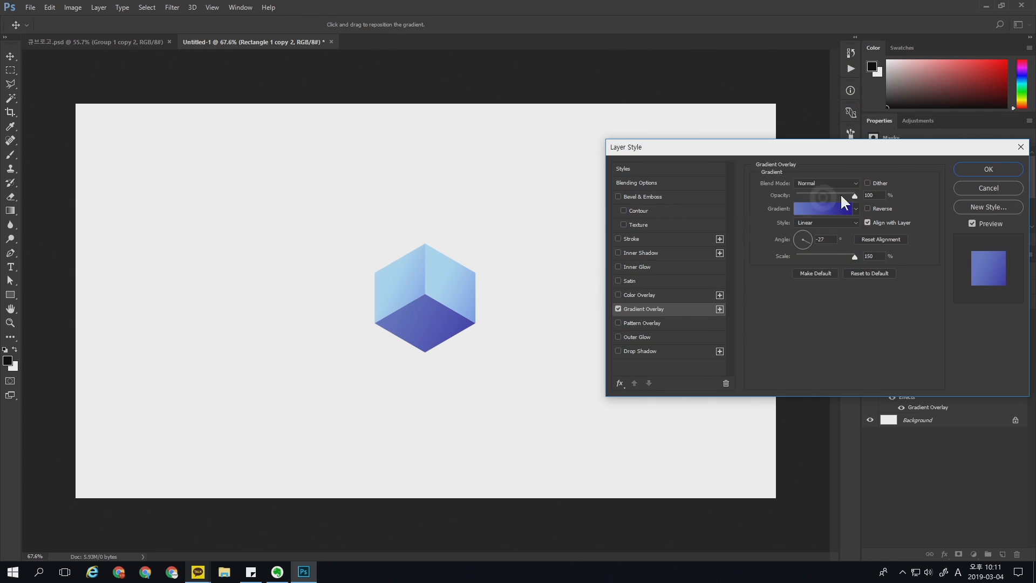
click(977, 172)
click(920, 317)
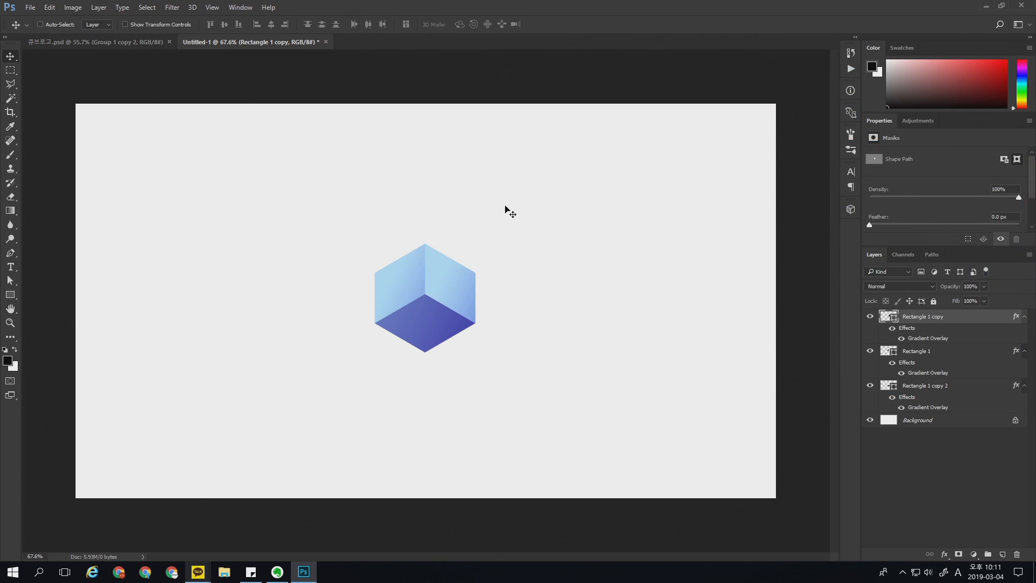
key(ctrl)
drag(637, 133, 505, 240)
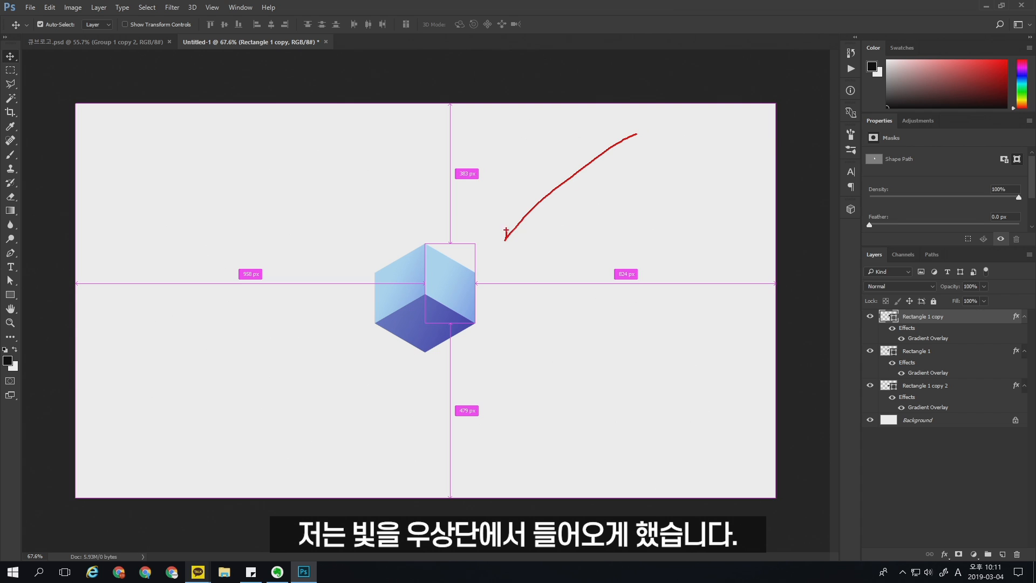
drag(674, 110, 660, 106)
drag(650, 100, 632, 96)
mouse_move(647, 116)
mouse_down()
mouse_move(633, 111)
mouse_move(648, 136)
mouse_up()
drag(660, 142, 659, 146)
drag(668, 143, 671, 148)
drag(482, 306, 482, 292)
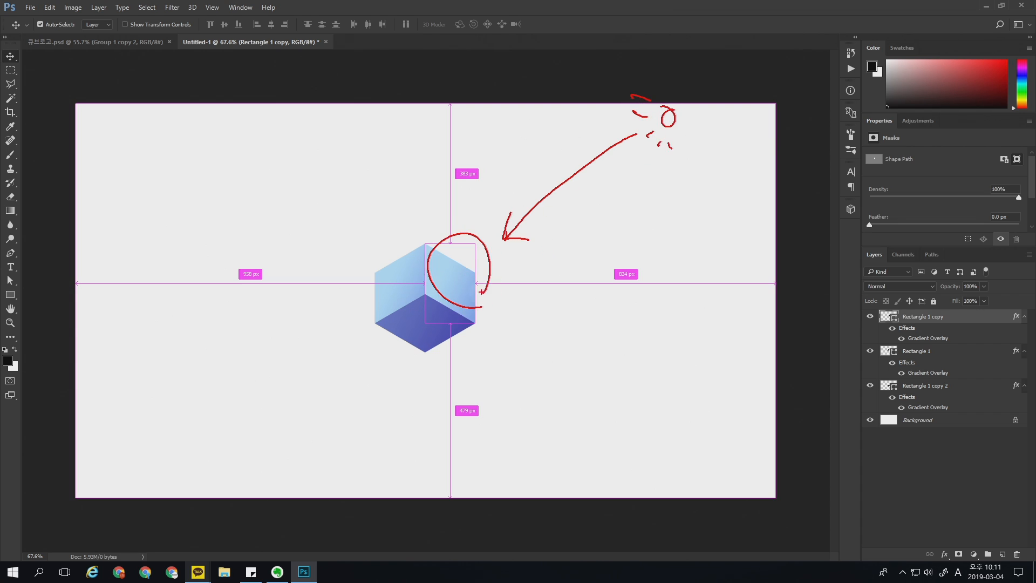
drag(393, 219, 404, 295)
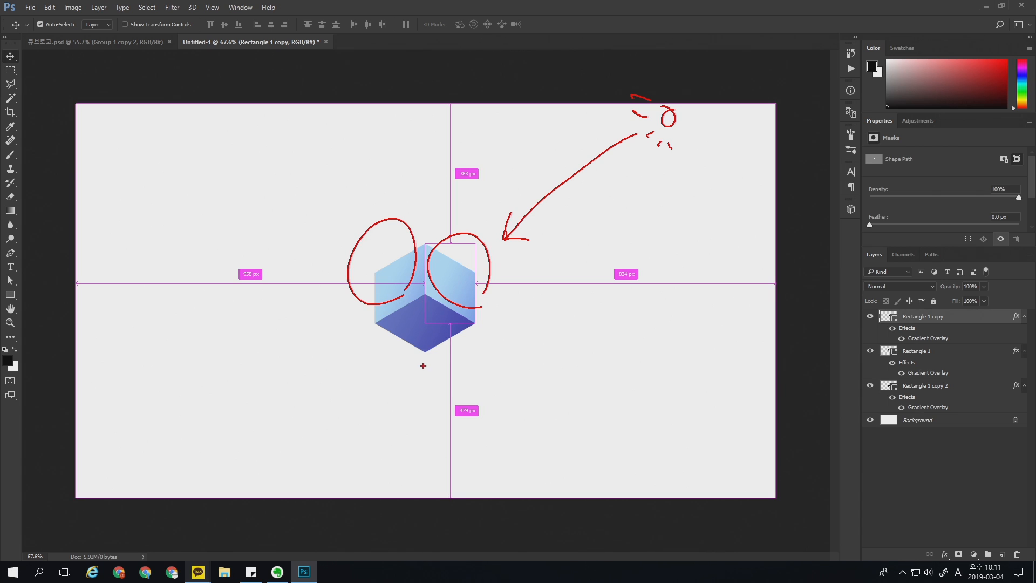
drag(432, 375, 444, 373)
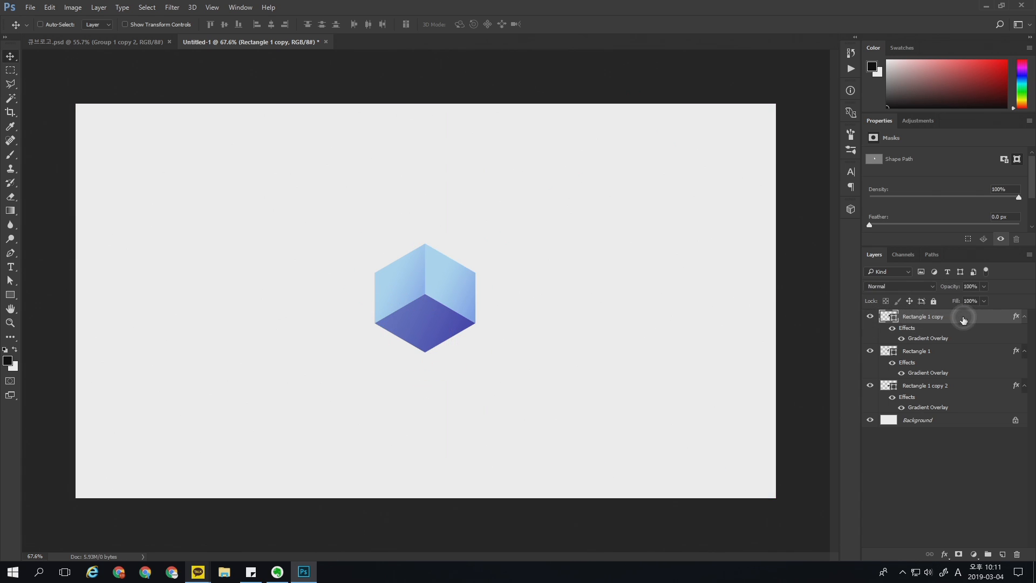
Step: Change the start stop of the upper-right face's gradient overlay to pale blue #e2f4ff
key(space)
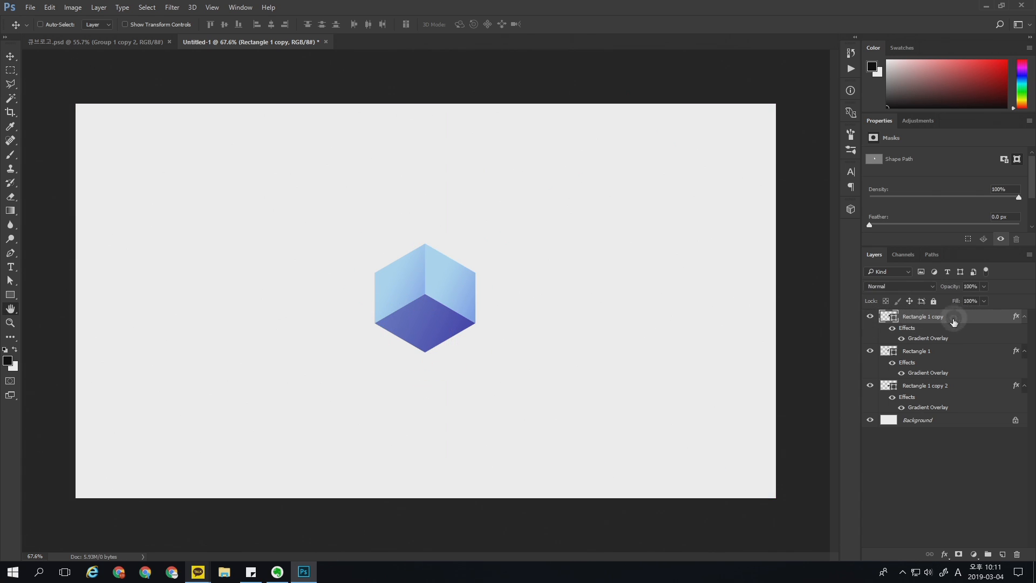
double_click(953, 322)
click(655, 308)
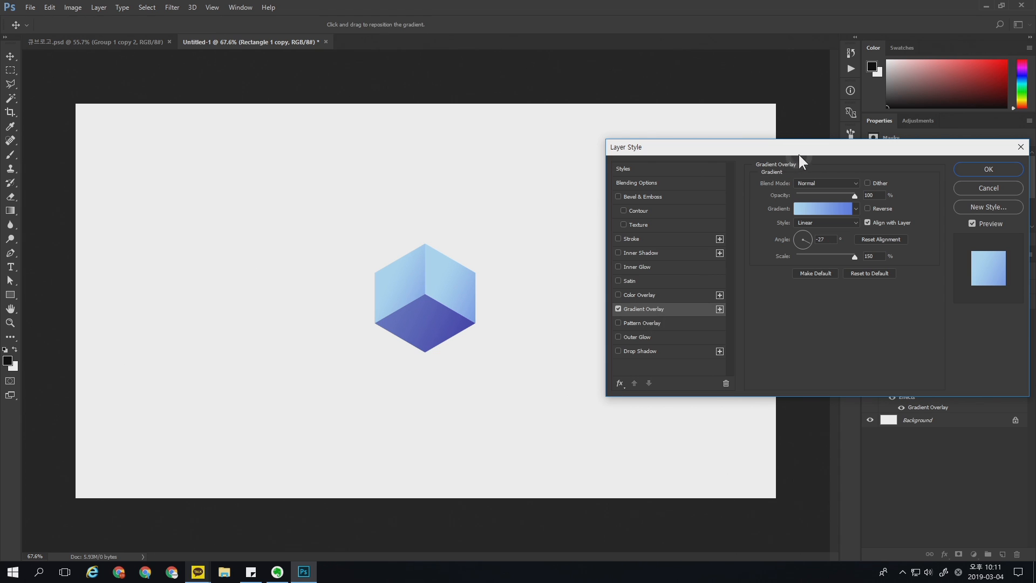
drag(799, 150, 727, 129)
click(745, 188)
double_click(637, 268)
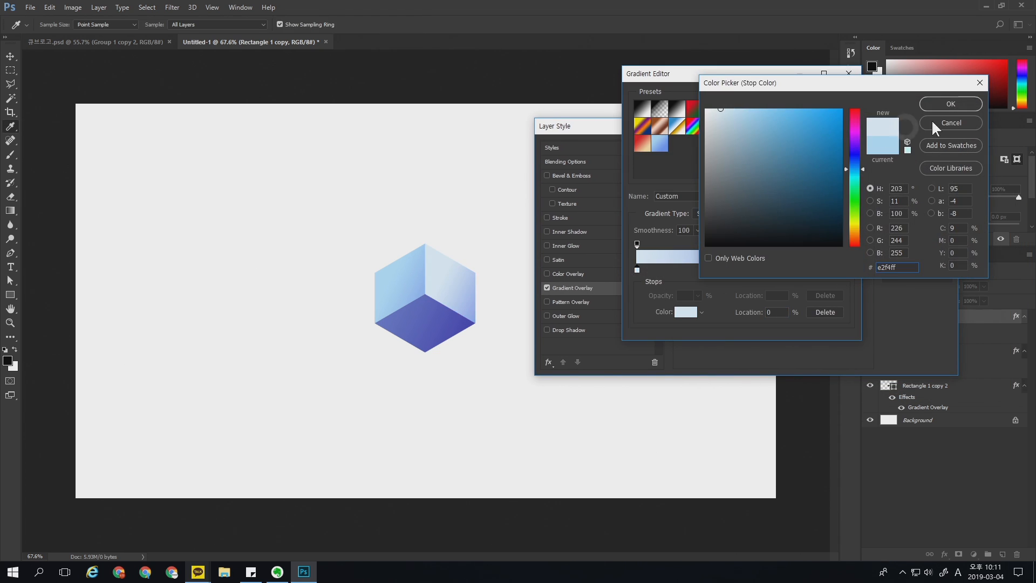
click(936, 104)
Step: Set the end stop of the upper-right face's gradient to light blue #a9caf3
click(844, 269)
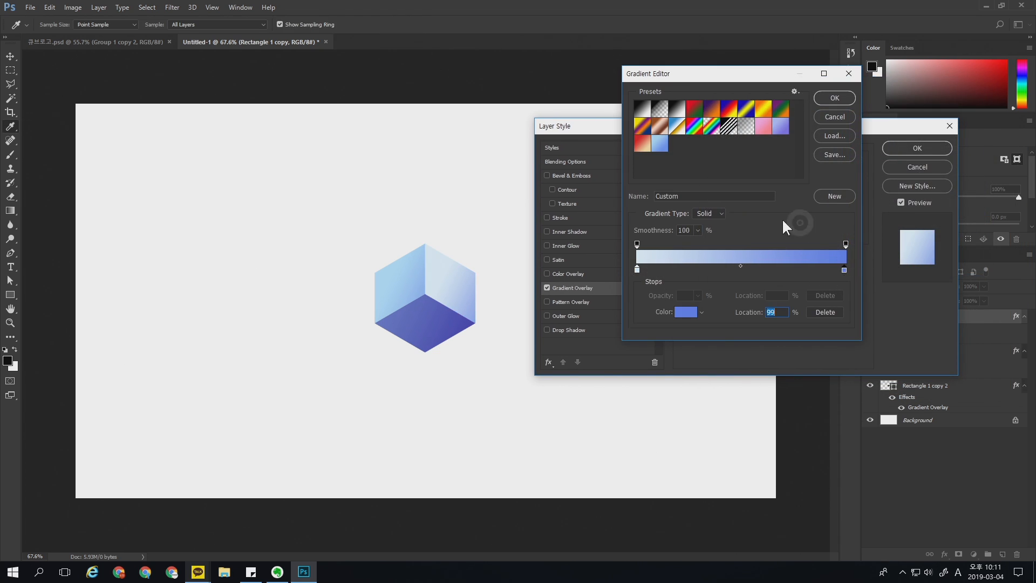
double_click(844, 269)
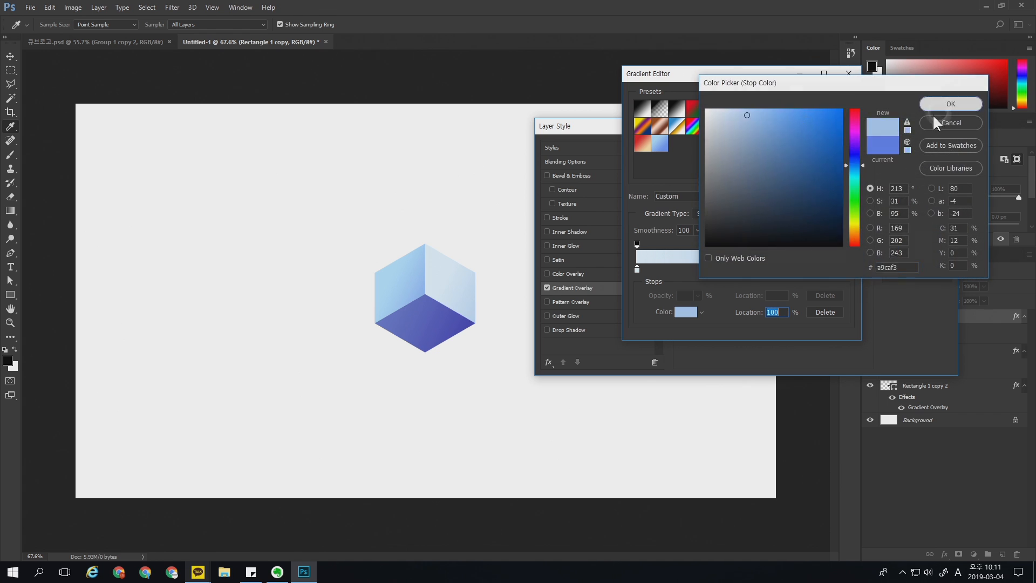
click(934, 106)
click(823, 119)
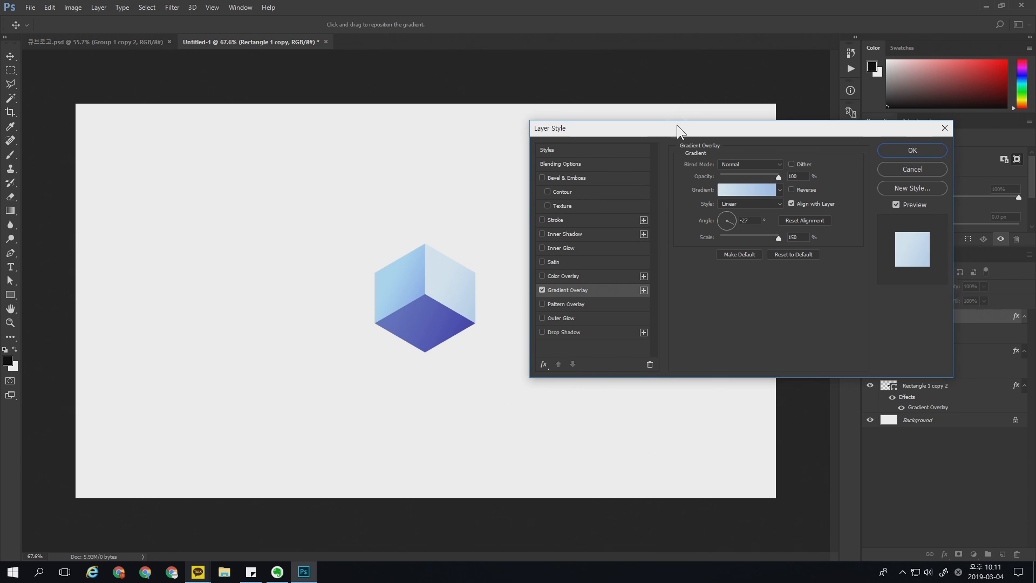
Step: Set the upper-right face's gradient angle to -140° and apply the layer style
click(721, 219)
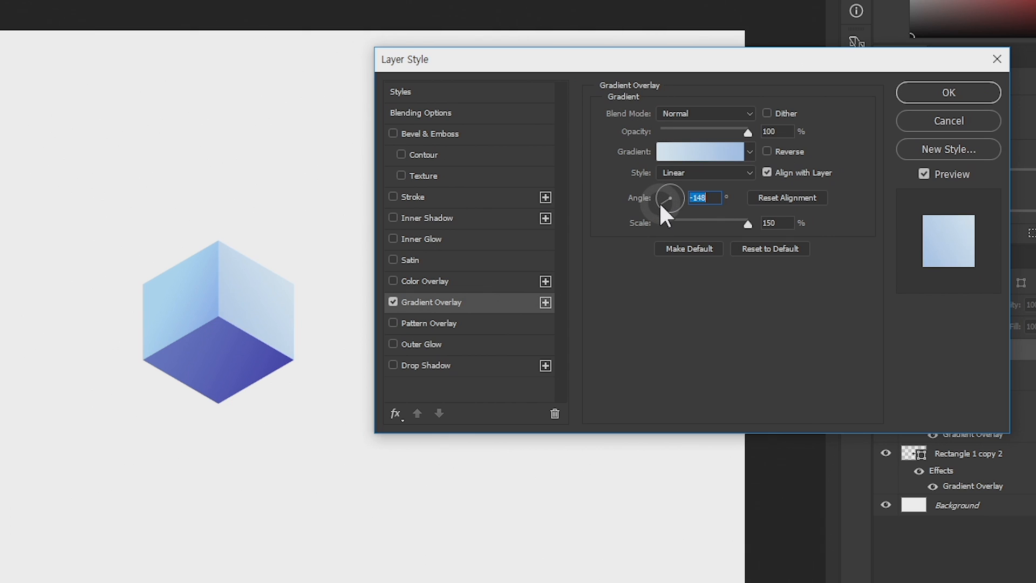
drag(659, 205, 662, 215)
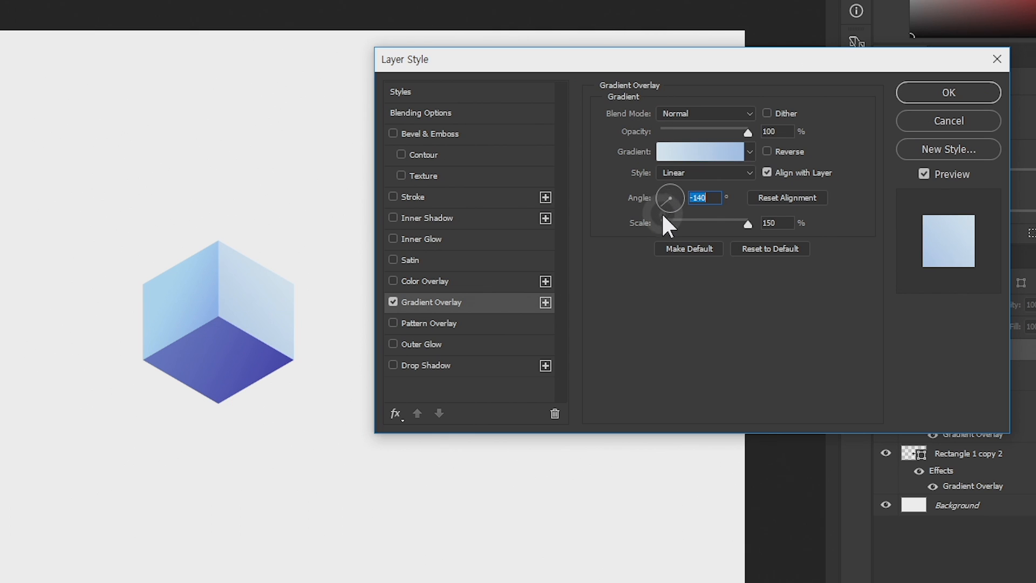
click(935, 95)
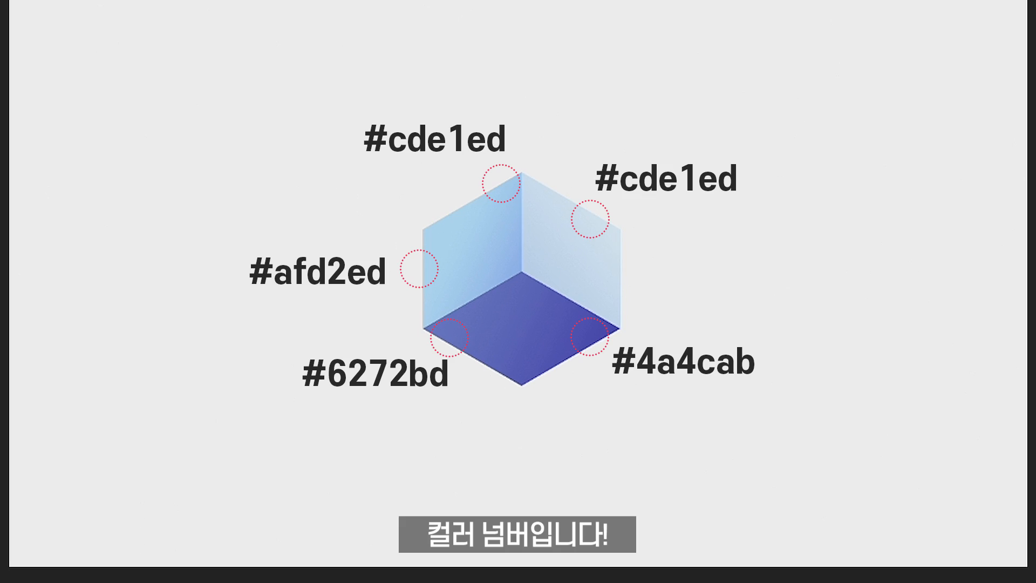
Step: Convert the three rectangle layers together into one smart object
click(944, 318)
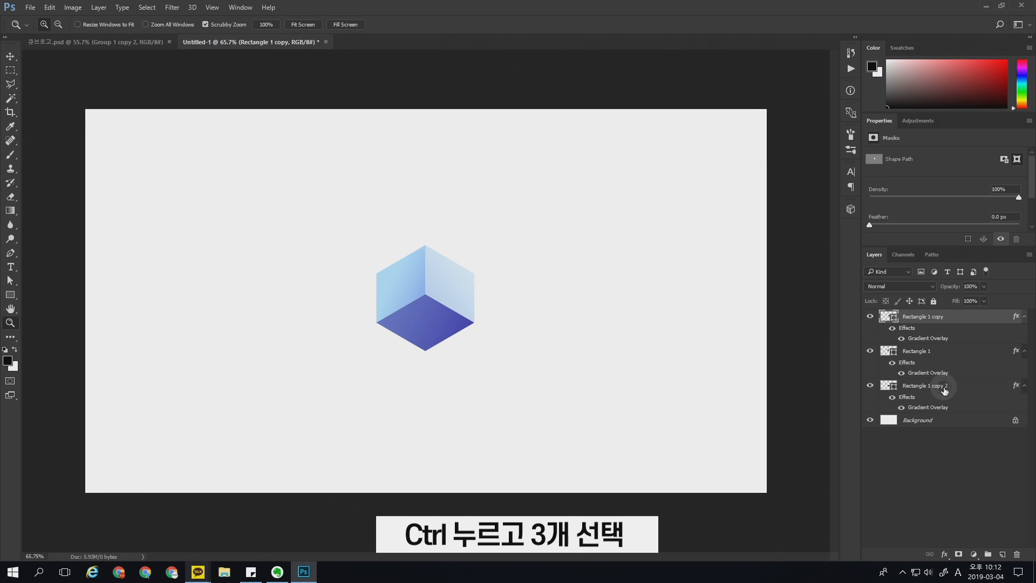
shift+click(945, 387)
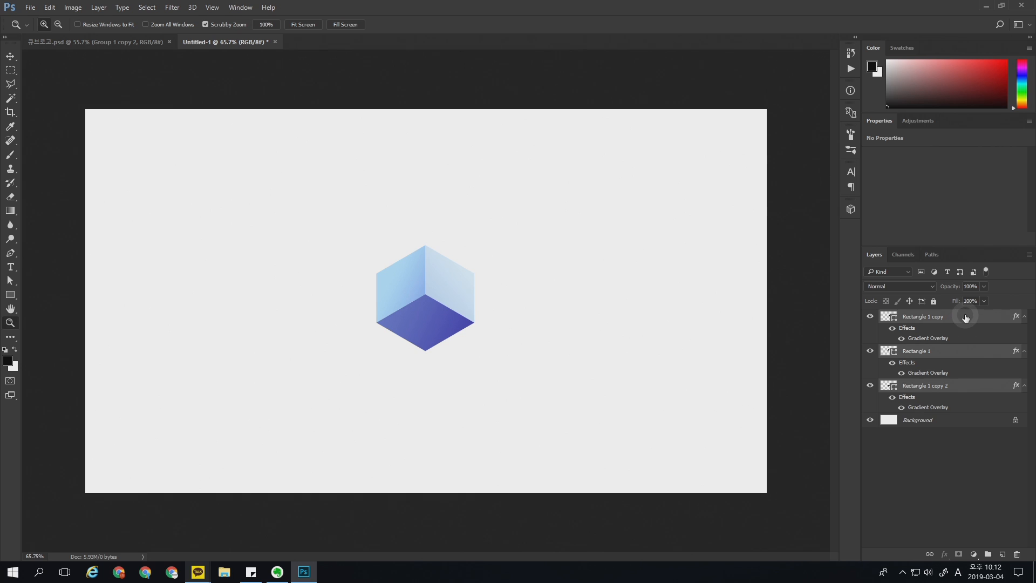
right_click(965, 318)
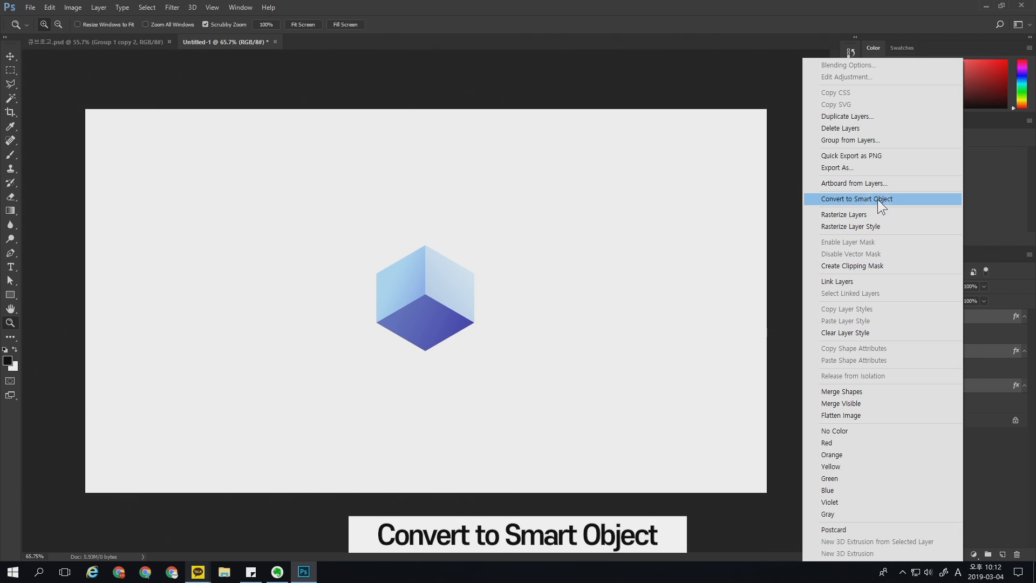
click(879, 199)
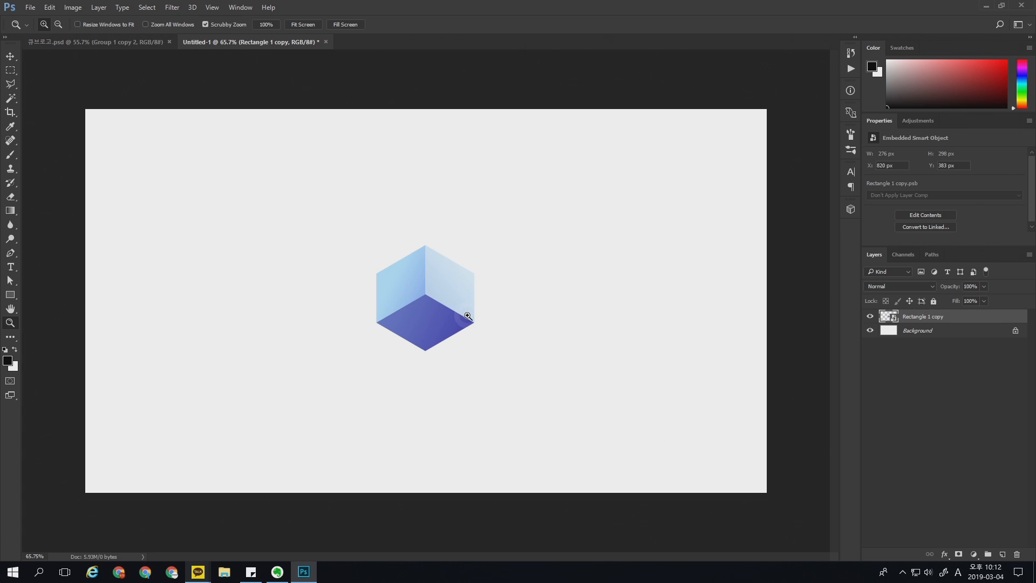
Step: Rename the smart object layer as Cube
key(v)
double_click(925, 316)
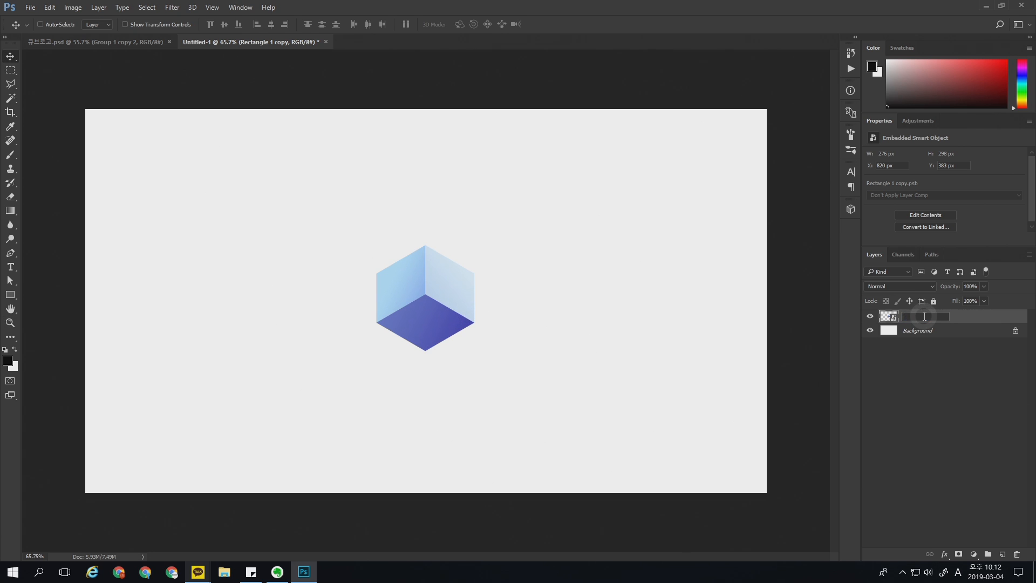
text(Cube)
key(Return)
Step: Scale the cube down around its centre to about 190 × 206 px
key(ctrl+0)
key(ctrl+t)
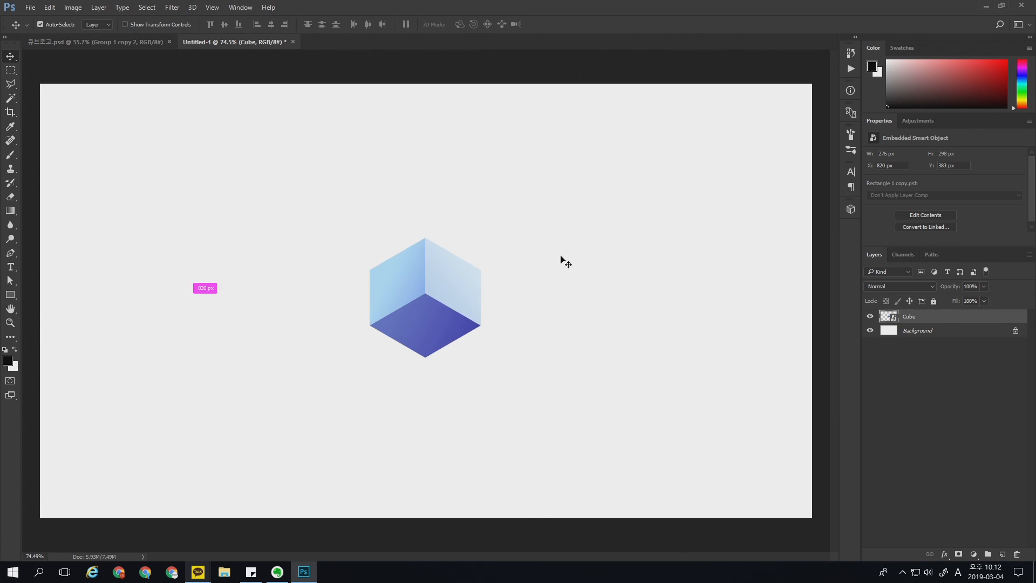
drag(481, 238, 465, 265)
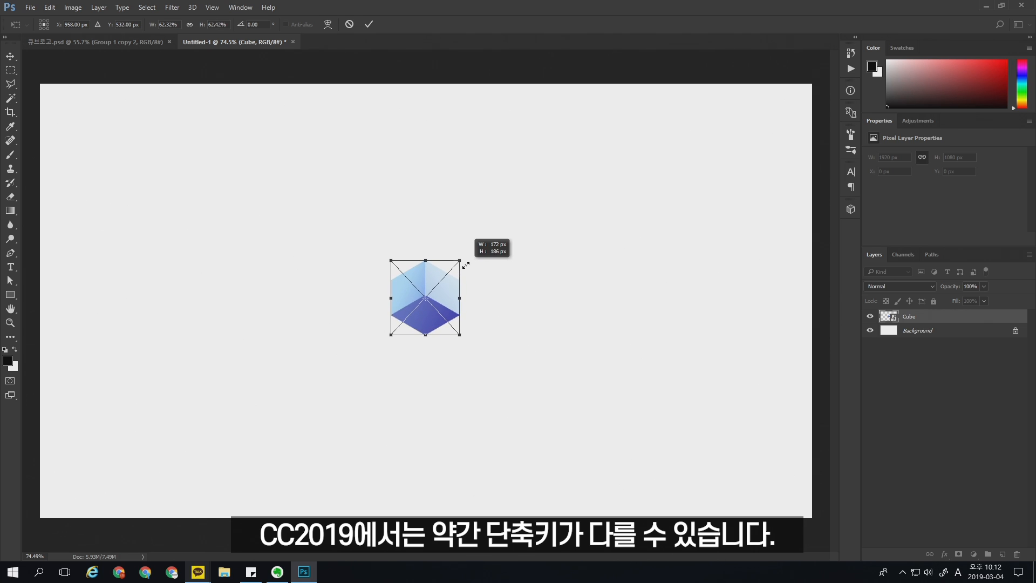
drag(466, 265, 471, 258)
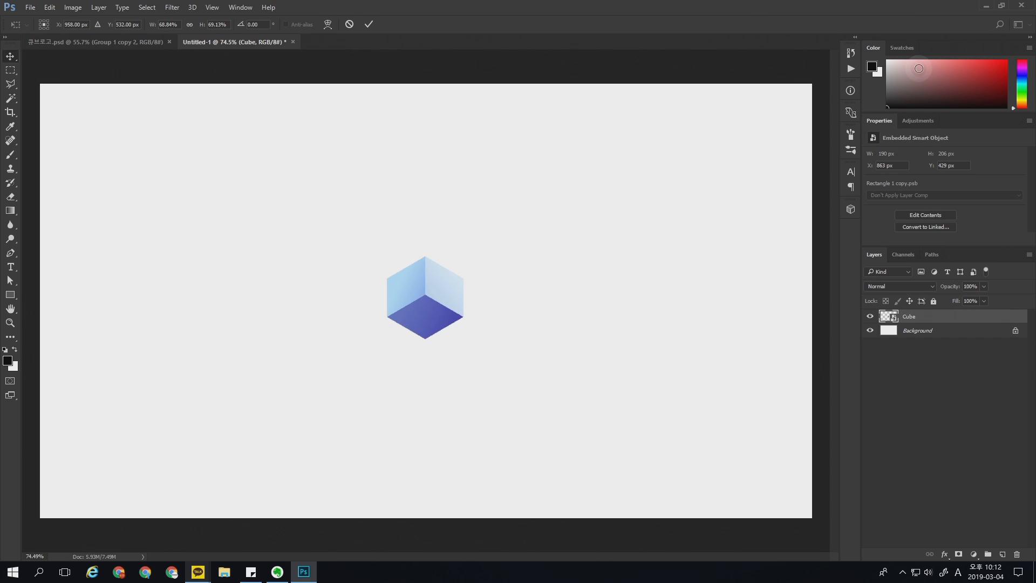
key(Return)
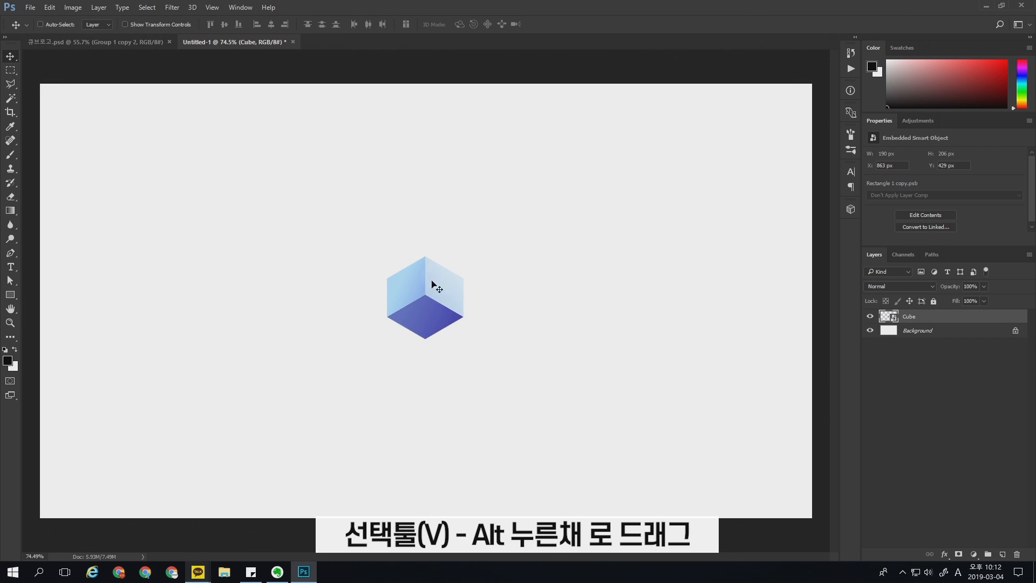
Step: Duplicate the cube twice straight downward with small gaps, and move the resulting column of three cubes up on the canvas
drag(438, 293, 438, 386)
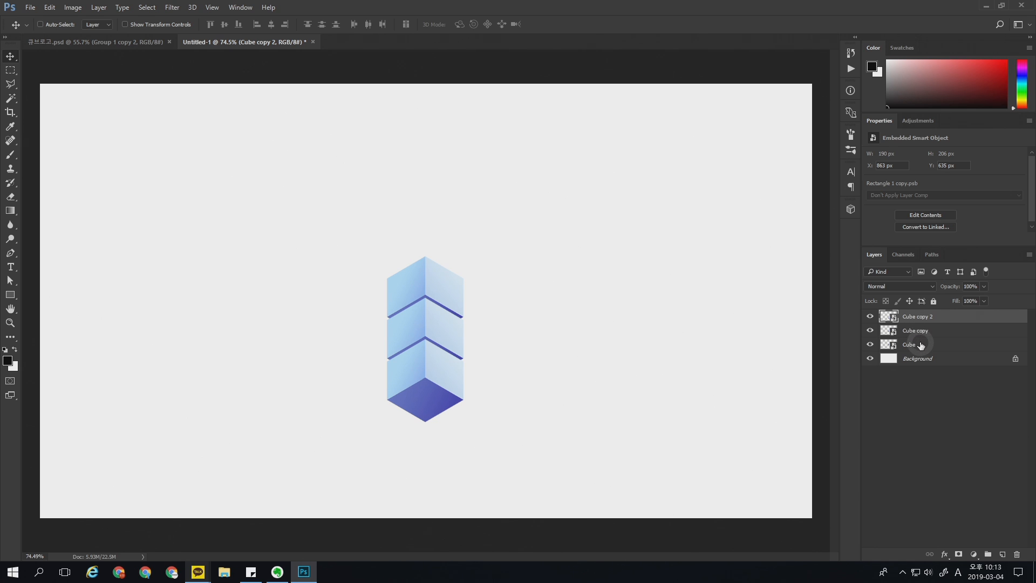
shift+click(948, 348)
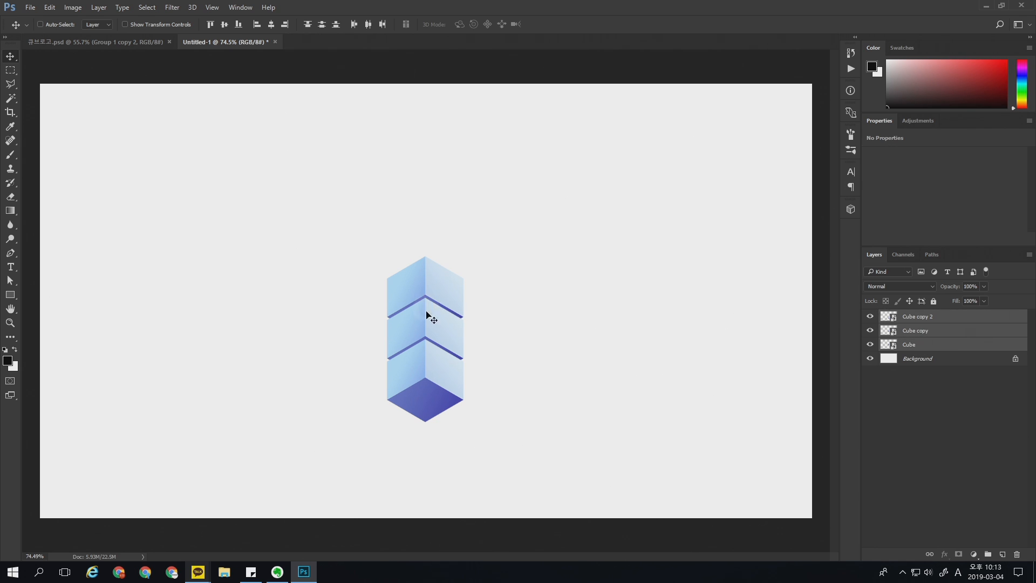
drag(432, 329, 432, 260)
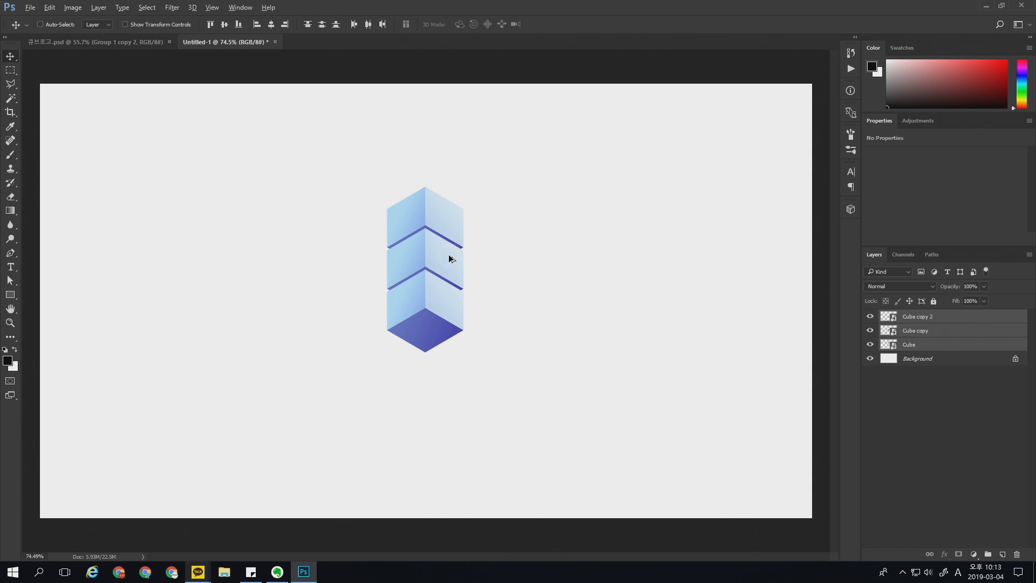
Step: Duplicate the three-cube column down and to the left, and stack the copies' layers beneath the original cubes
drag(450, 259, 402, 285)
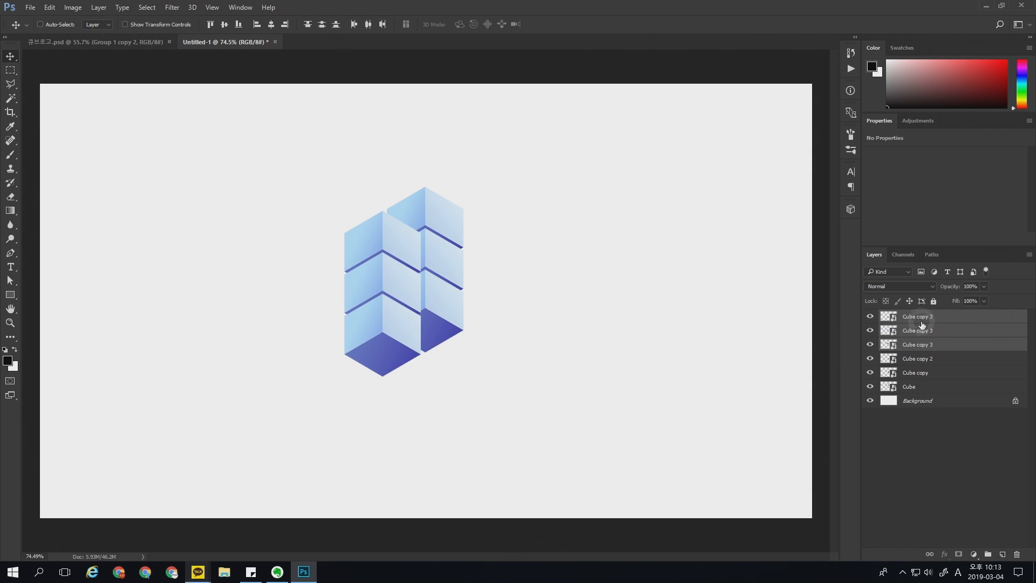
drag(916, 344, 937, 379)
drag(932, 391, 932, 393)
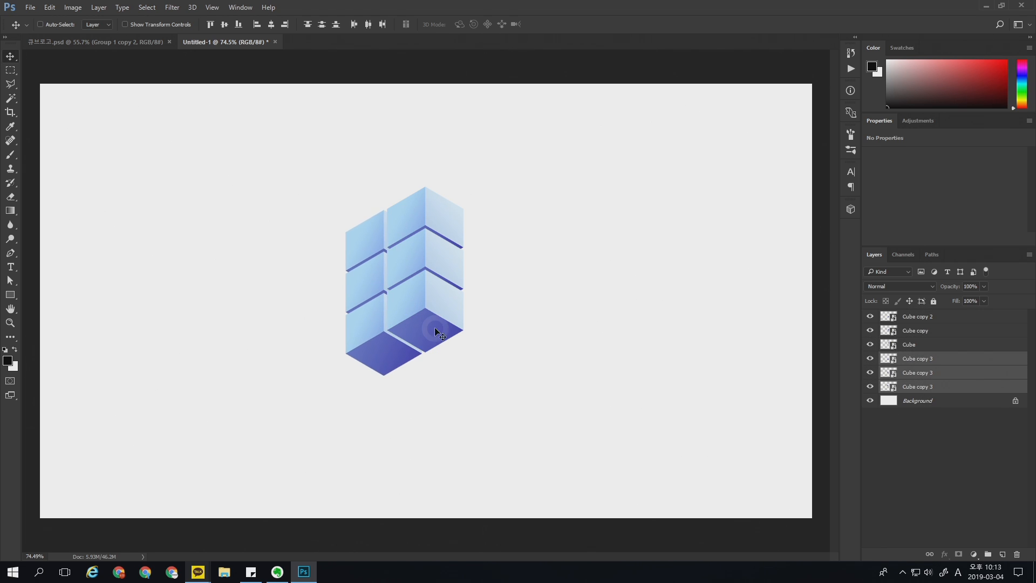
click(419, 220)
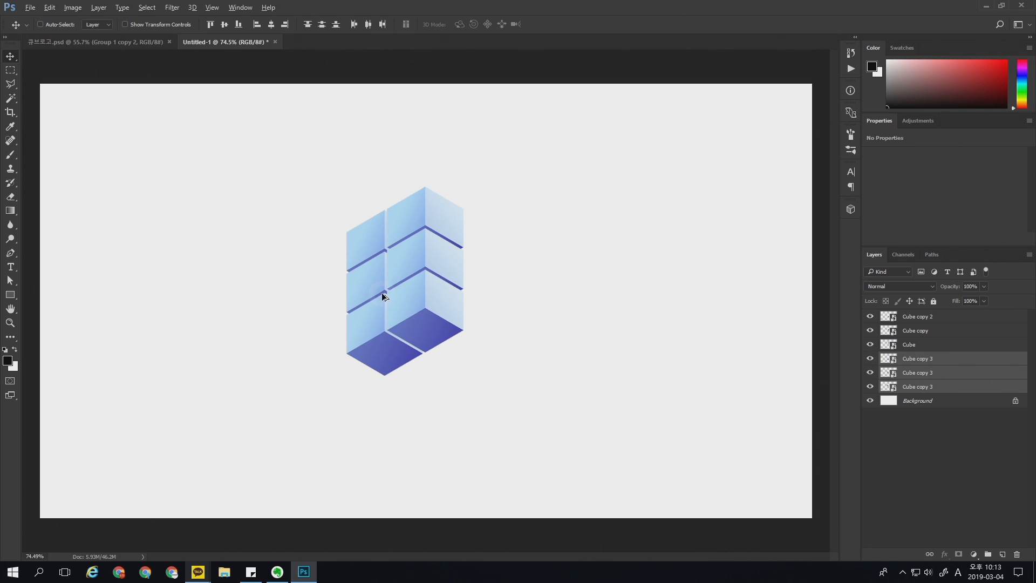
Step: Duplicate the second column down-left as a third evenly spaced column, and move its layers beneath the Cube copy 3 layers
drag(382, 296, 337, 318)
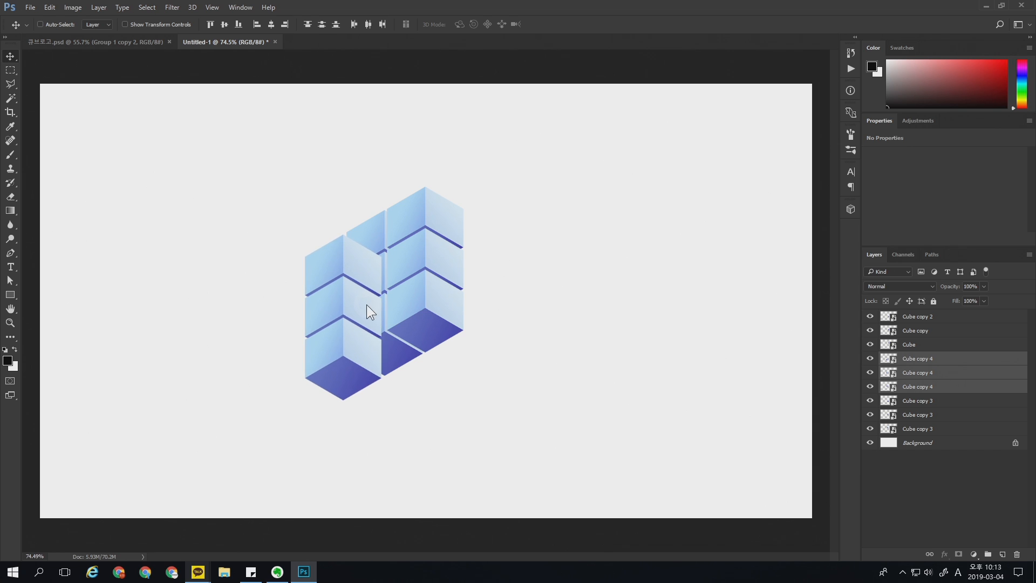
key(Right)
key(Up)
key(Up)
key(Right)
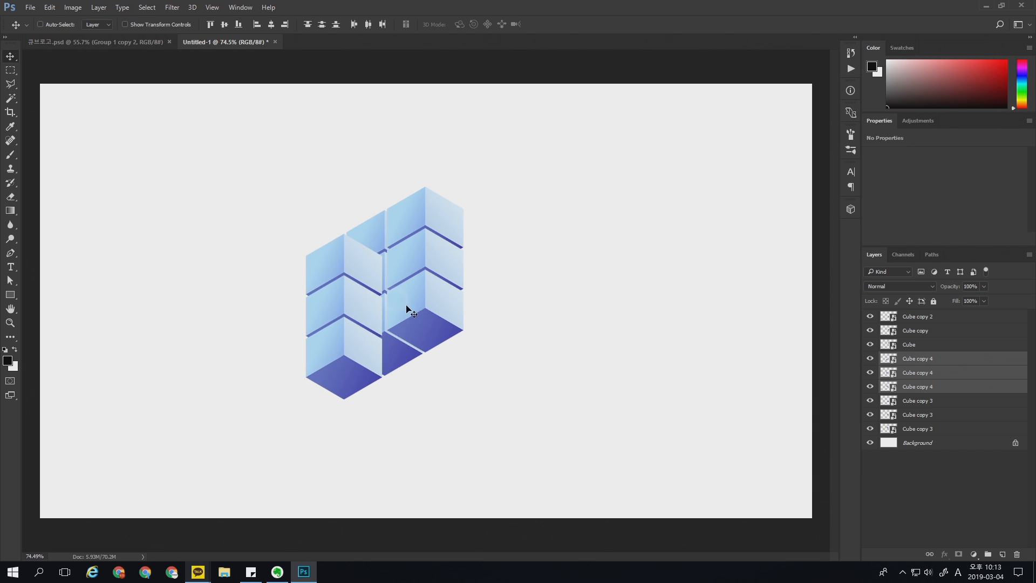
scroll(411, 312, up, 3)
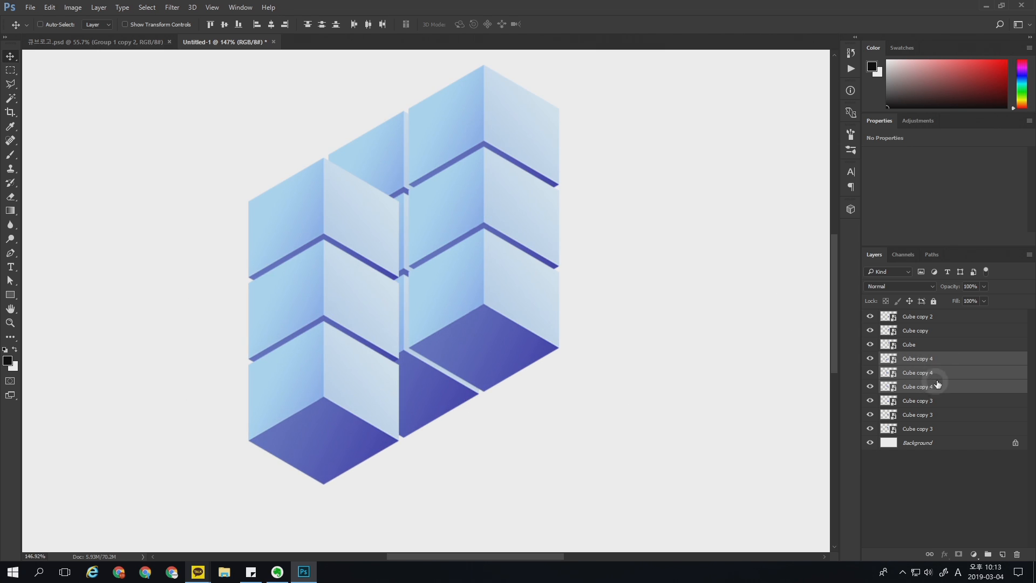
drag(942, 357, 940, 434)
mouse_move(456, 307)
mouse_down()
mouse_move(394, 354)
mouse_move(439, 292)
mouse_move(395, 234)
mouse_up()
key(ctrl+2)
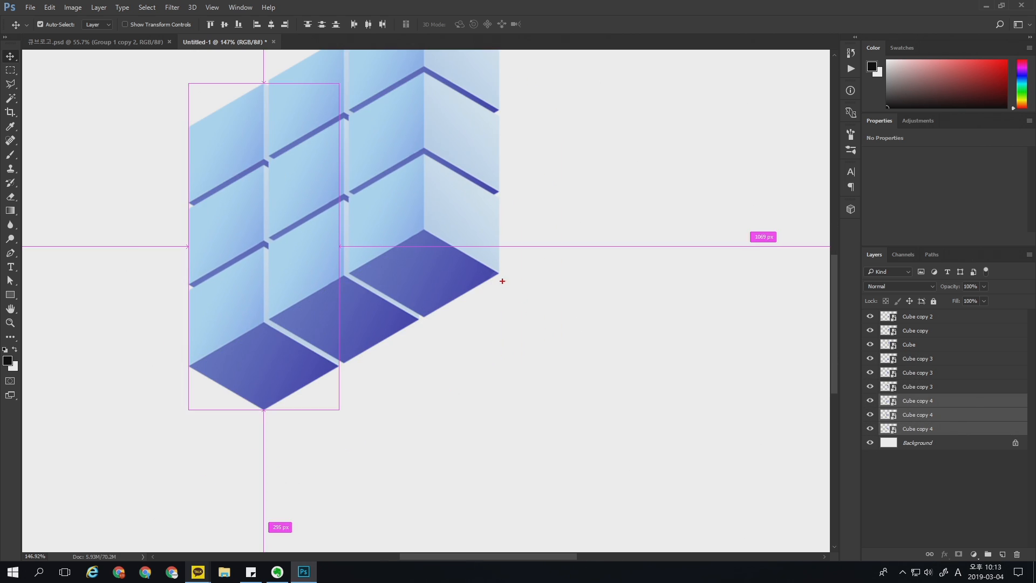
mouse_move(493, 273)
mouse_down()
mouse_move(291, 401)
mouse_move(473, 479)
mouse_move(639, 396)
mouse_up()
drag(496, 270, 656, 369)
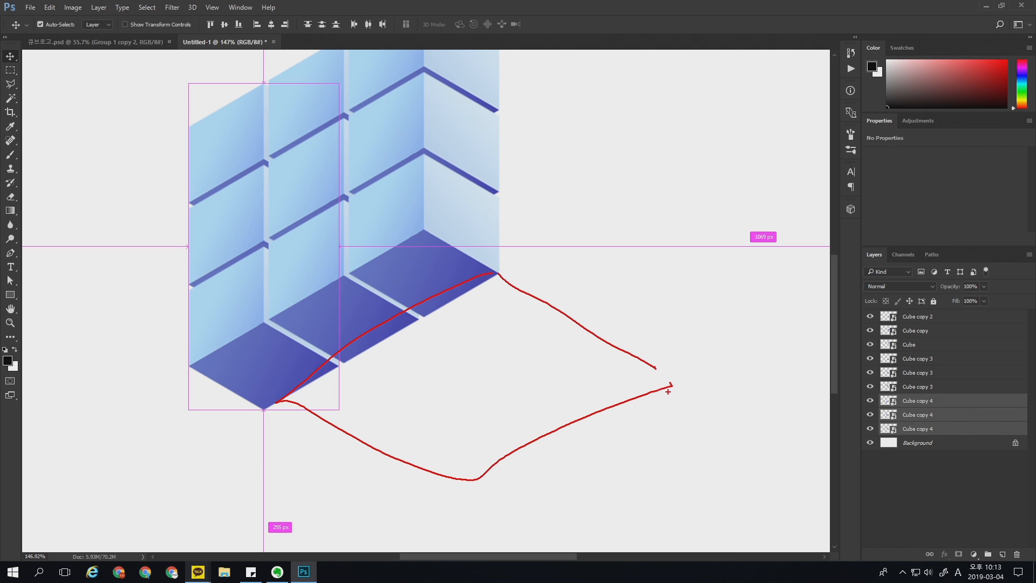
drag(418, 316, 539, 418)
drag(374, 356, 528, 437)
drag(365, 412, 534, 302)
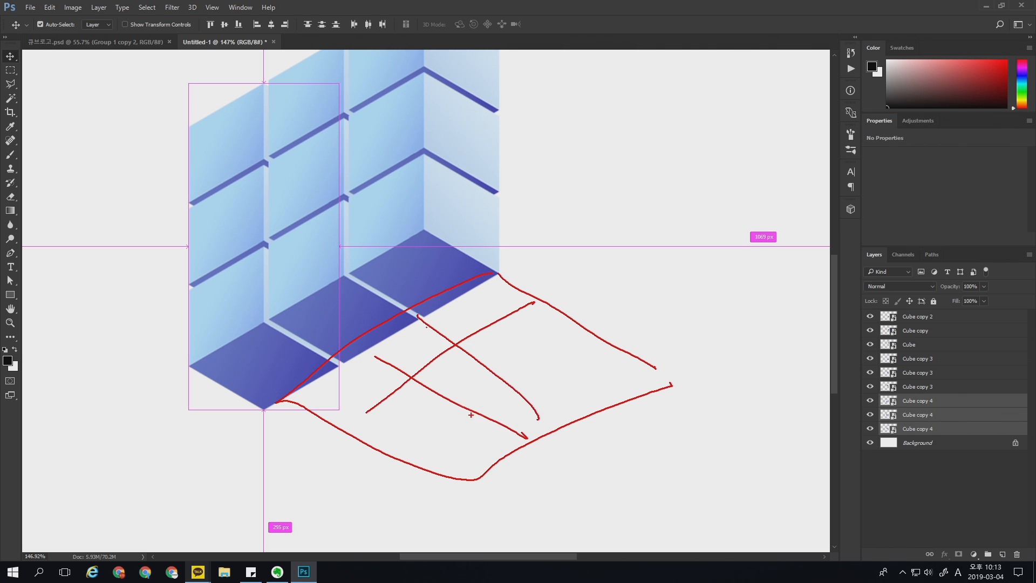
key(ctrl+z)
drag(379, 442, 553, 321)
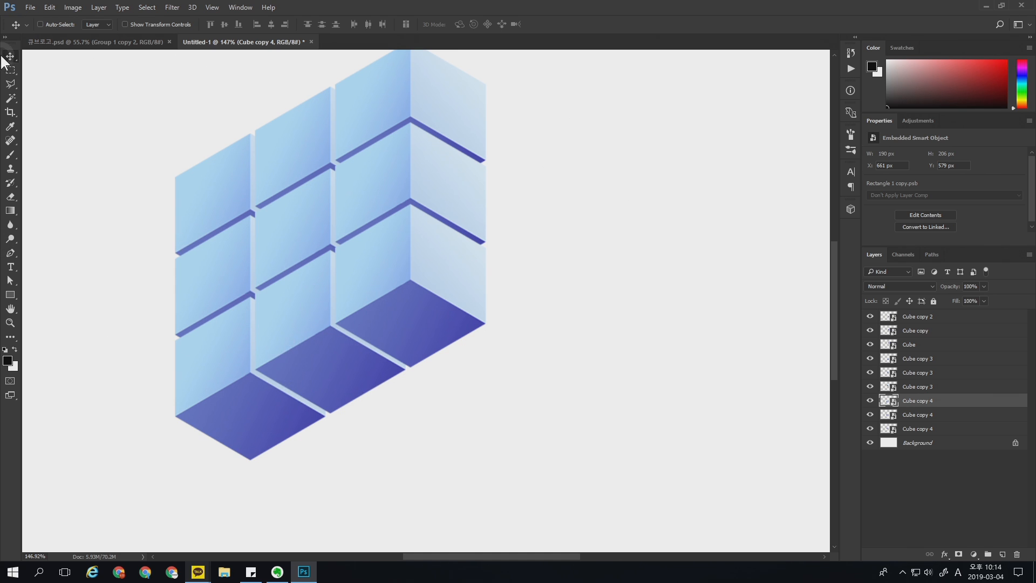
Step: Duplicate the three bottom-row cubes down-right as a second row, and place the copies' layers beneath all other cubes
alt+shift+right_click(329, 360)
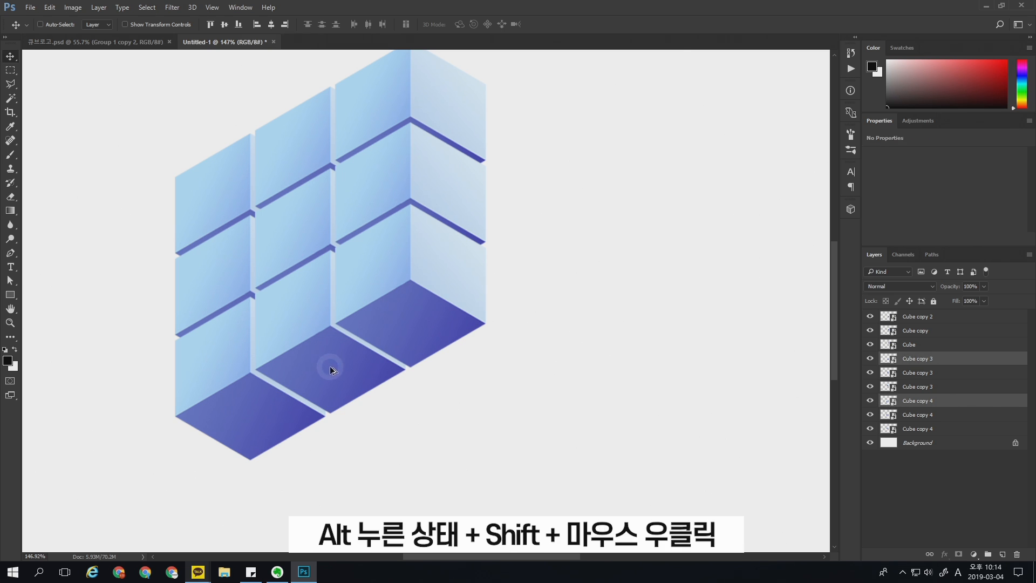
alt+shift+right_click(422, 306)
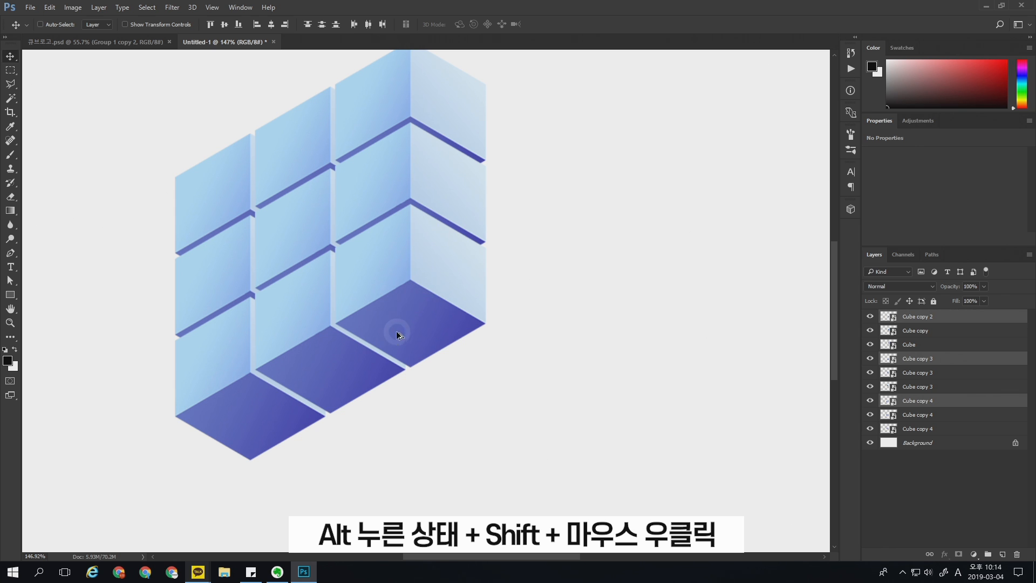
drag(424, 303, 432, 341)
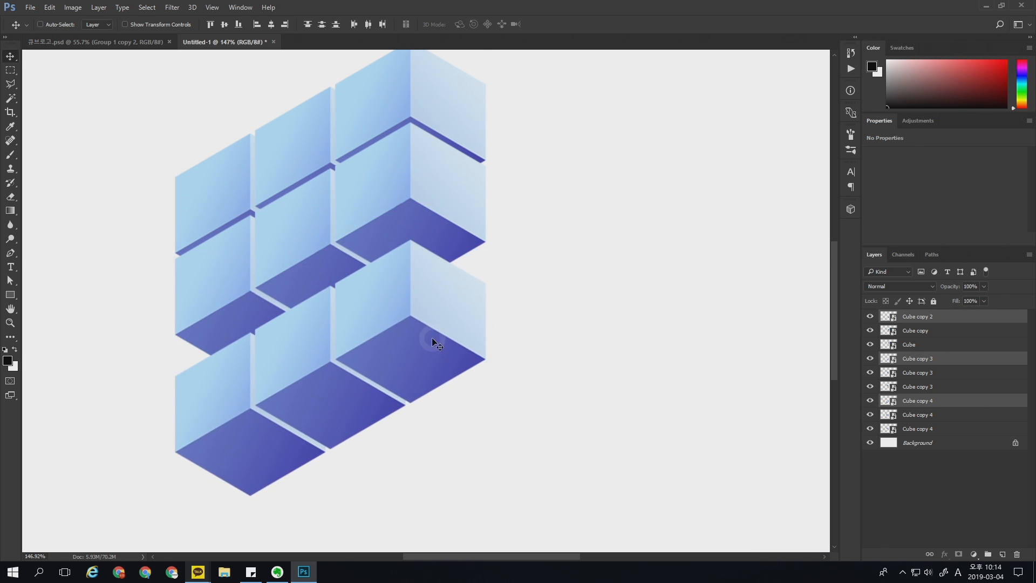
key(ctrl+z)
drag(411, 285, 492, 306)
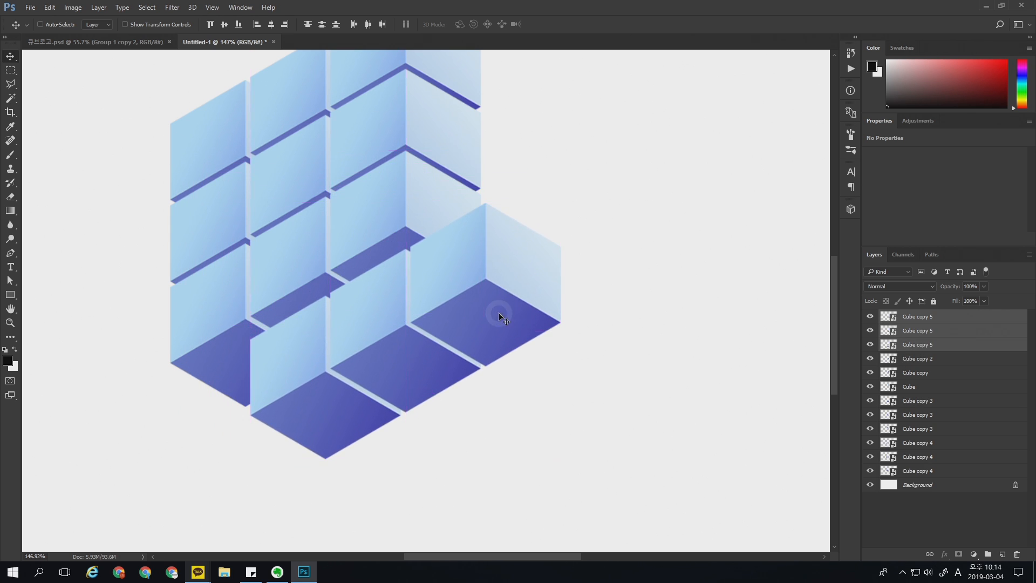
drag(938, 351, 931, 470)
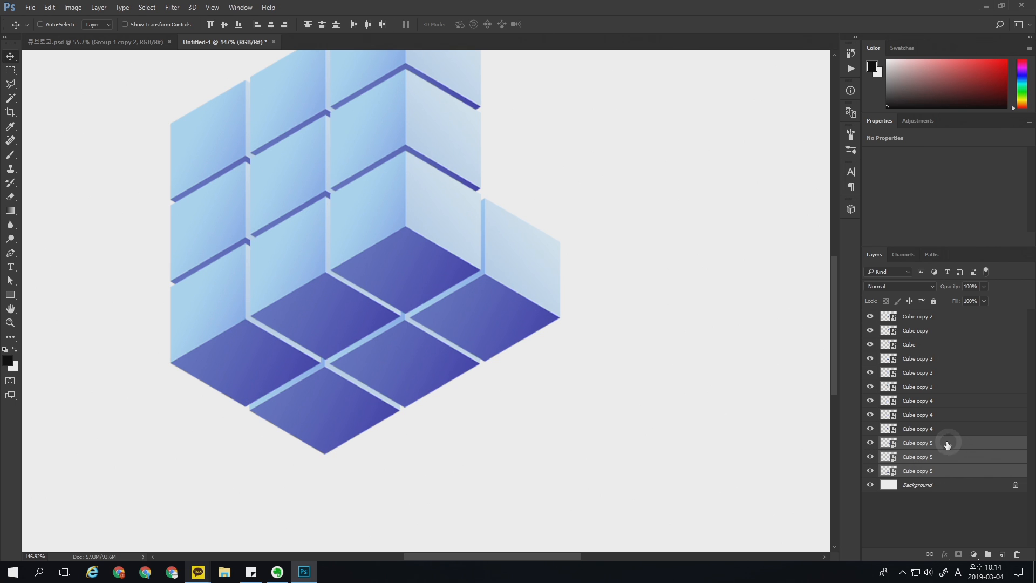
Step: Label the Cube copy 5 layers red and duplicate their cubes down-right as a third row, with the copies' layers directly above Background
right_click(970, 449)
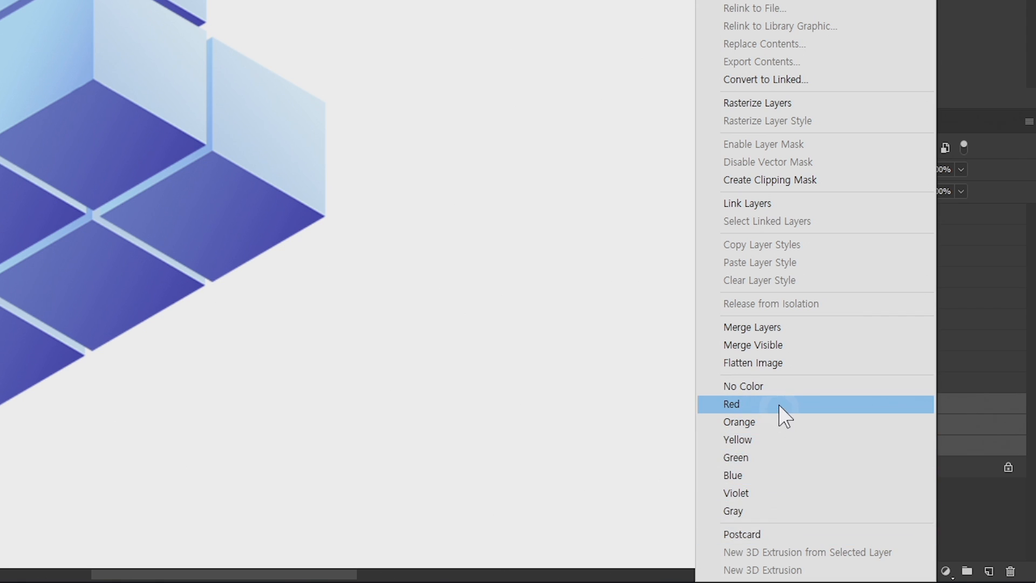
click(768, 405)
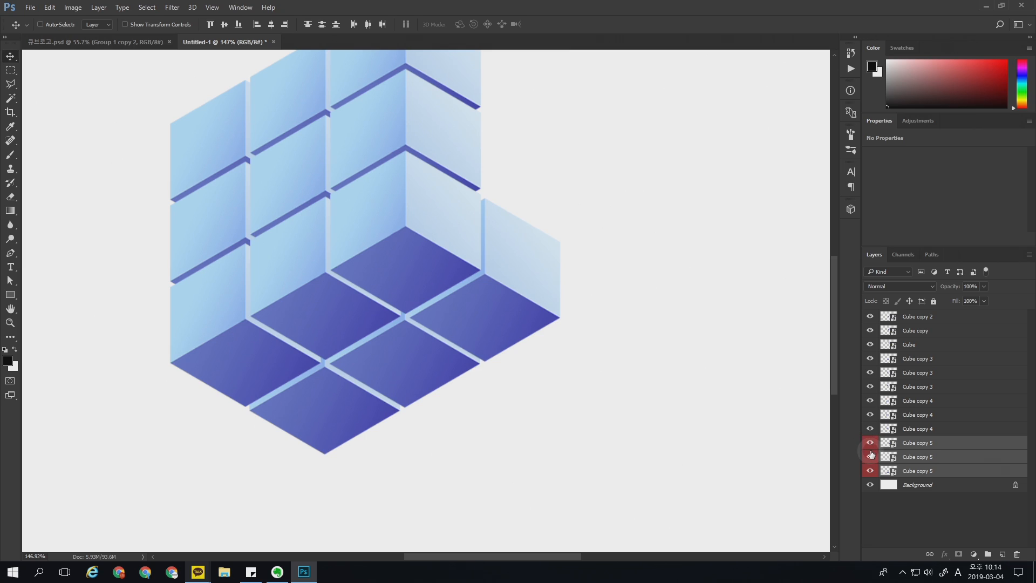
scroll(255, 142, down, 3)
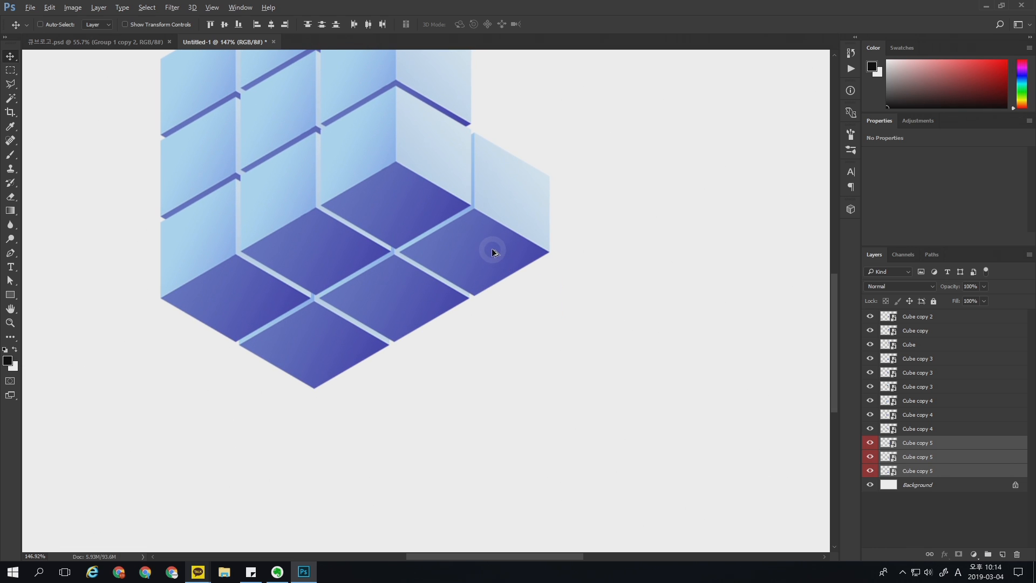
drag(491, 247, 576, 299)
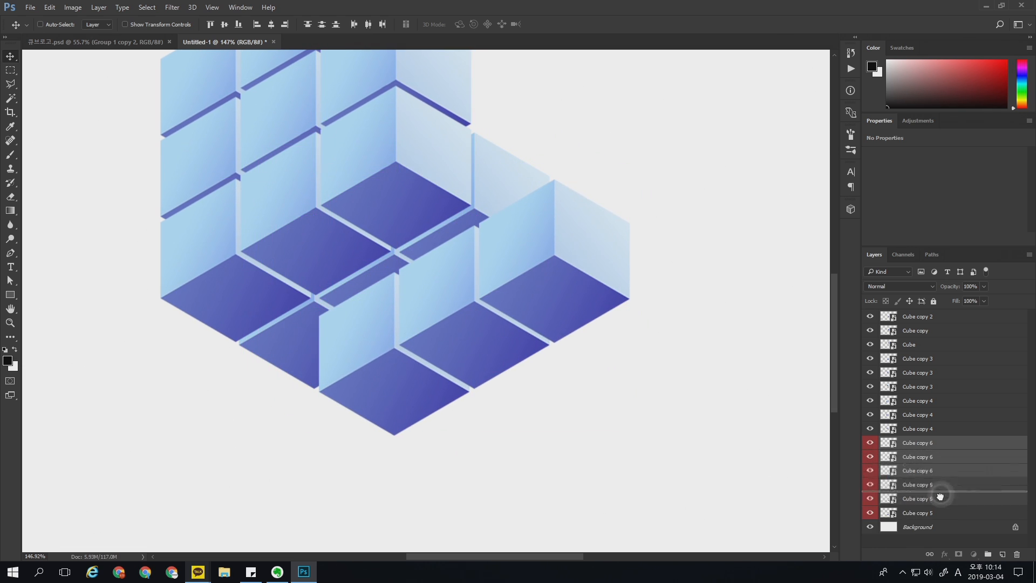
drag(937, 526, 937, 524)
scroll(578, 354, up, 3)
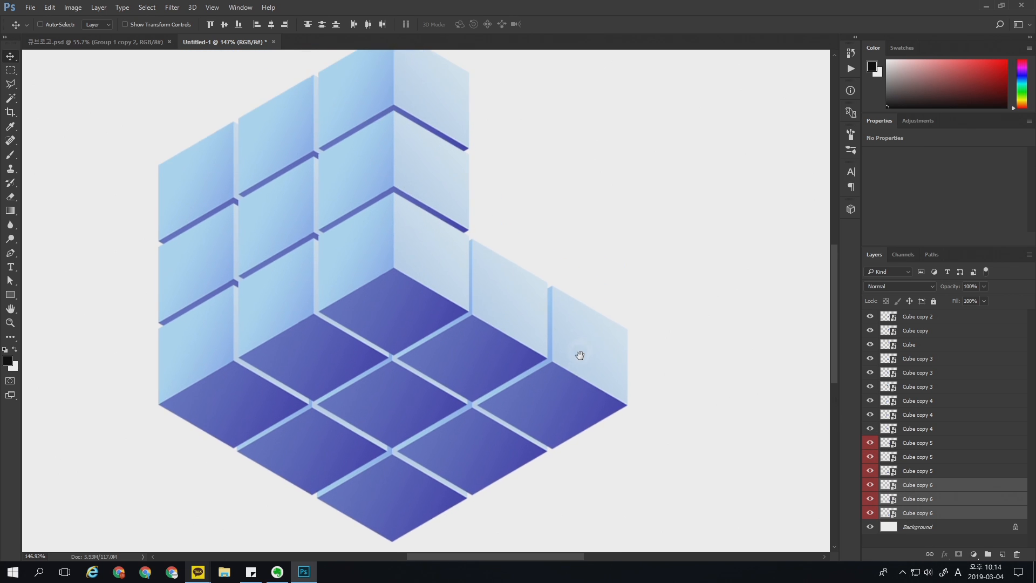
Step: Move all the cube layers together to the middle of the canvas and scale them to about 91%
key(z)
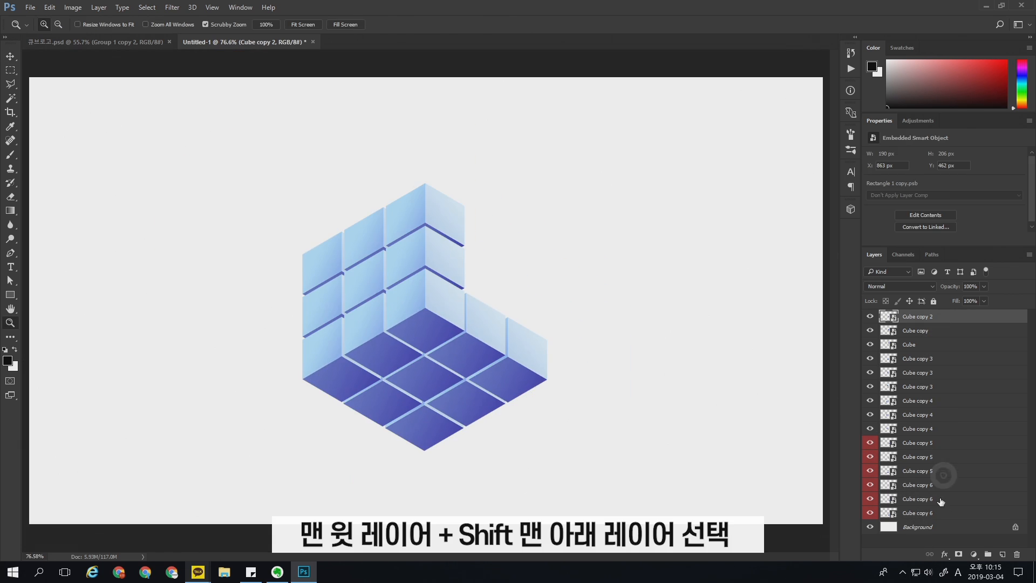
shift+click(959, 516)
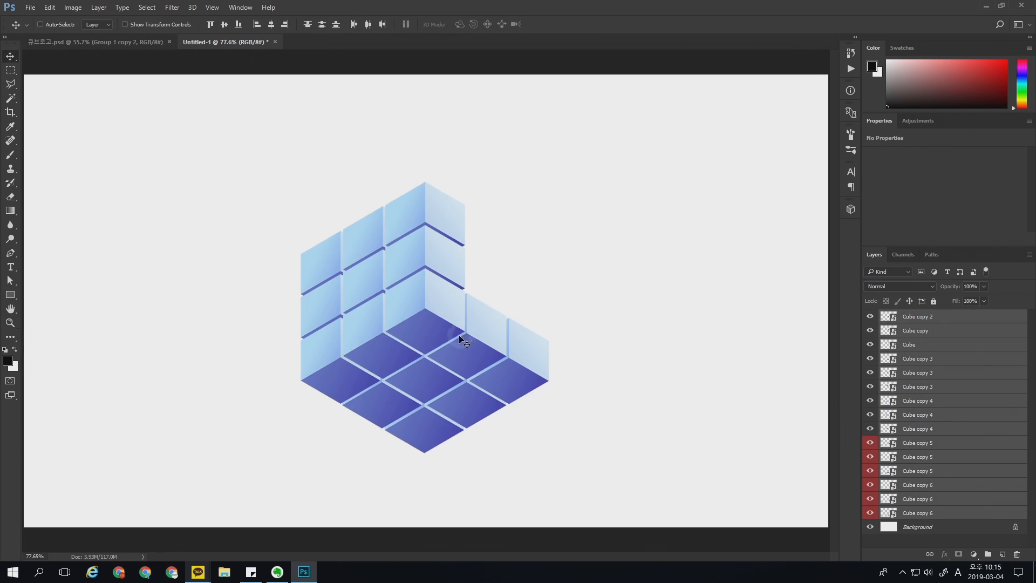
mouse_move(460, 340)
mouse_down()
mouse_move(446, 319)
mouse_move(464, 324)
mouse_up()
key(ctrl+t)
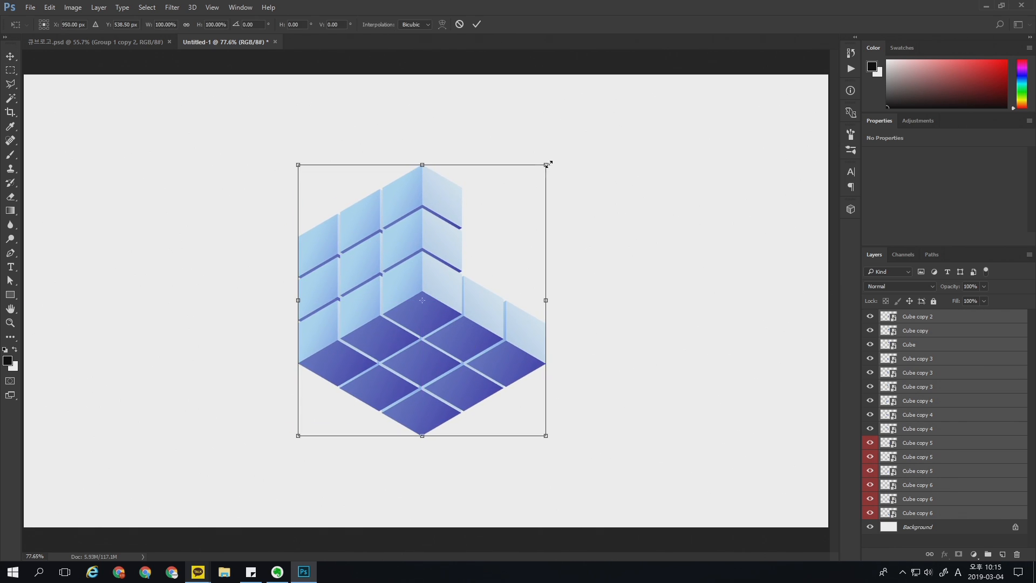
drag(548, 163, 535, 177)
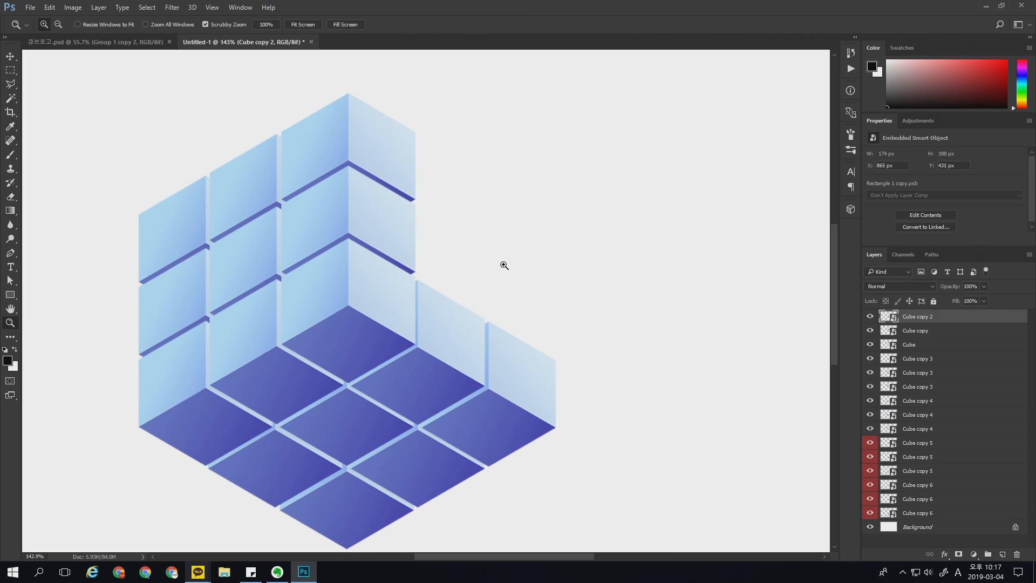
key(ctrl+0)
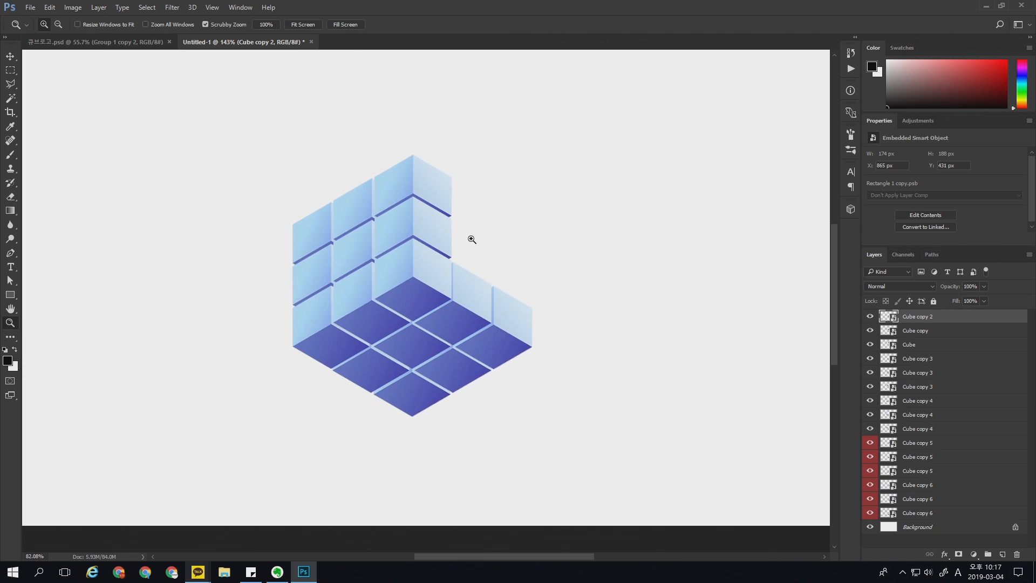
Step: Draw a square of about 970 px over the cubes, filled with pale blue #e4f2ff sampled from a cube's right face
key(u)
click(946, 536)
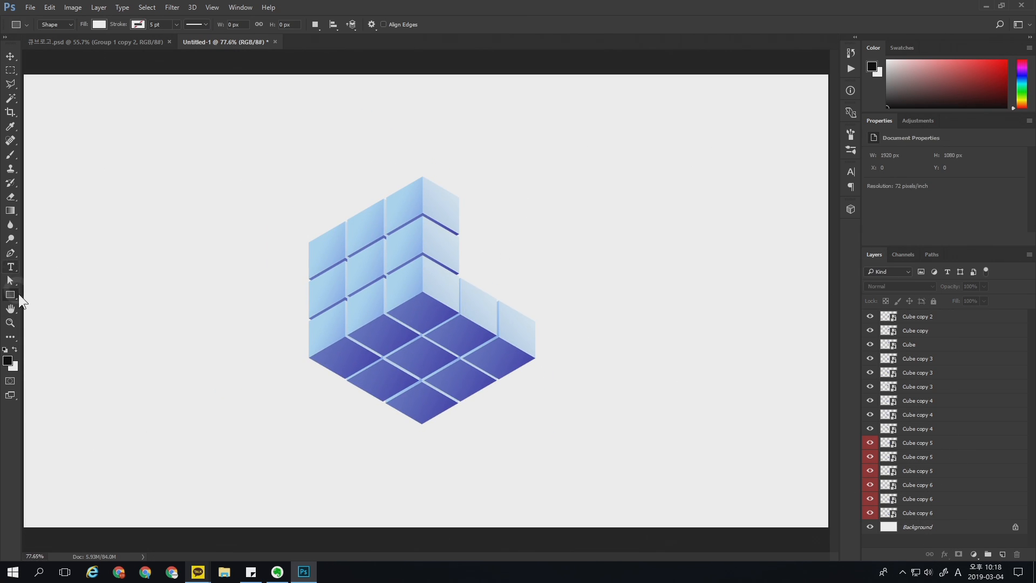
click(99, 25)
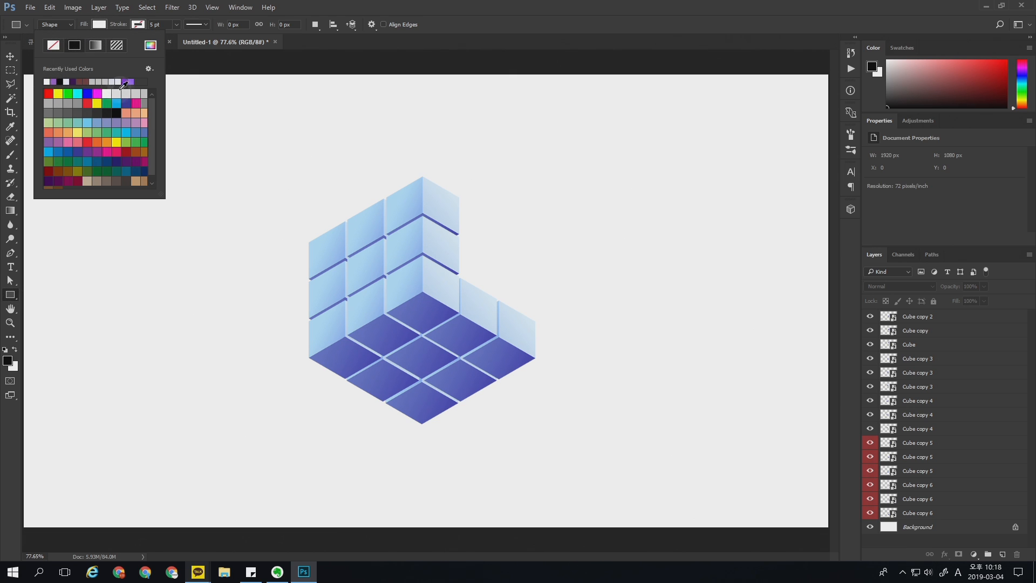
click(151, 46)
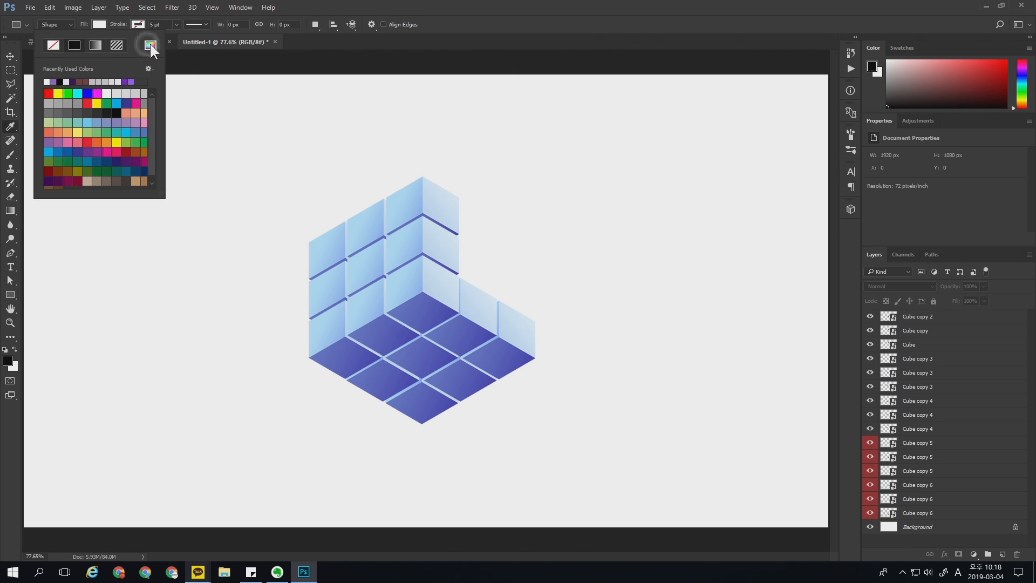
click(455, 220)
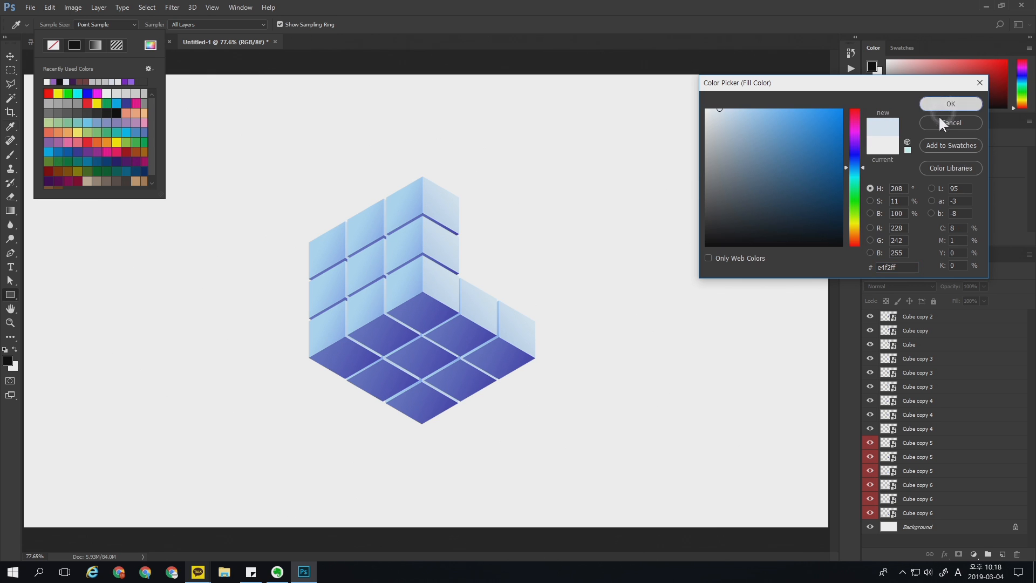
click(948, 104)
drag(204, 100, 696, 507)
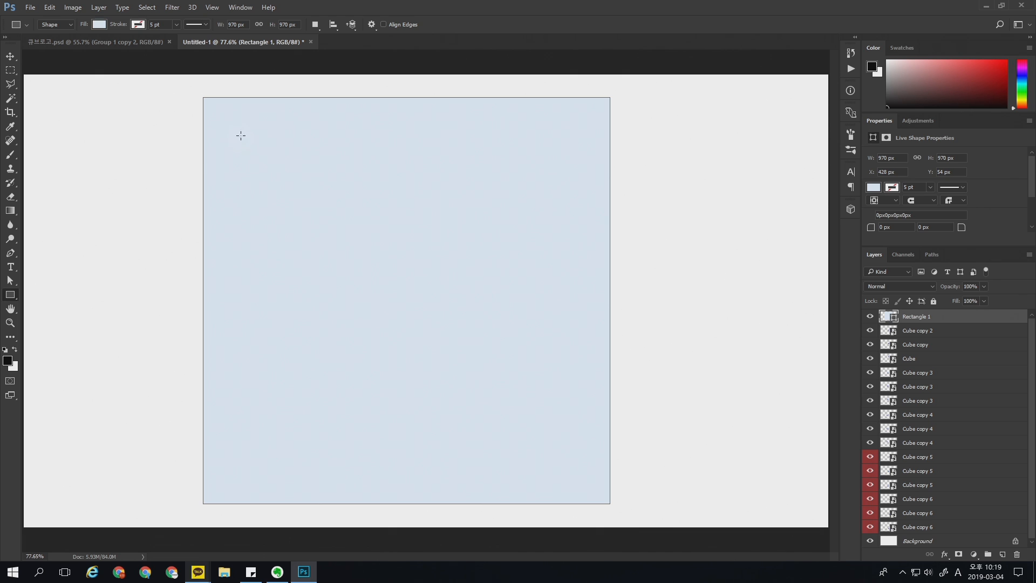
Step: Draw a second square of about 901 px inside the first one and remove its fill
drag(218, 112, 610, 505)
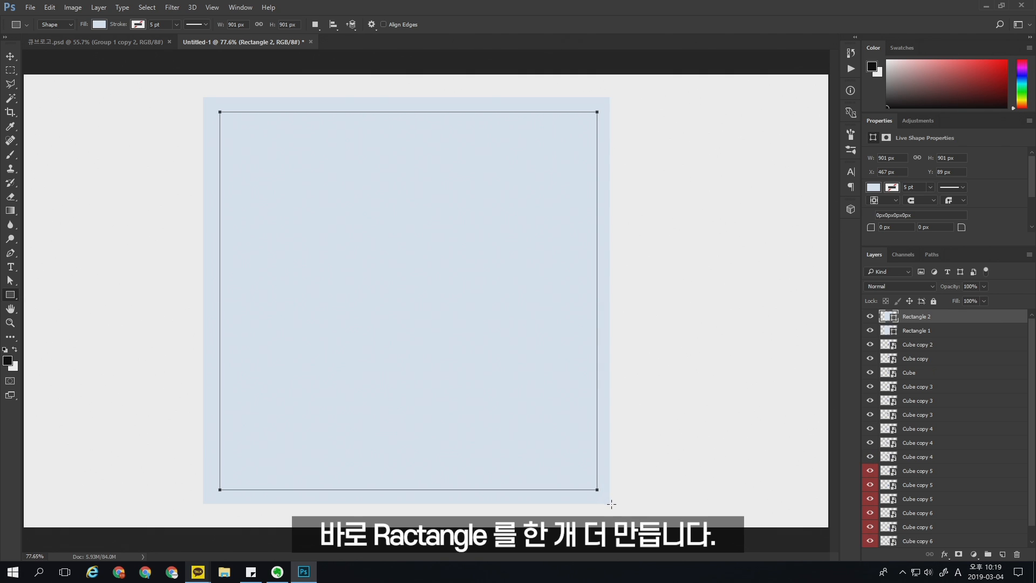
click(97, 24)
click(53, 45)
Step: Give the inner square a light blue stroke 10 pt wide
click(139, 24)
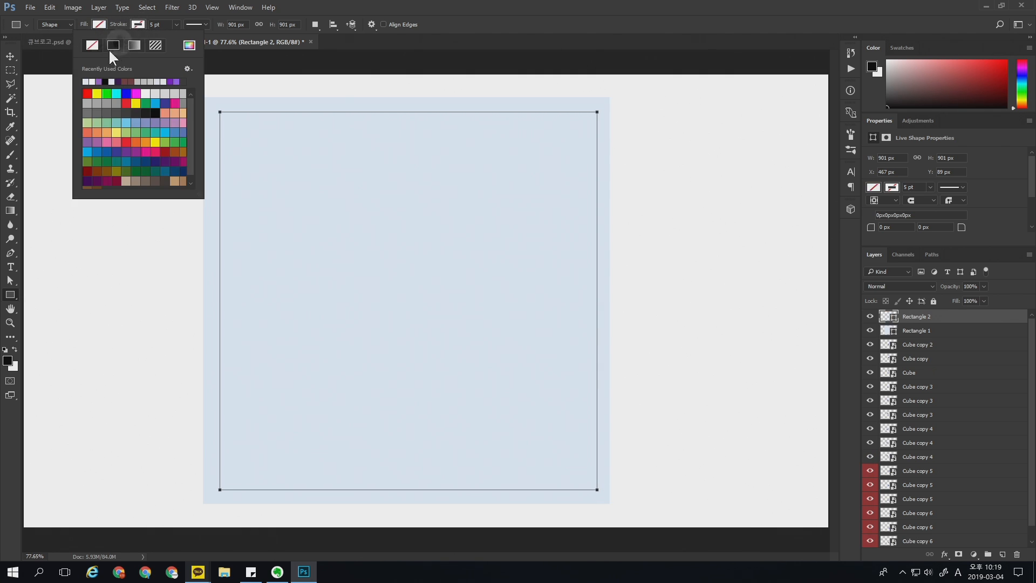
click(98, 82)
click(189, 45)
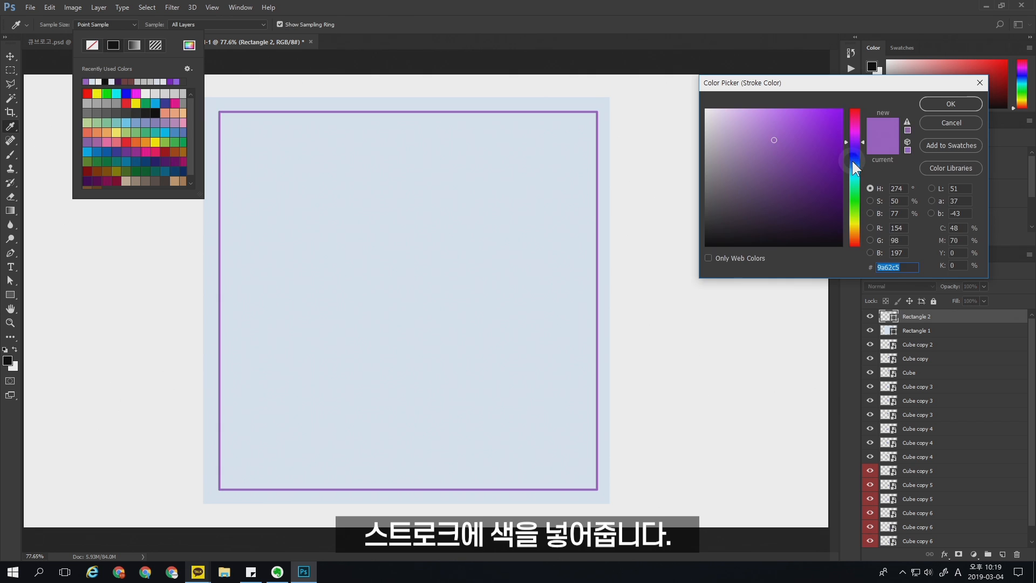
click(854, 162)
click(754, 112)
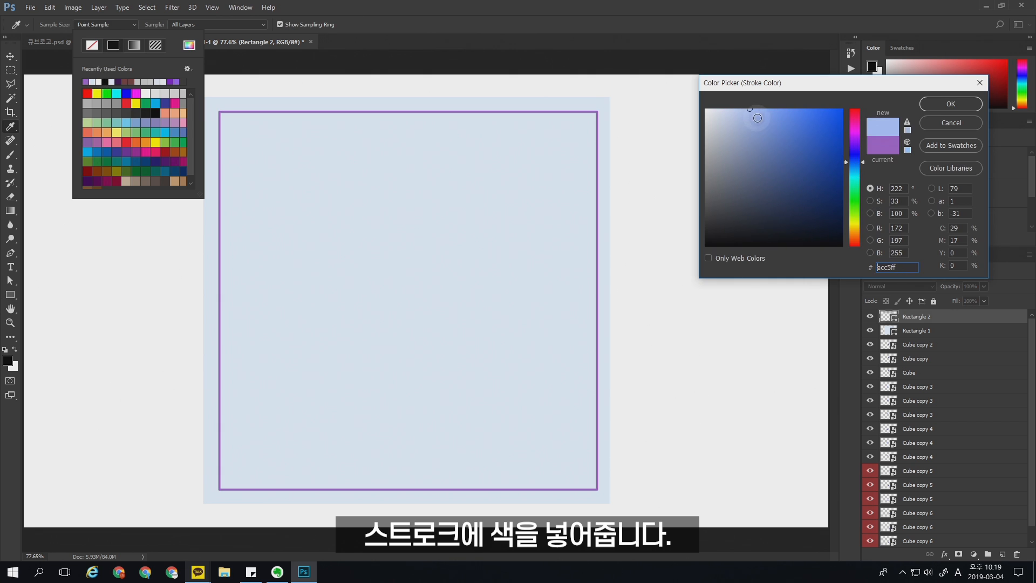
click(765, 112)
key(Return)
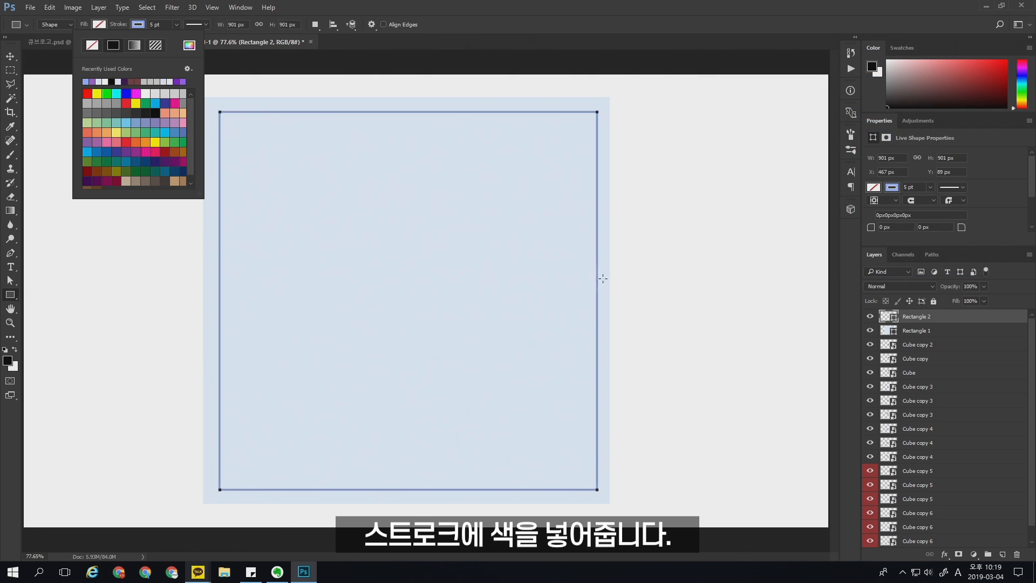
key(Return)
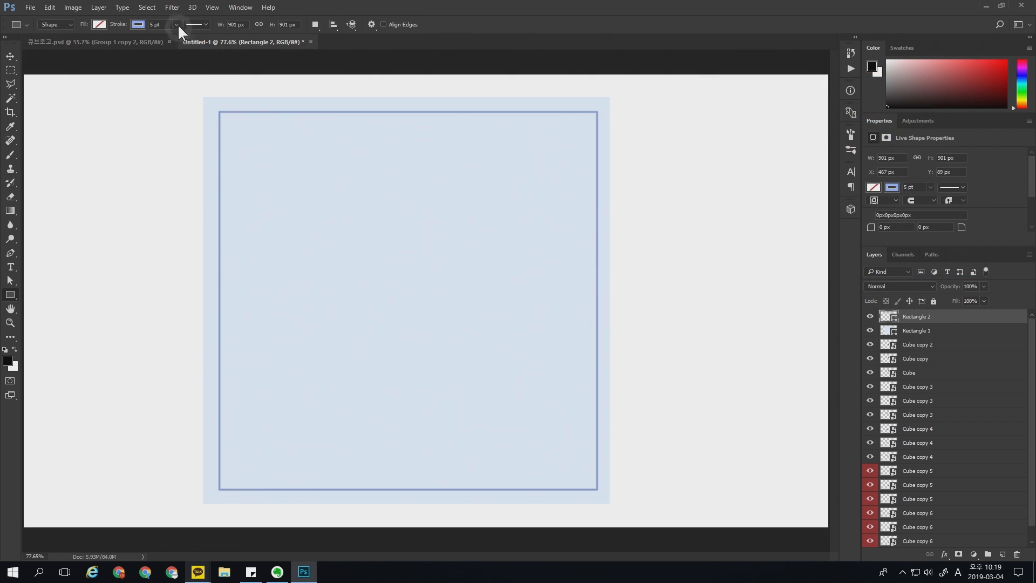
click(157, 25)
text(10)
key(Return)
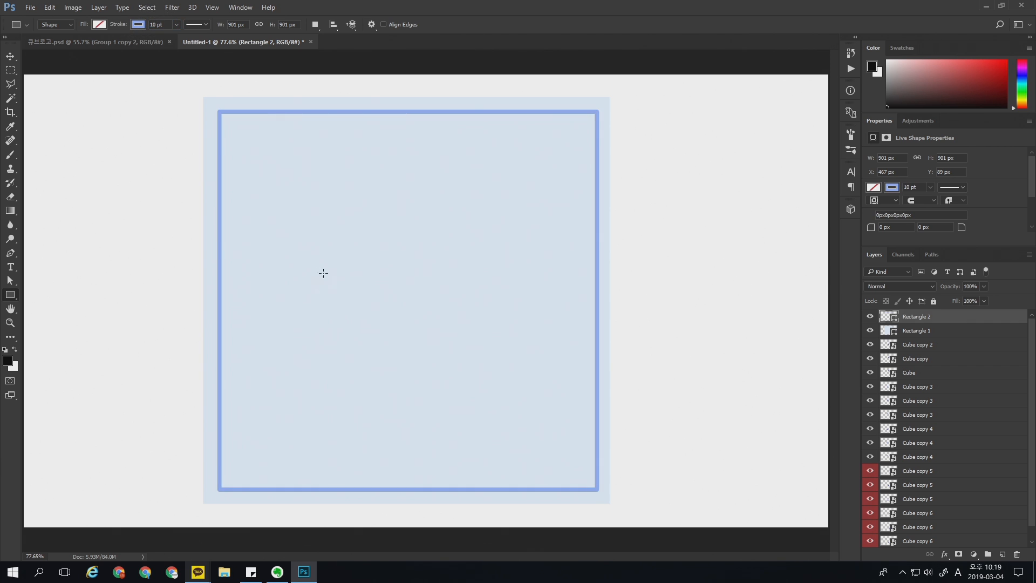
Step: Add the centred two-line text "J.KOBA BRANDING" and enlarge it to about 161 pt so it spans the inner frame
click(10, 267)
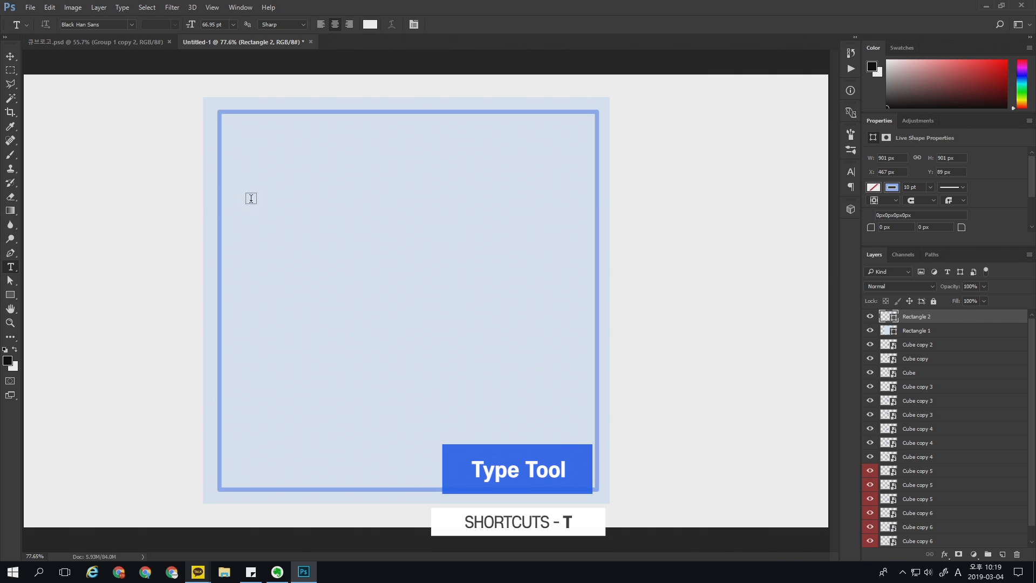
click(276, 234)
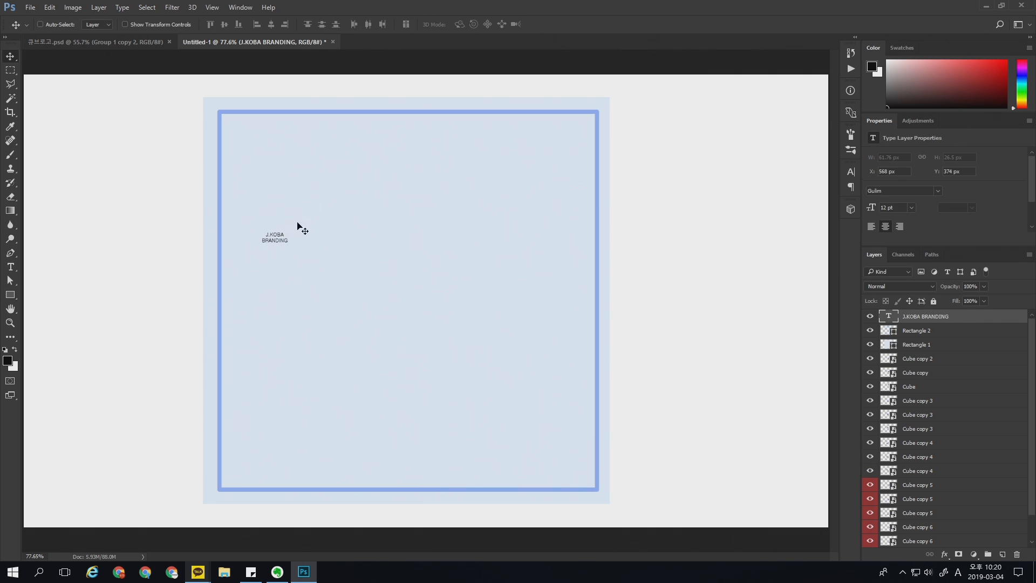
key(ctrl+t)
drag(294, 229, 606, 102)
drag(497, 190, 531, 309)
key(Return)
Step: Set the J.KOBA BRANDING text in the Core Gothic E font with the Regular weight
click(851, 172)
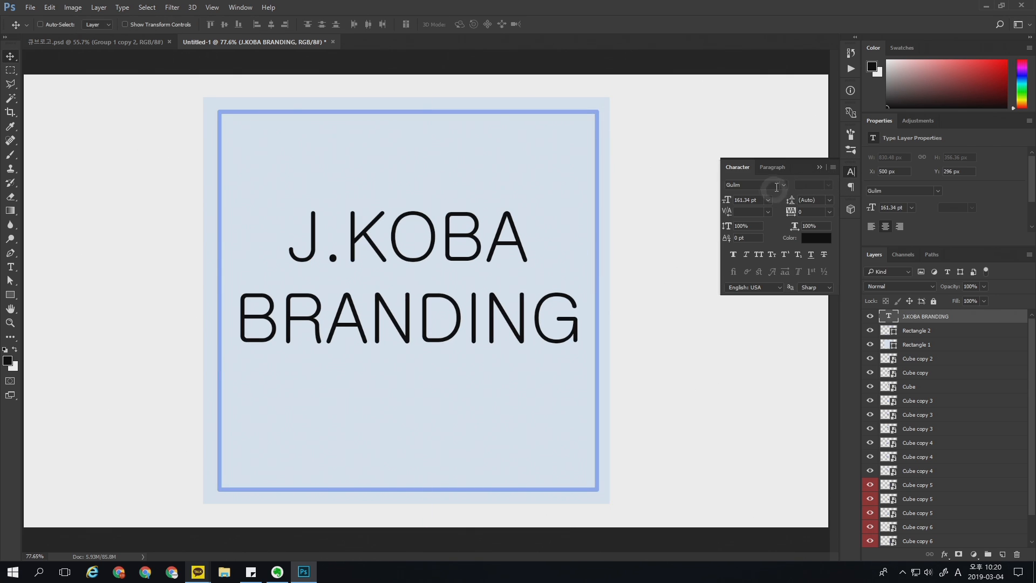
click(783, 184)
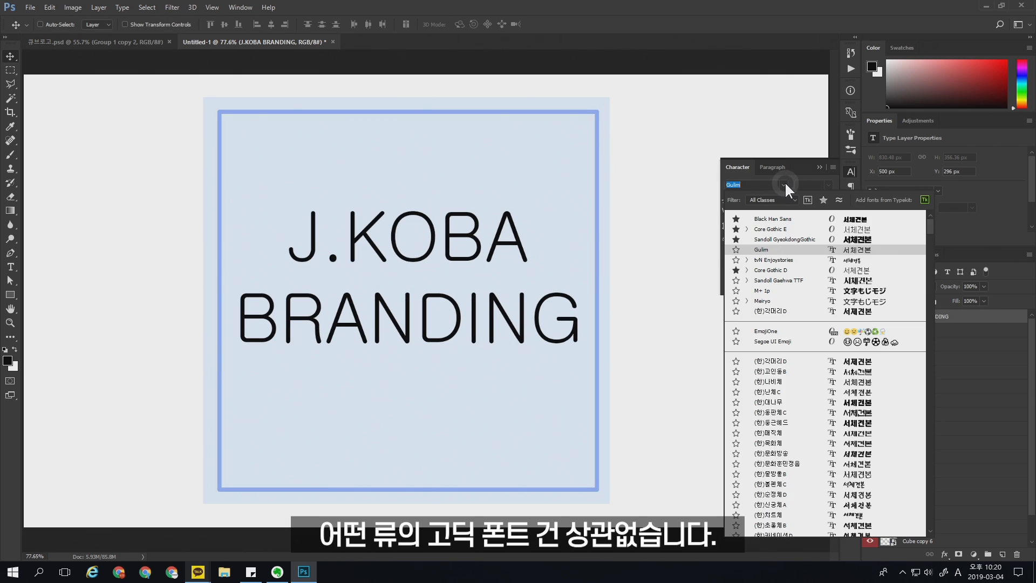
click(771, 229)
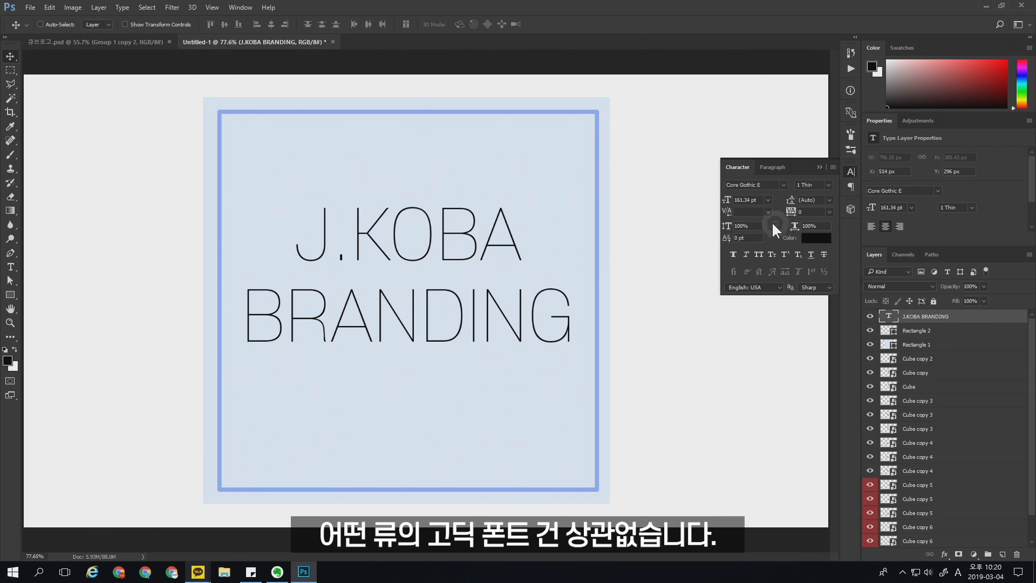
click(827, 185)
click(820, 222)
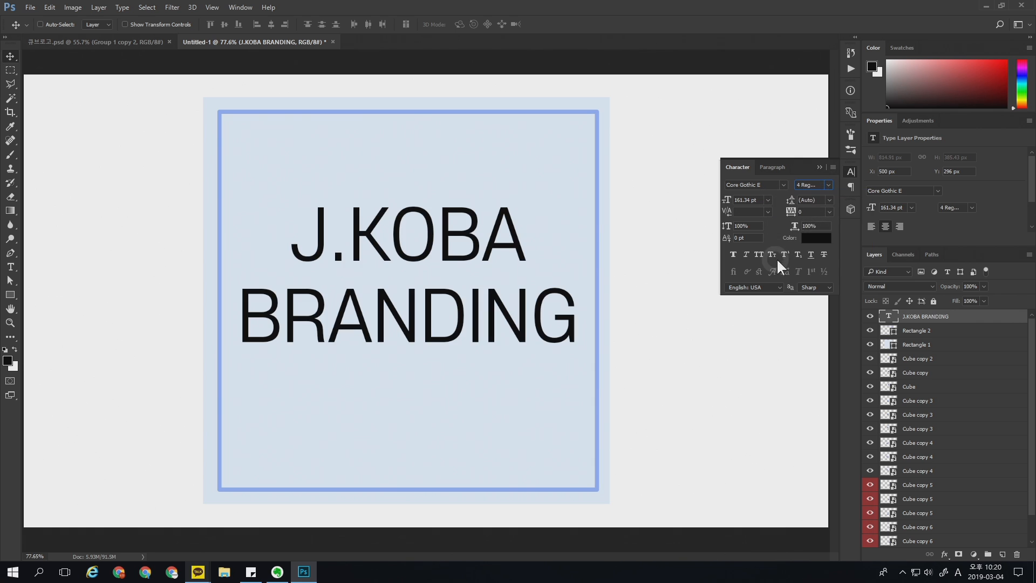
Step: Color the J.KOBA BRANDING text dark blue and set its tracking to -50
click(821, 240)
click(854, 155)
click(804, 171)
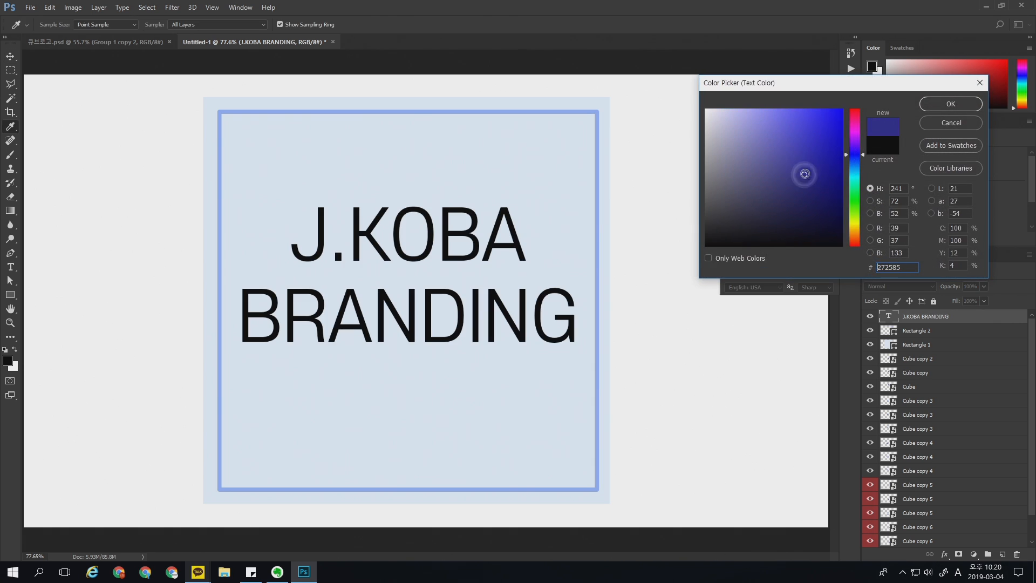
mouse_move(804, 171)
mouse_down()
mouse_move(793, 178)
mouse_move(793, 162)
mouse_move(791, 176)
mouse_up()
key(Return)
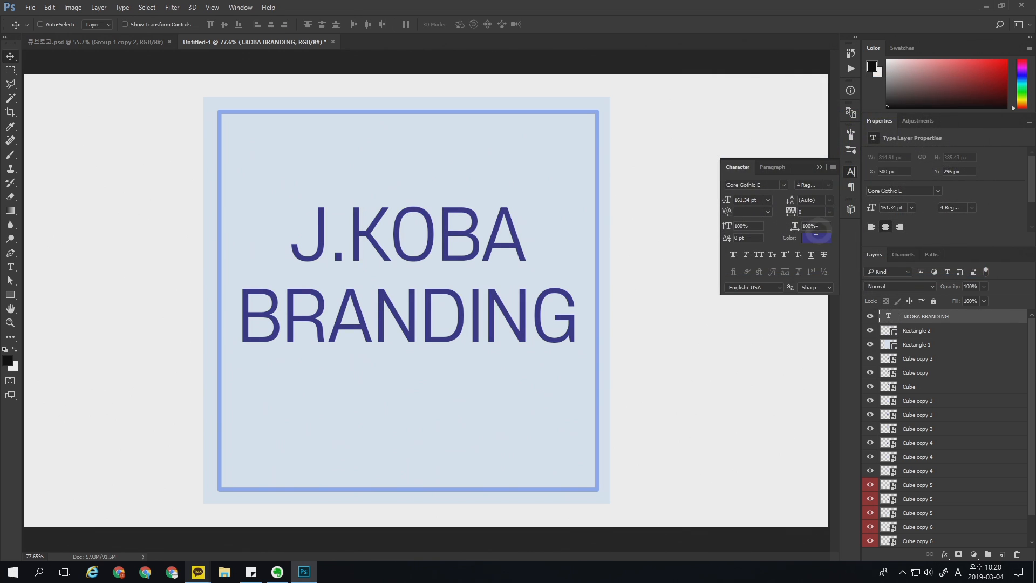
click(829, 212)
click(821, 250)
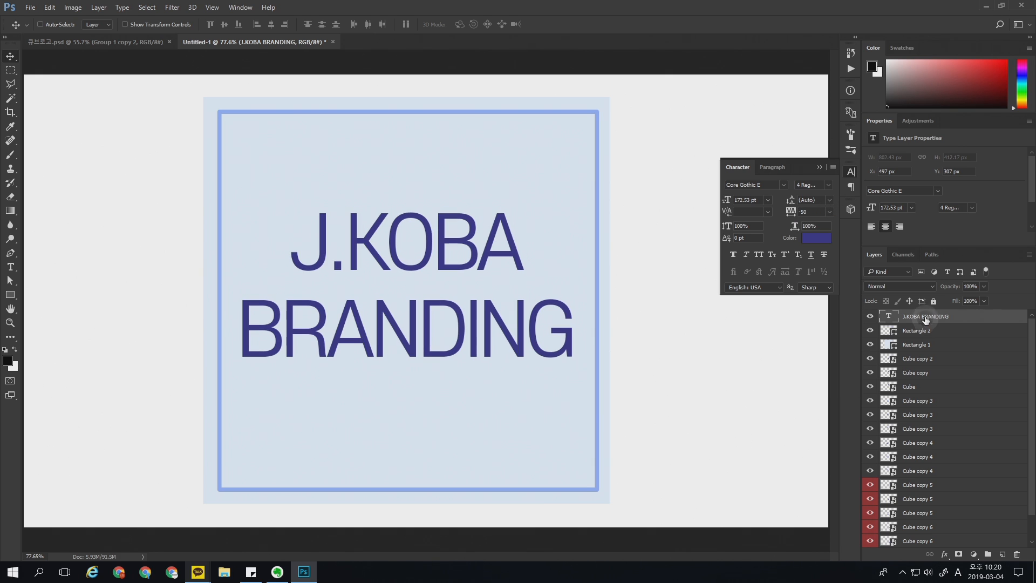
Step: Convert the J.KOBA BRANDING text and both rectangle layers into one smart object, keeping it in its original position
click(917, 345)
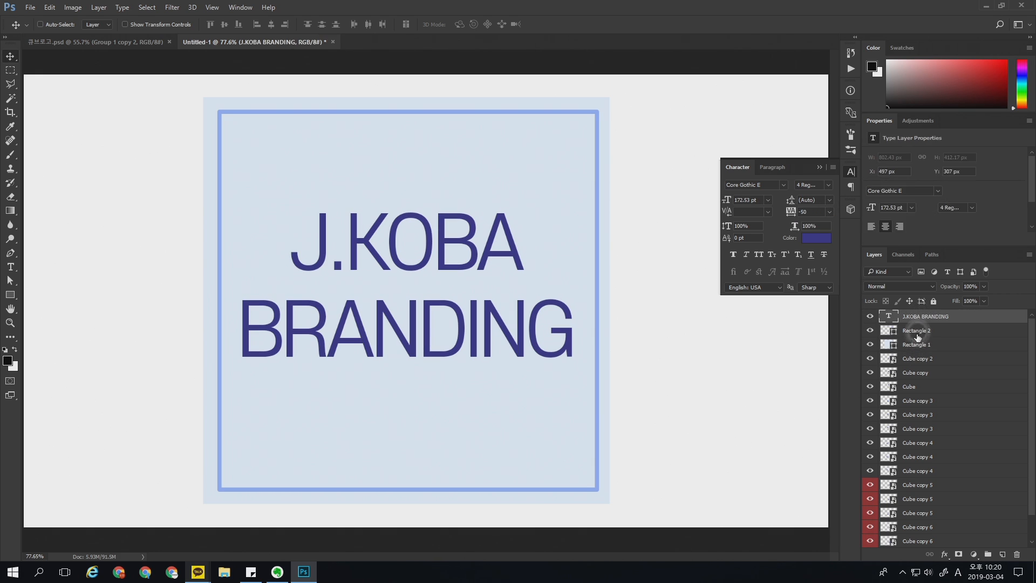
shift+click(880, 318)
right_click(969, 317)
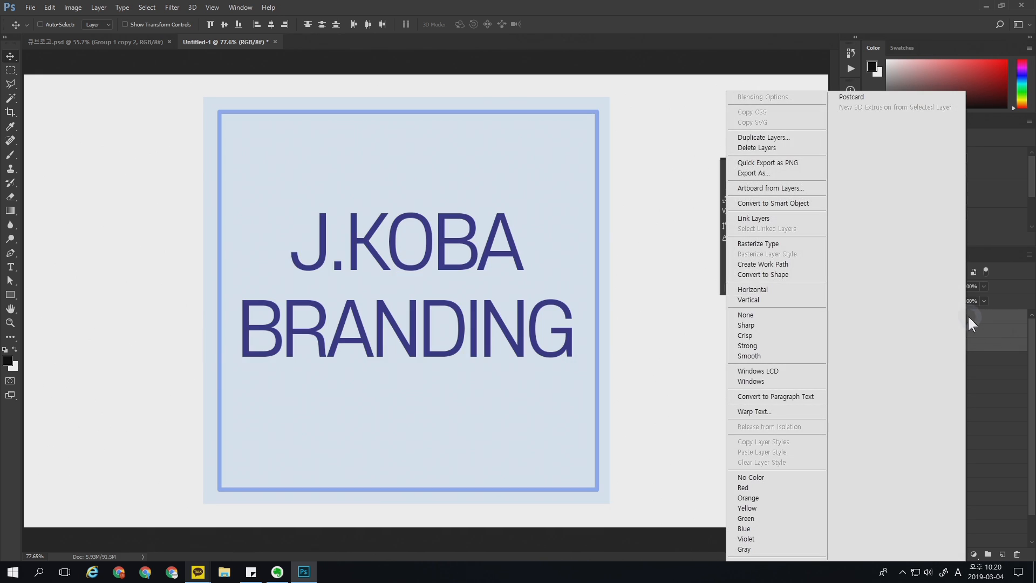
click(795, 202)
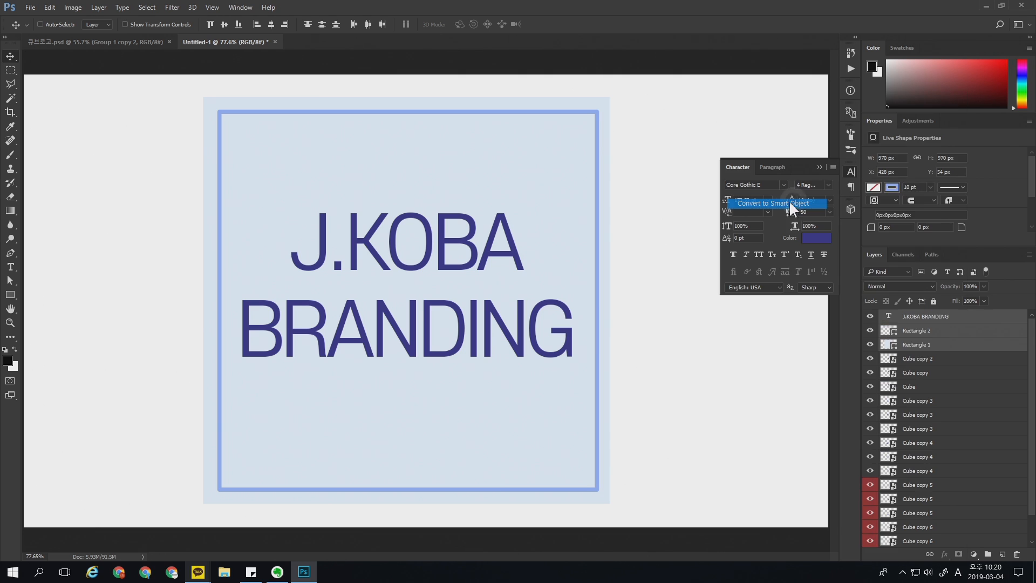
drag(482, 274, 515, 322)
key(ctrl+z)
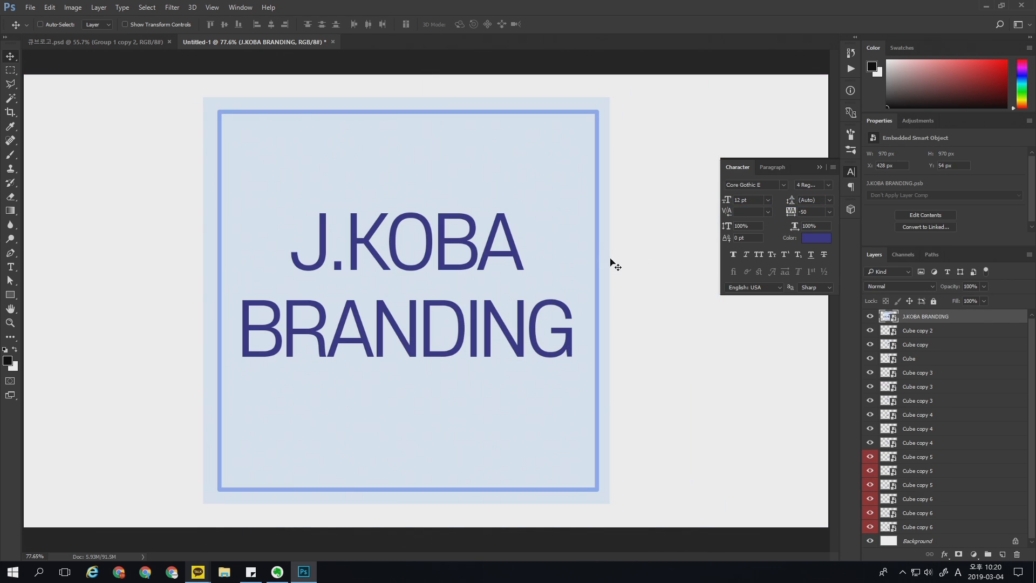
Step: Scale the J.KOBA BRANDING panel to about 29.4% and align its upper-left corner with the cube's top centre corner
key(ctrl+t)
drag(610, 99, 478, 252)
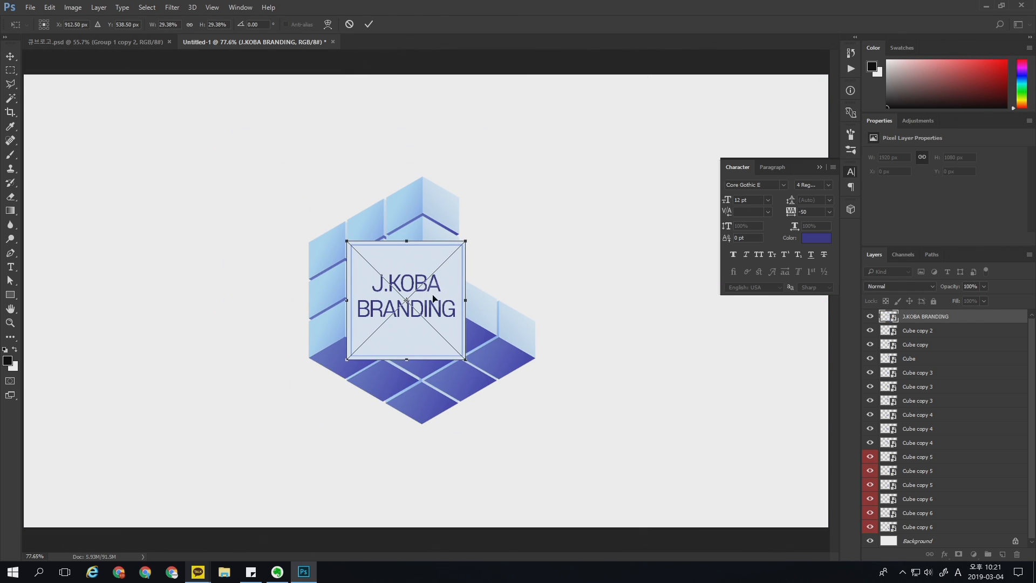
drag(433, 298, 511, 232)
key(Return)
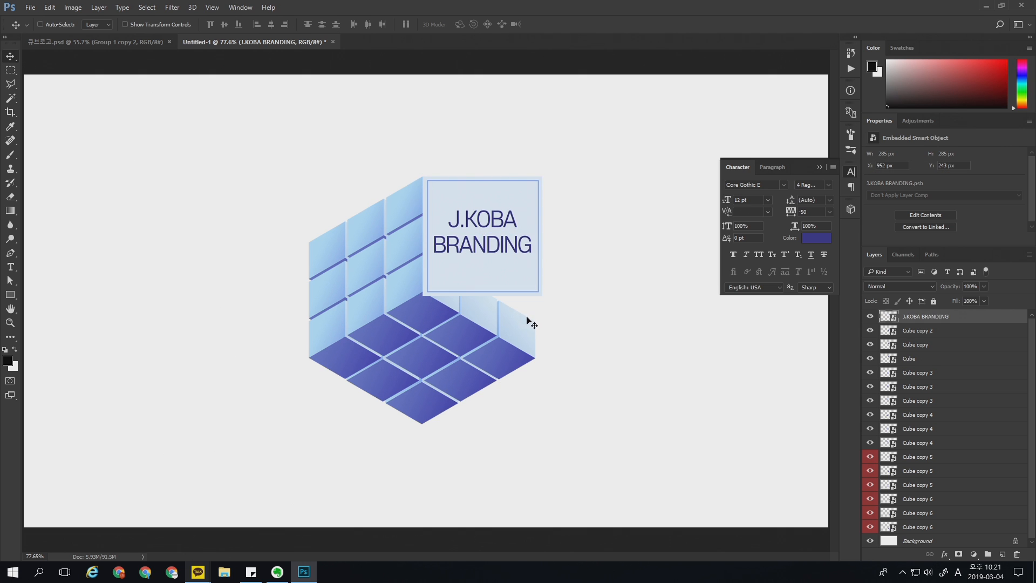
Step: Shrink the J.KOBA BRANDING panel to about 276 px square so its left edge matches the height of the cube's inner edge
key(z)
drag(532, 324, 586, 341)
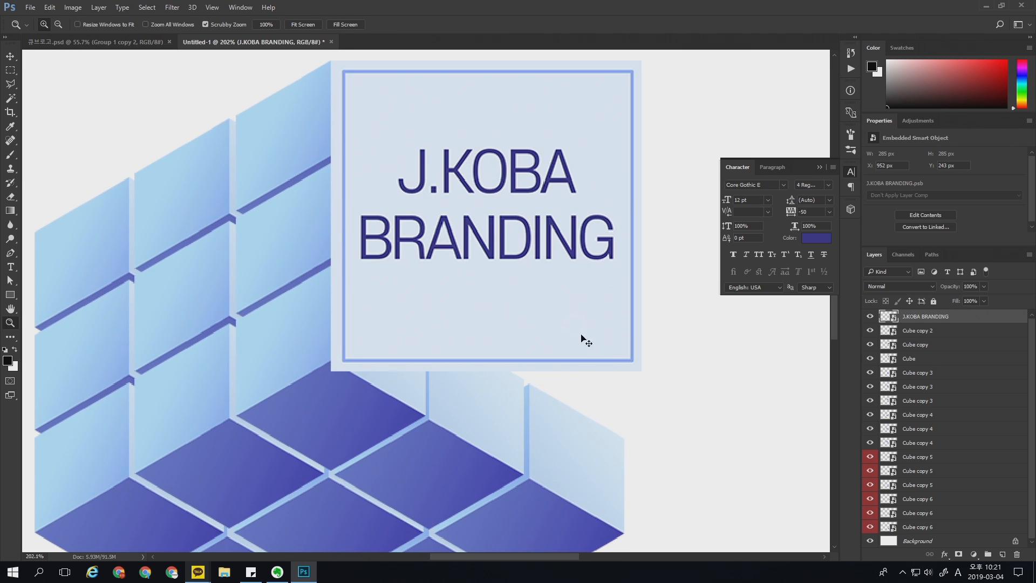
key(ctrl+t)
drag(641, 370, 630, 360)
key(Return)
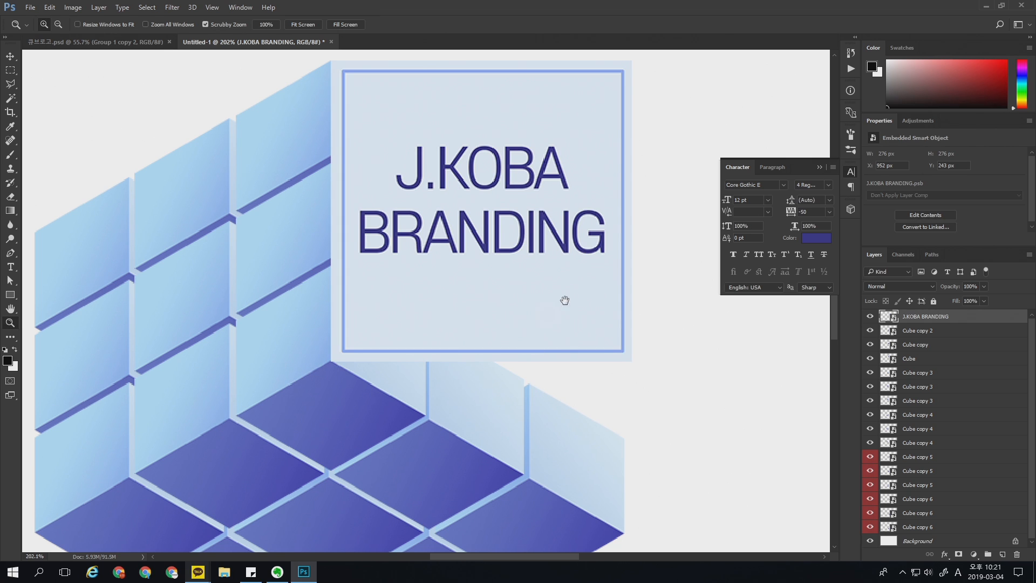
Step: Skew the J.KOBA BRANDING panel downward along the cube's right wall and narrow it to about 27.7% width so it covers the face
drag(564, 300, 426, 311)
key(ctrl+t)
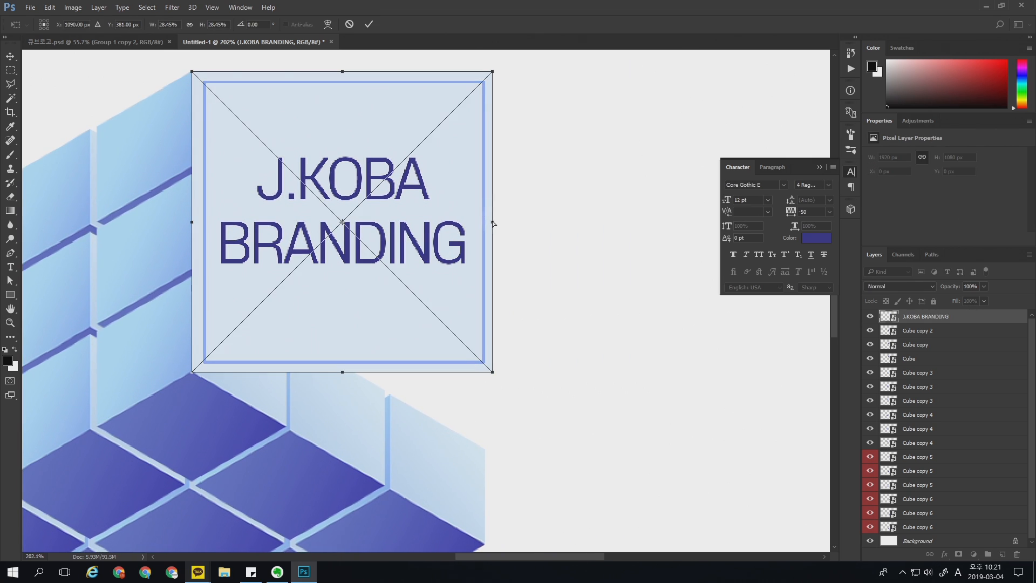
drag(493, 222, 485, 393)
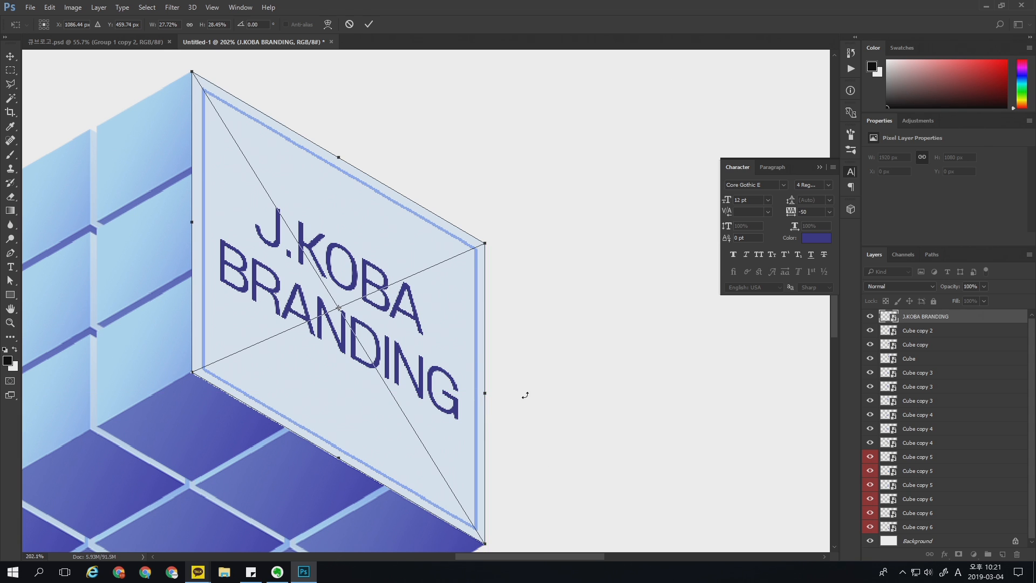
key(Return)
key(z)
drag(415, 296, 451, 300)
drag(457, 401, 466, 399)
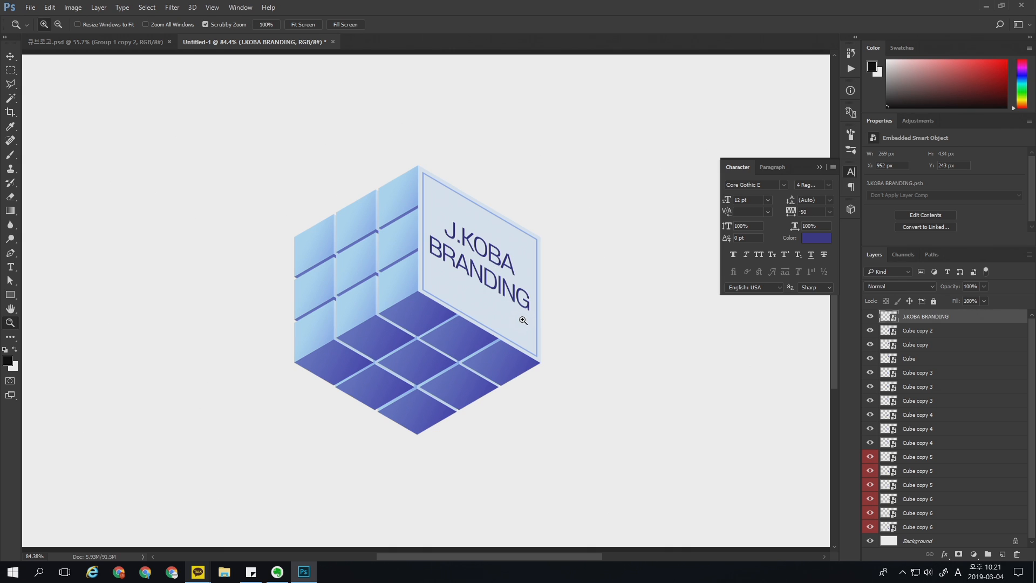
drag(421, 291, 424, 292)
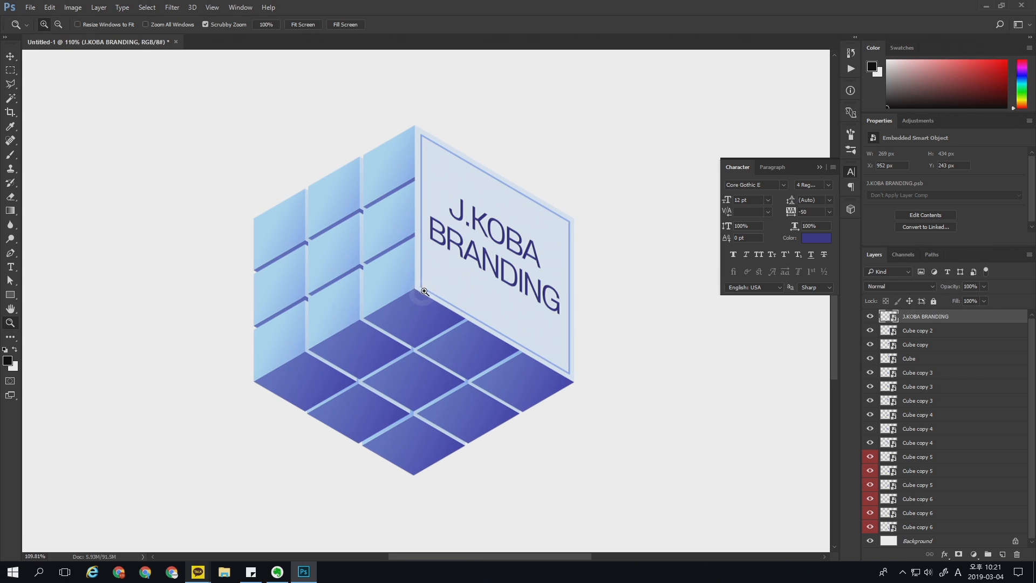
Step: Pull the centre cube of the left face outward and shift the top middle cube slightly inward
key(v)
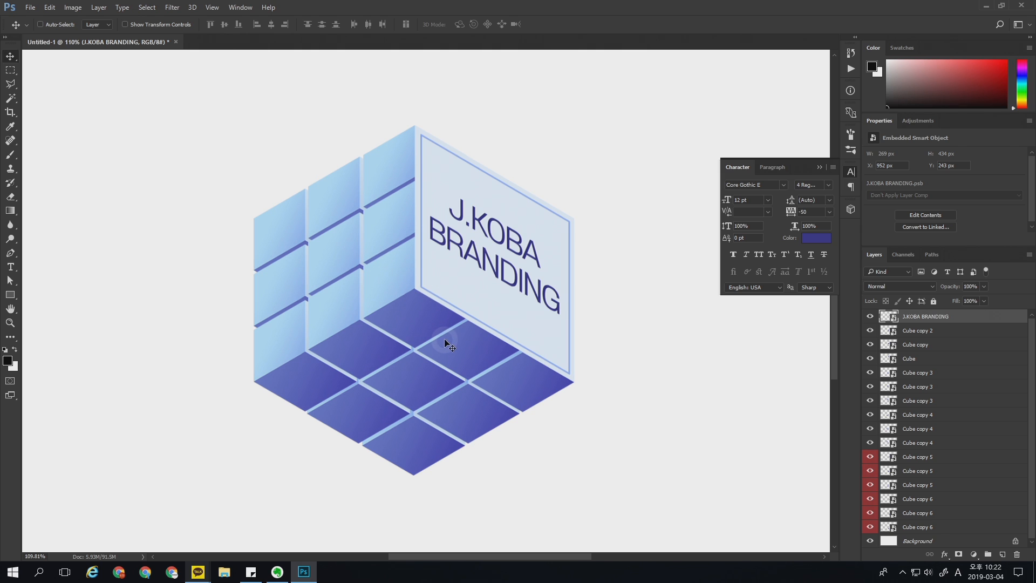
ctrl+click(350, 248)
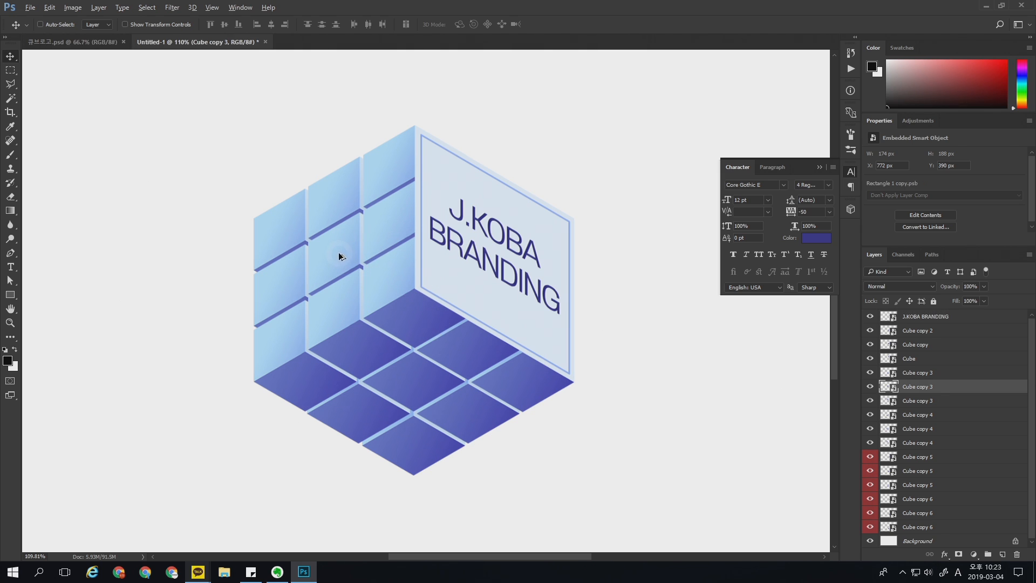
drag(342, 251, 357, 206)
ctrl+click(339, 191)
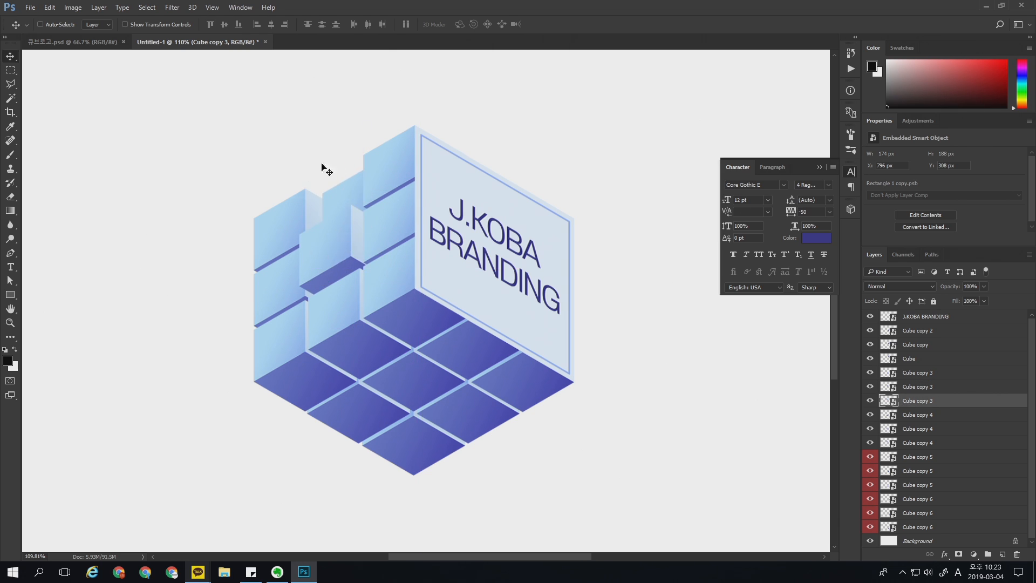
Step: Identify the Cube copy 4 layers, then shift the left column's middle cube inward and its lowest cube slightly down
click(920, 444)
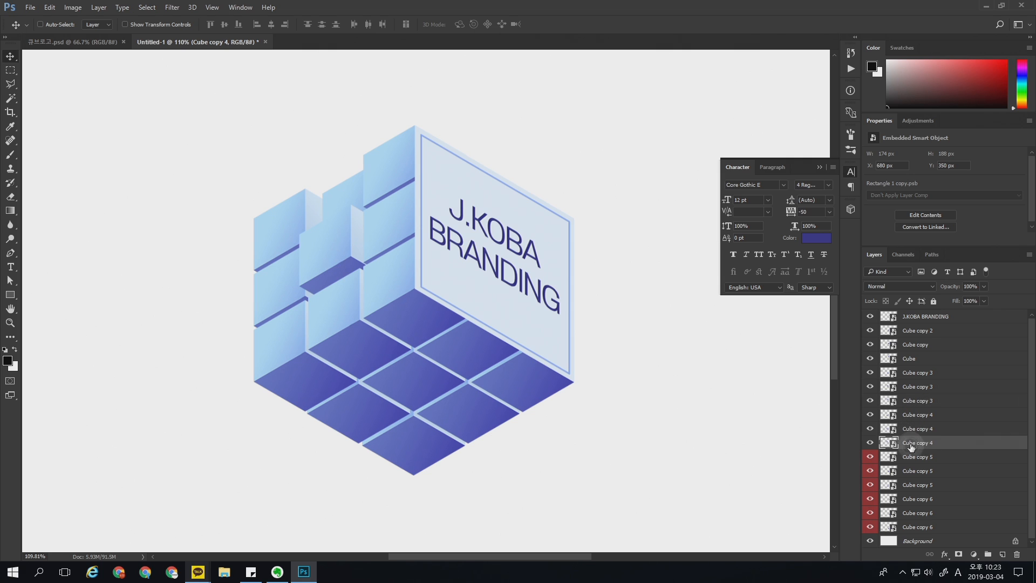
click(870, 442)
click(870, 442)
click(871, 429)
click(870, 428)
click(870, 414)
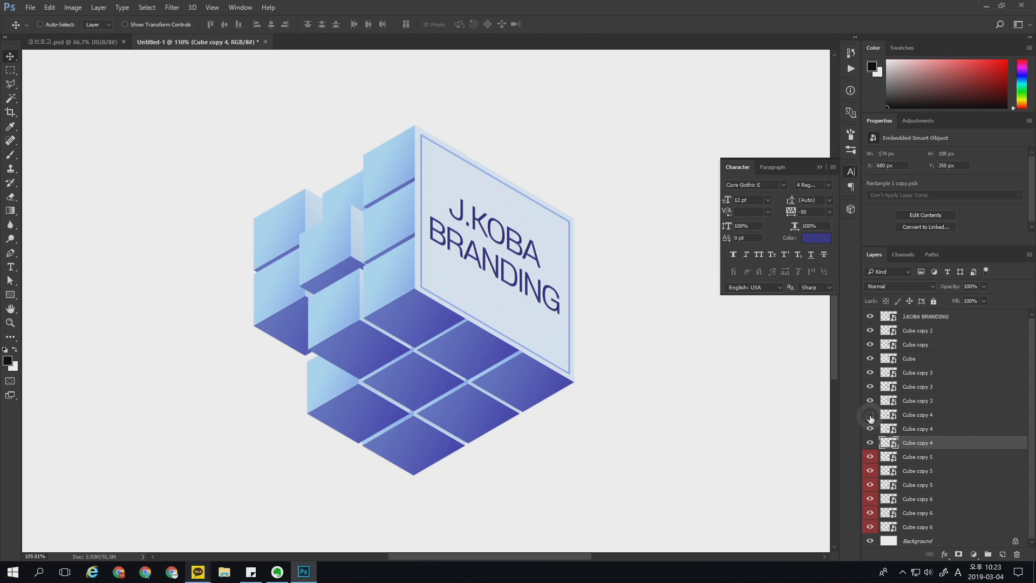
click(870, 415)
ctrl+click(287, 281)
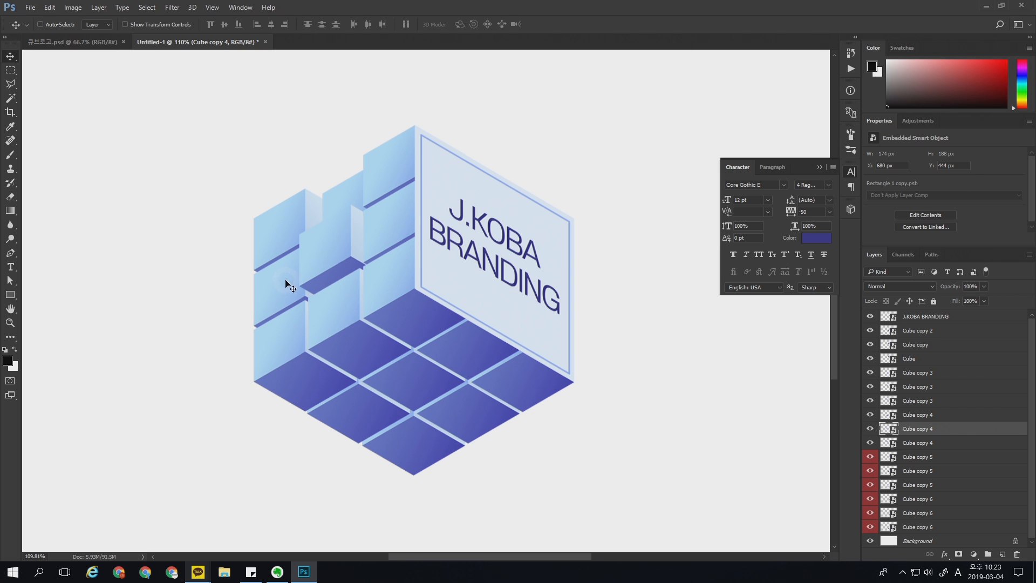
drag(286, 280, 297, 281)
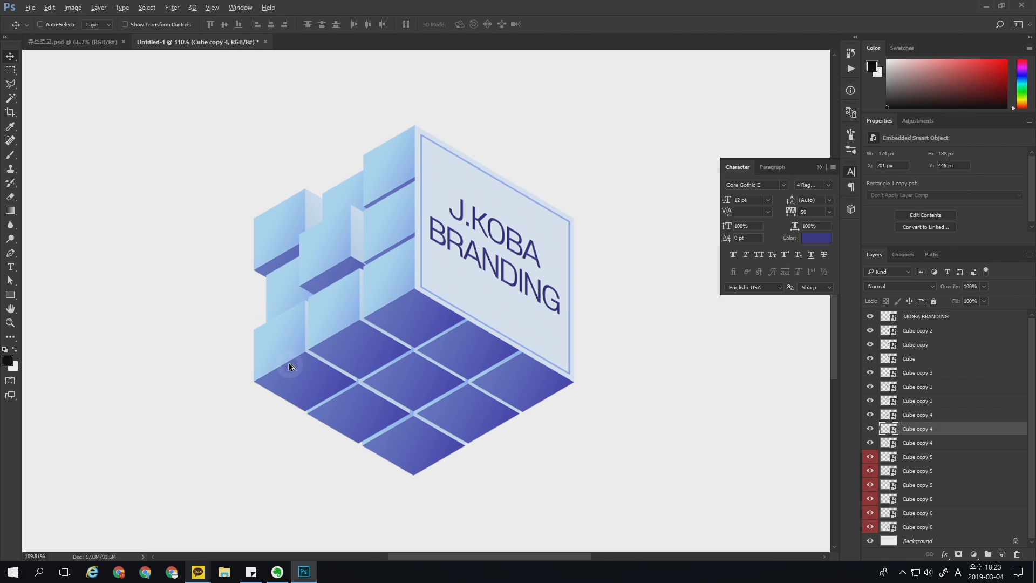
drag(289, 357, 306, 380)
Step: Offset the underside cubes by lowering the centre and right front ones and raising the left front one slightly
ctrl+click(422, 378)
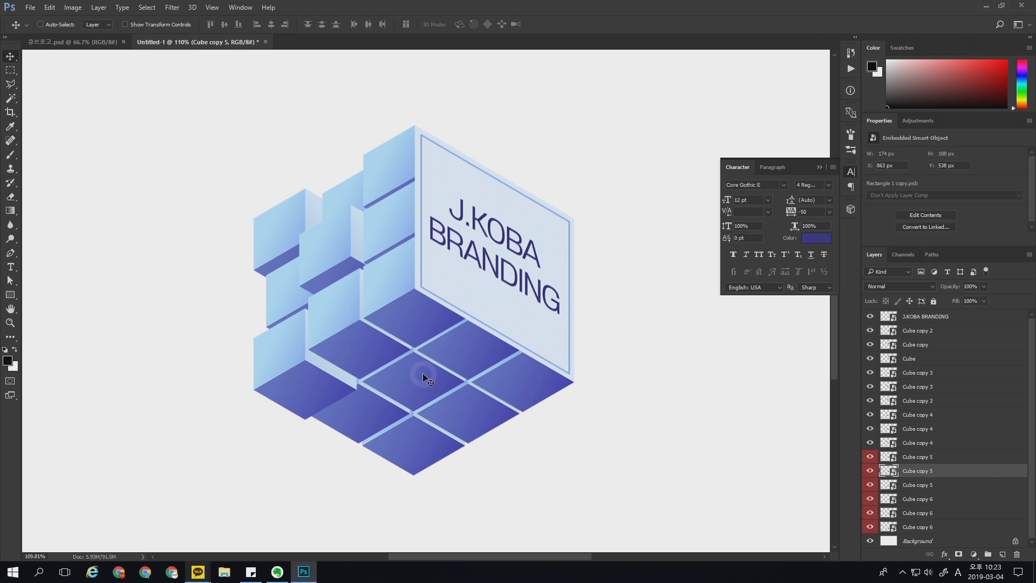
drag(422, 373, 423, 393)
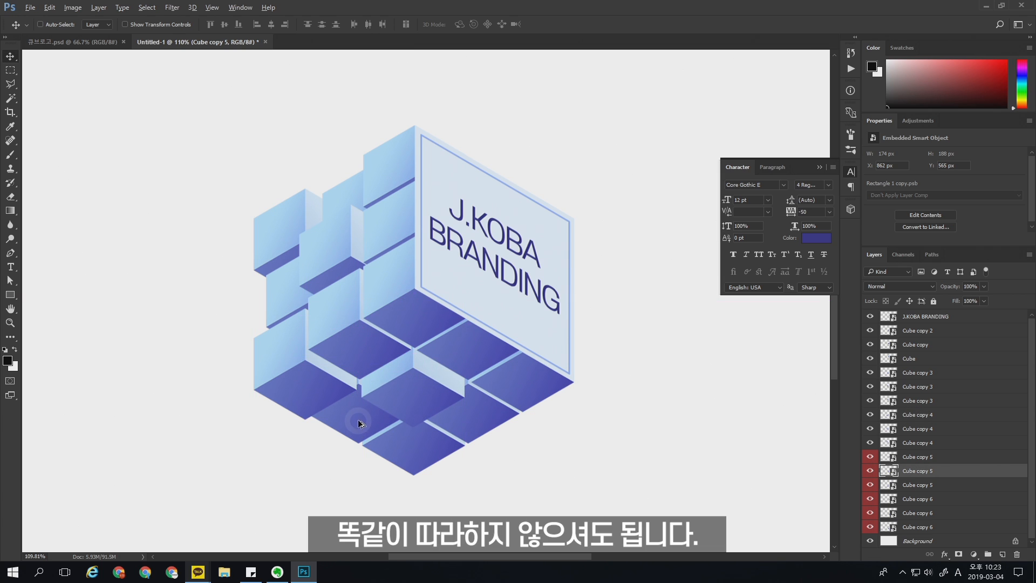
ctrl+click(358, 421)
drag(364, 417, 363, 408)
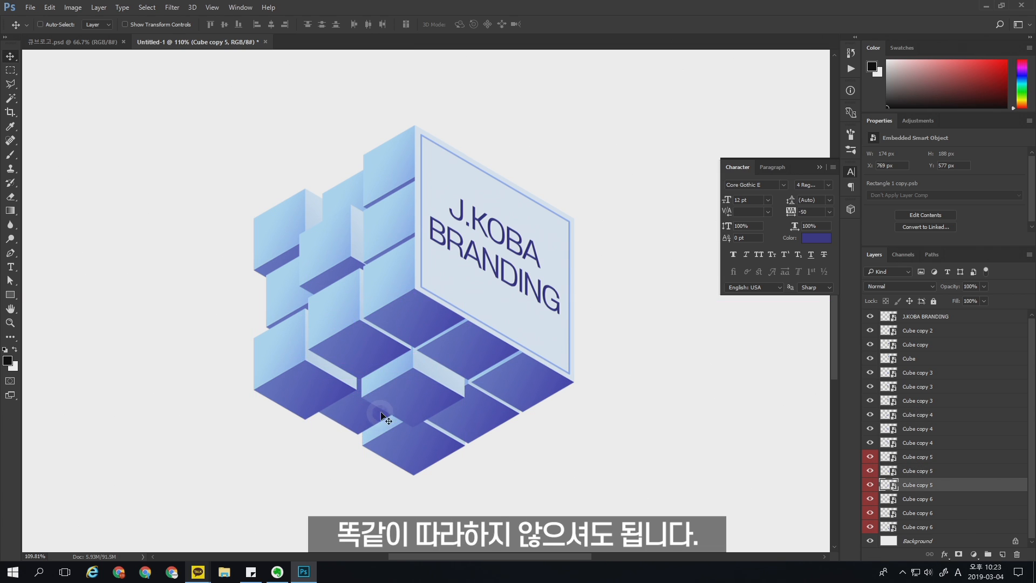
ctrl+click(484, 412)
mouse_move(485, 412)
mouse_down()
mouse_move(480, 403)
mouse_move(484, 430)
mouse_move(494, 421)
mouse_up()
Step: Scale the frontmost cube of the underside down to about 120 px wide
ctrl+click(412, 443)
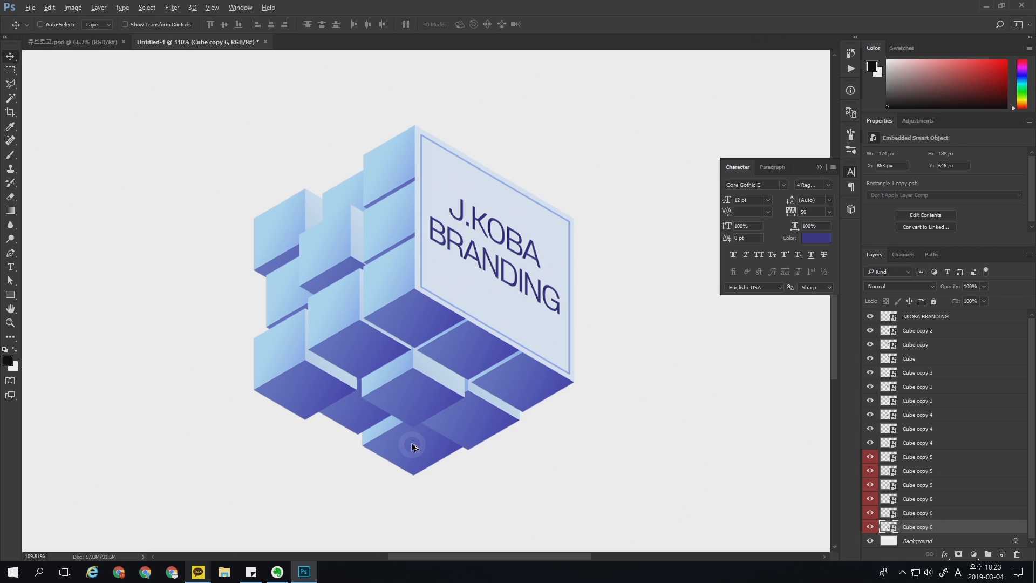
drag(420, 457, 450, 457)
key(ctrl+t)
click(458, 347)
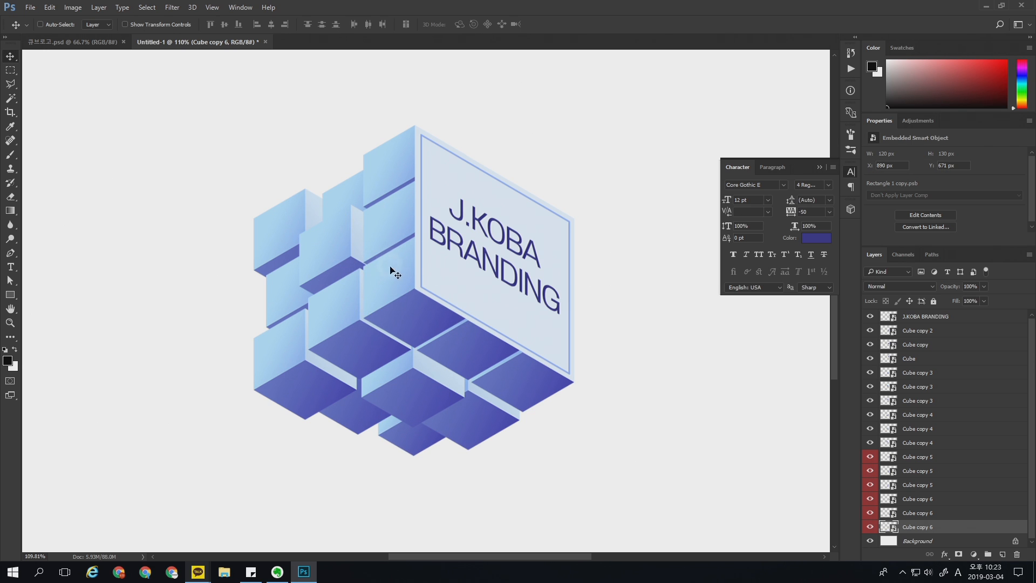
Step: Add a duplicate cube about 90 px wide just above the top corner of the left face
mouse_move(456, 326)
mouse_down()
mouse_move(486, 306)
mouse_move(488, 318)
mouse_move(465, 327)
mouse_up()
key(z)
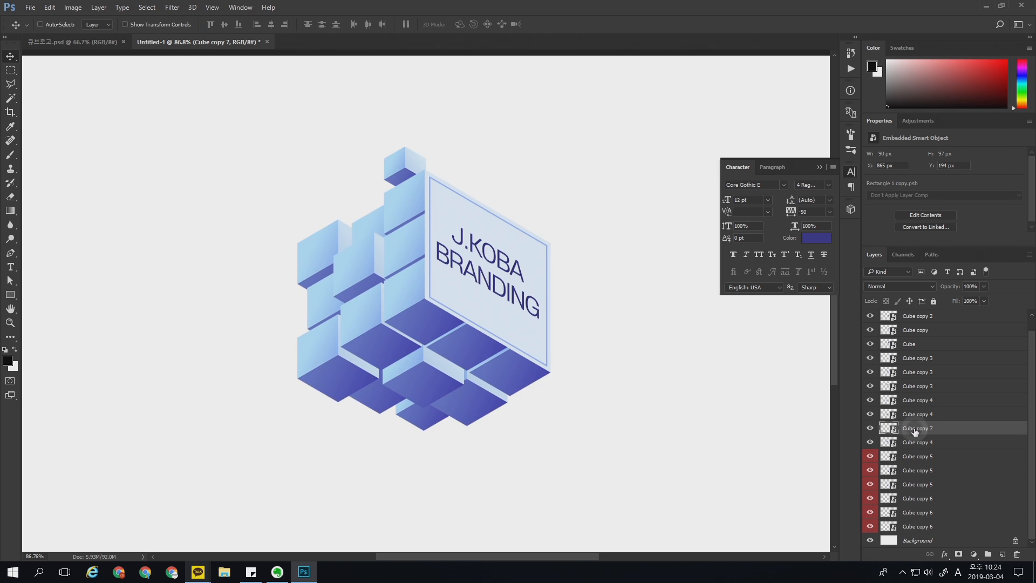
click(870, 429)
click(870, 429)
Step: Place the Cube copy 7 layer directly above the Background and label it Orange
drag(890, 428, 913, 543)
click(961, 527)
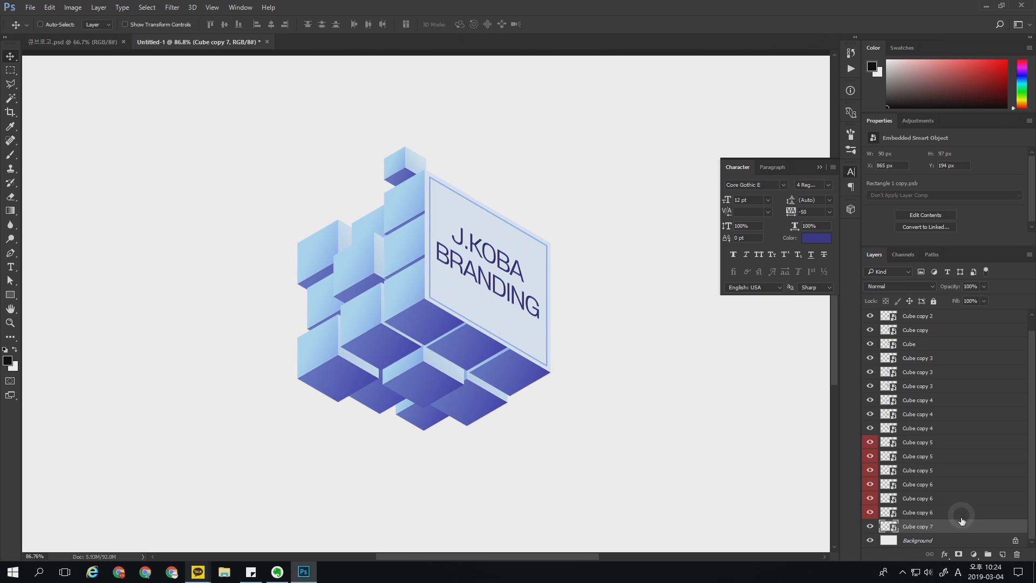
right_click(959, 528)
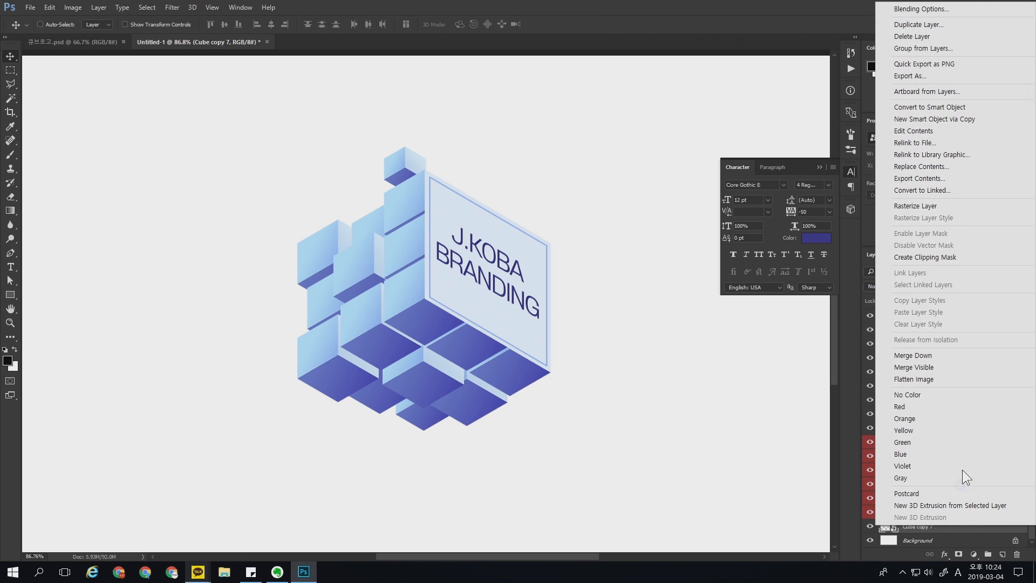
click(917, 420)
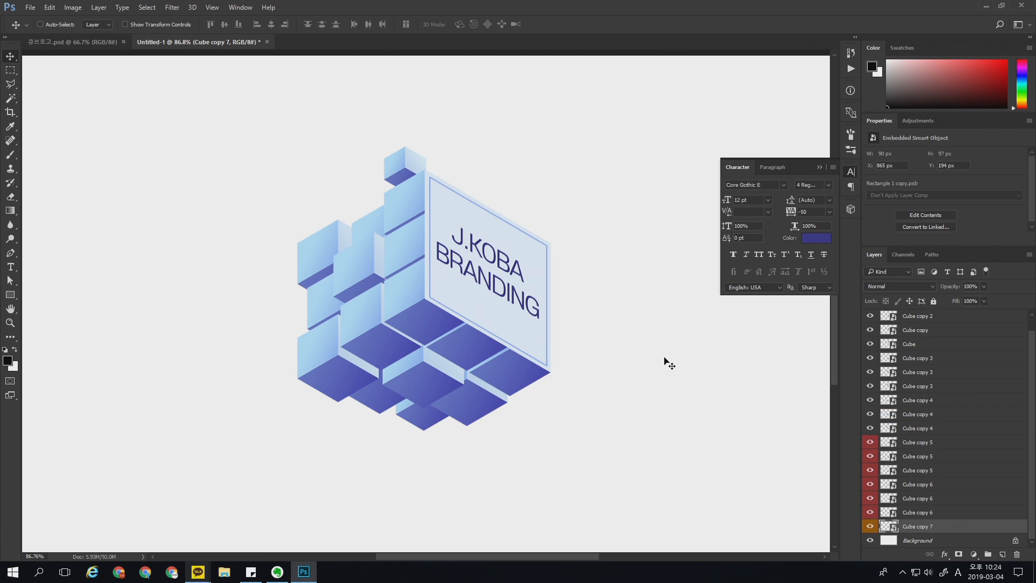
Step: Duplicate the small top cube to the outer left of the logo and scale the copy to about 45 px wide
drag(414, 170, 299, 239)
key(ctrl+t)
key(Return)
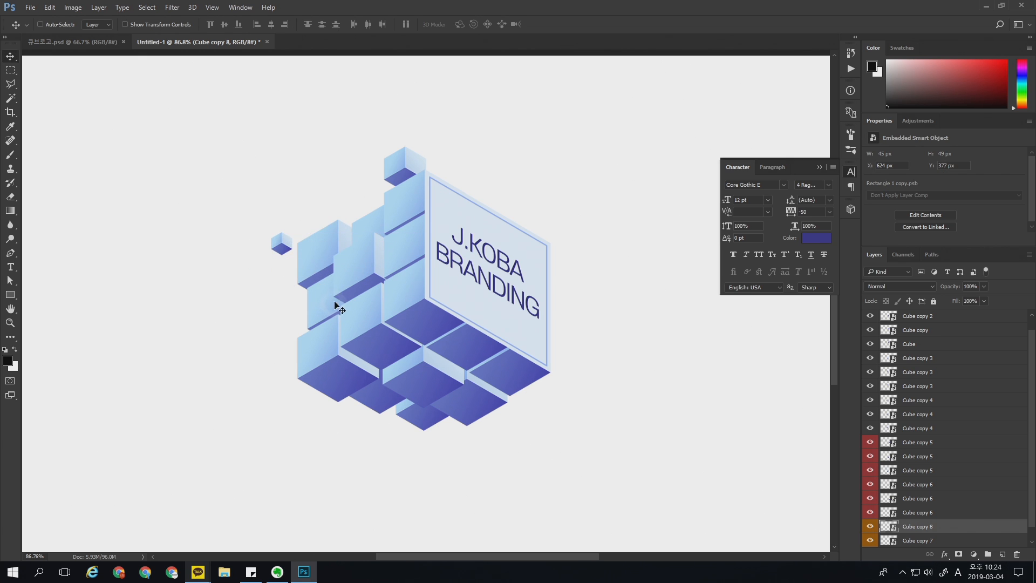
Step: Duplicate the small cube at the logo's top and place the copy beneath the underside
click(929, 540)
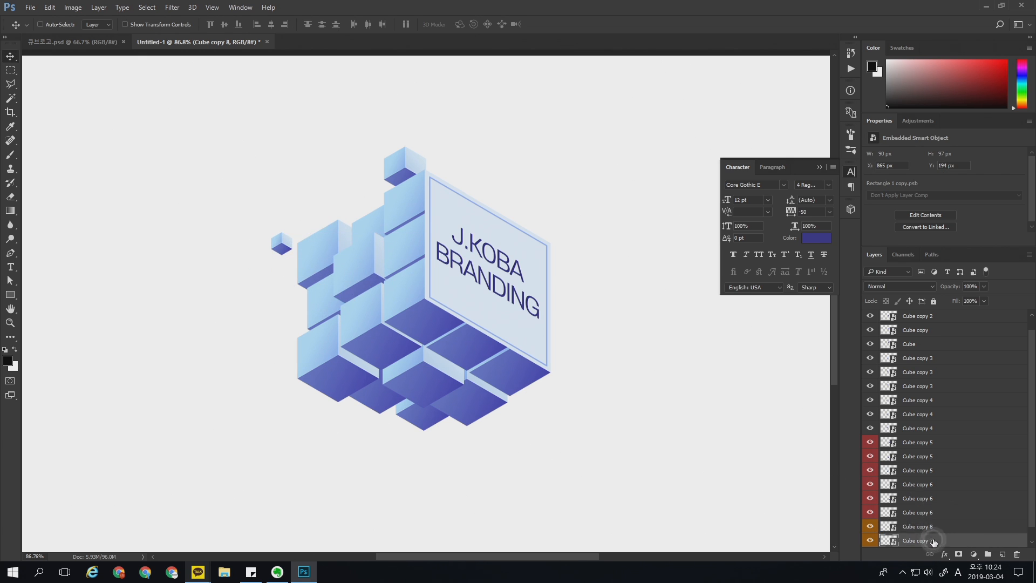
click(870, 540)
click(871, 540)
drag(408, 164, 396, 447)
drag(437, 405, 433, 298)
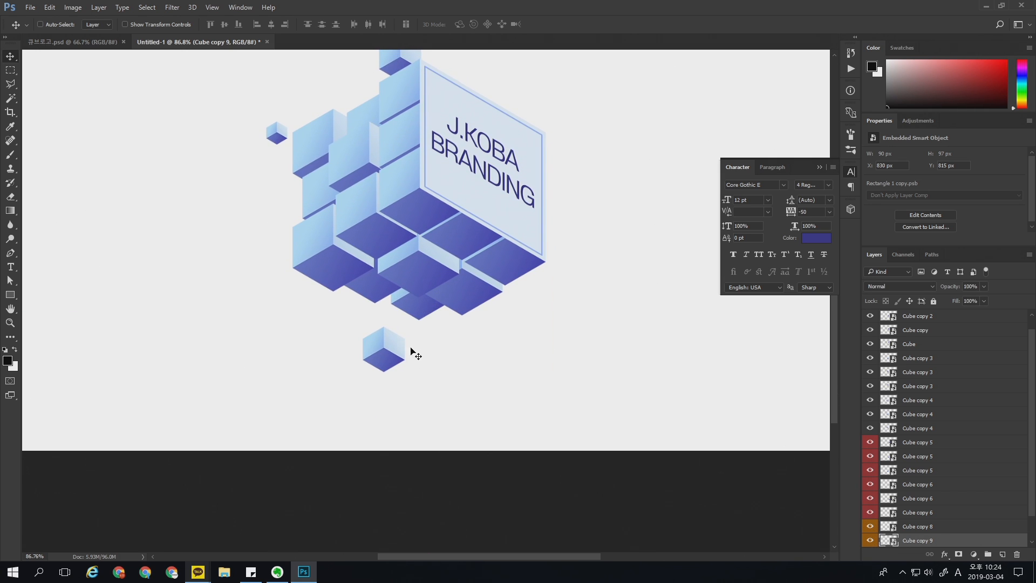
Step: Add two more floating cube copies beneath the logo, a larger one beside the first and one about 42 px wide below
drag(395, 357, 425, 406)
key(ctrl+t)
key(Return)
key(ctrl+t)
key(Return)
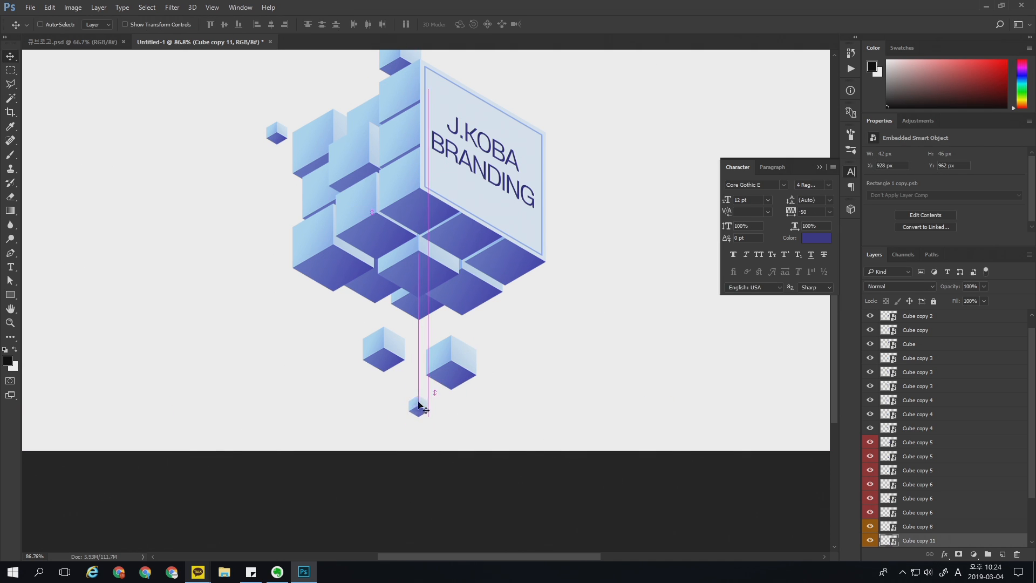
Step: Move the first floating cube beneath the logo closer to the underside, to about X 854, Y 796 px
ctrl+click(390, 358)
drag(395, 356, 406, 347)
drag(451, 293, 447, 345)
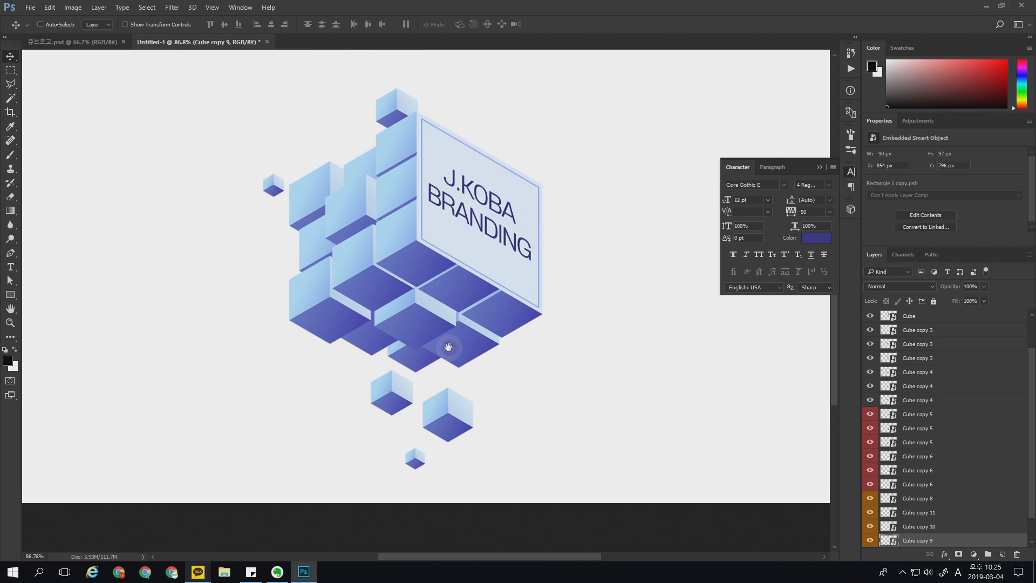
Step: Duplicate the smallest floating cube twice, placing one copy below it and one about 31 px wide beside the text panel
ctrl+click(415, 461)
drag(416, 463, 559, 224)
key(ctrl+t)
key(Return)
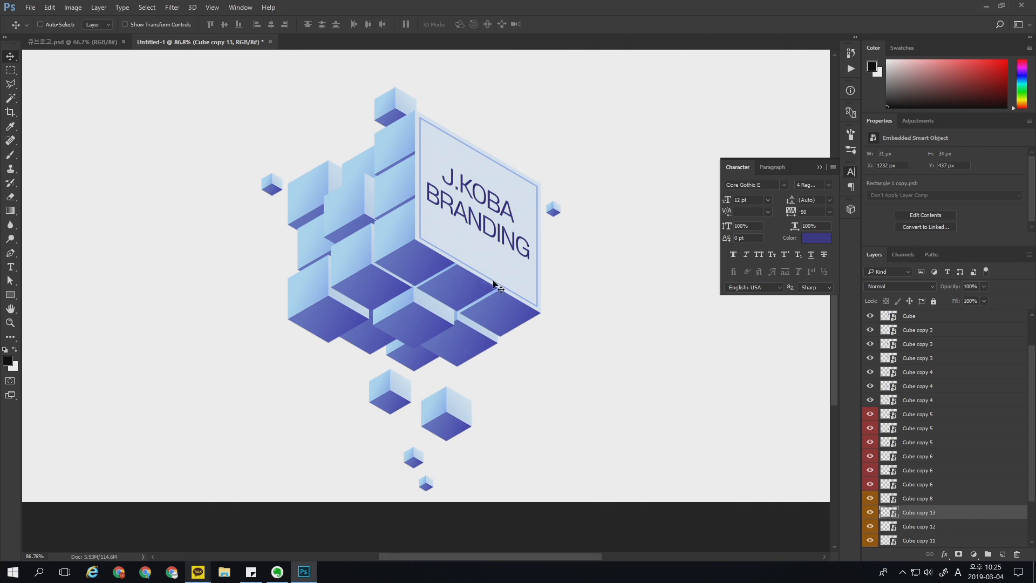
Step: Group all layers from Cube copy 7 up to J.KOBA BRANDING and toggle the group's visibility to check it
key(z)
drag(481, 306, 488, 397)
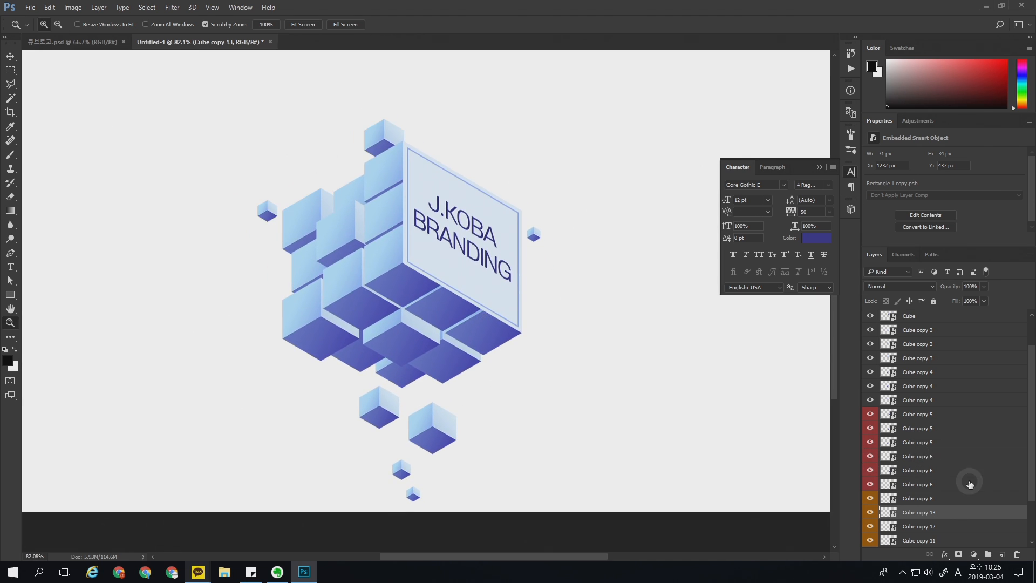
scroll(1032, 488, down, 2)
click(1030, 525)
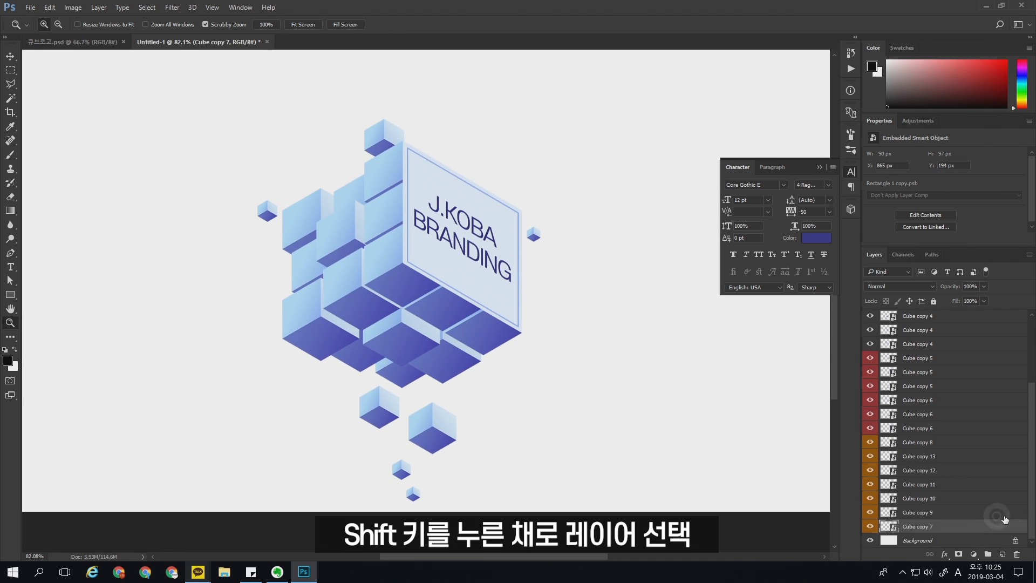
scroll(971, 421, up, 5)
shift+click(934, 318)
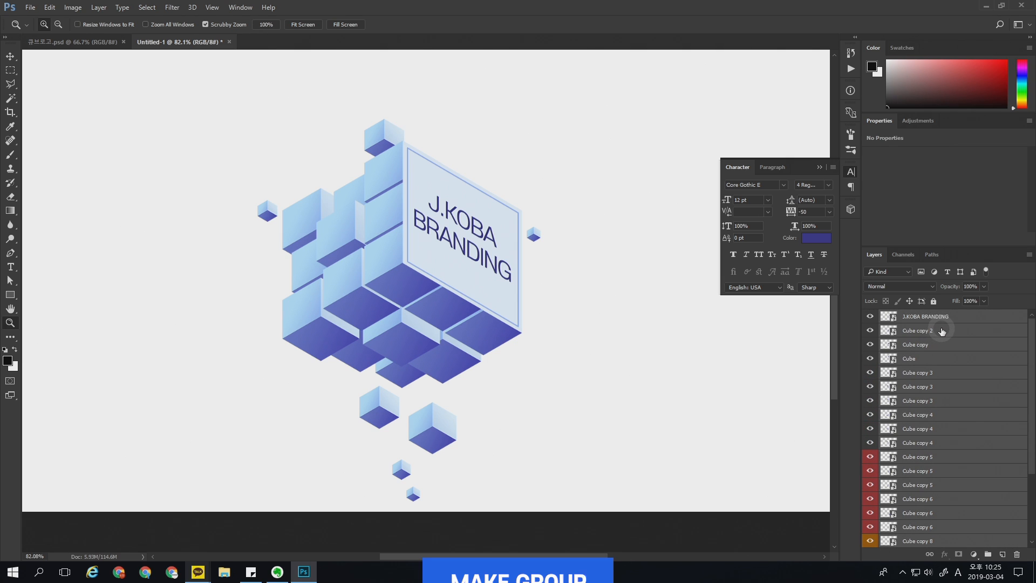
key(ctrl+g)
click(870, 316)
click(870, 316)
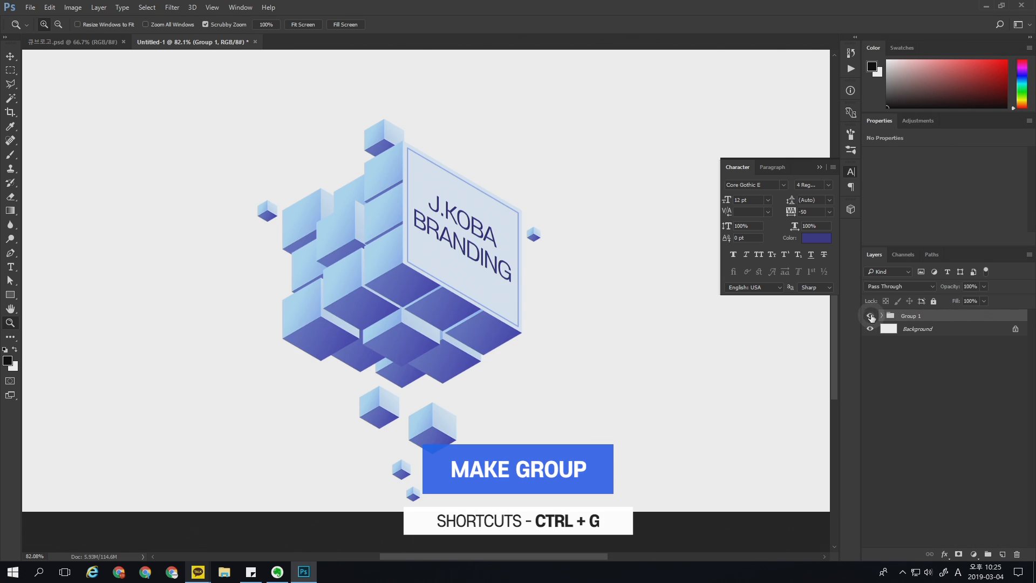
double_click(869, 316)
Step: Rename the new layer group as Logo and move the grouped artwork slightly upward on the canvas
double_click(912, 317)
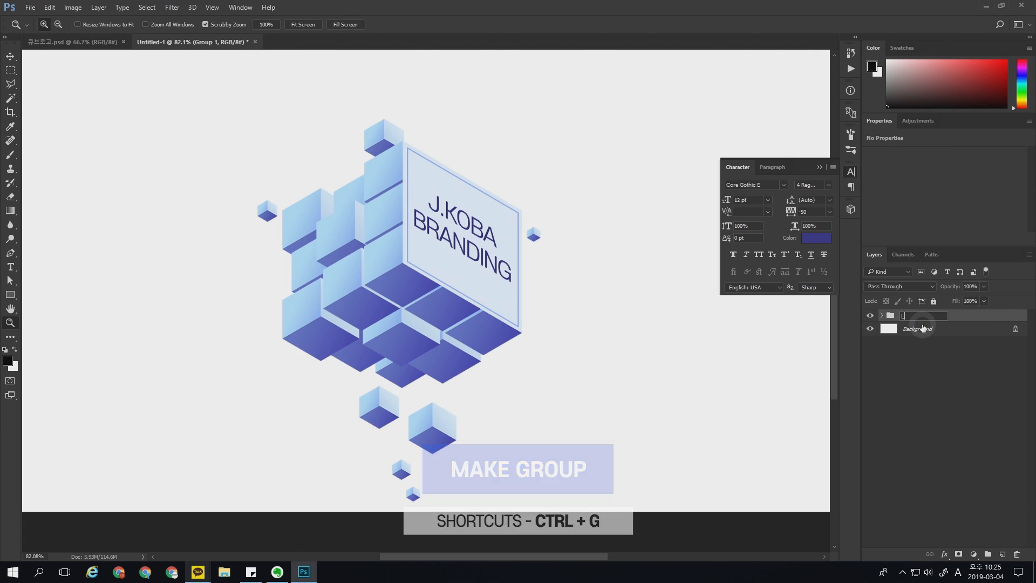
text(Logo)
key(Return)
key(ctrl+0)
click(10, 56)
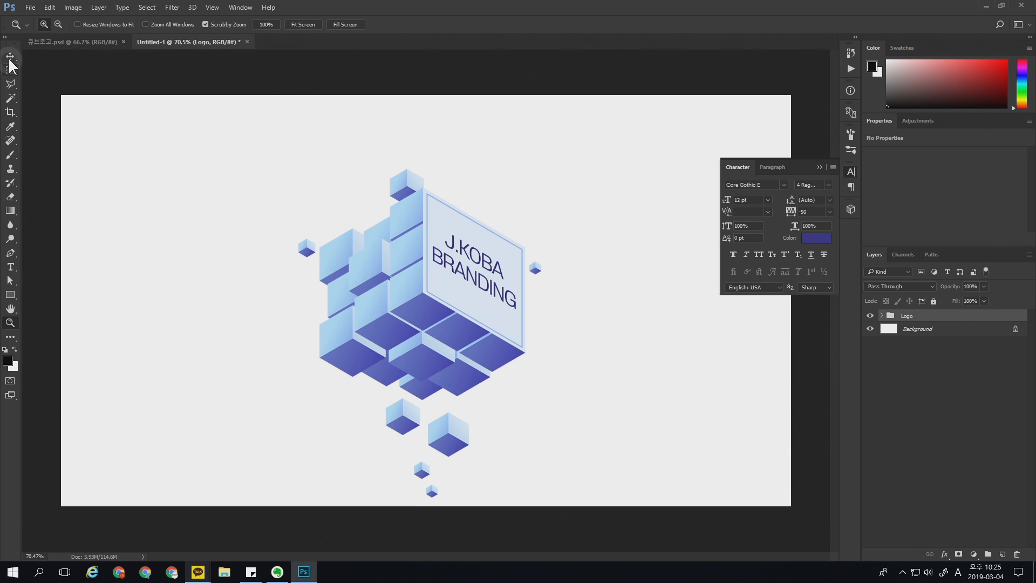
drag(448, 305, 455, 282)
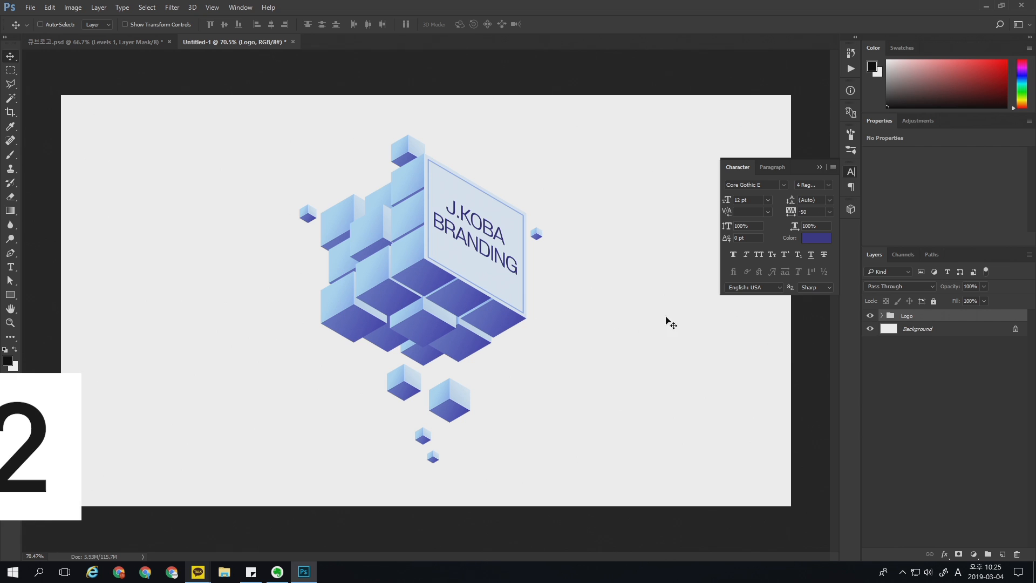
key(ctrl)
key(ctrl+2)
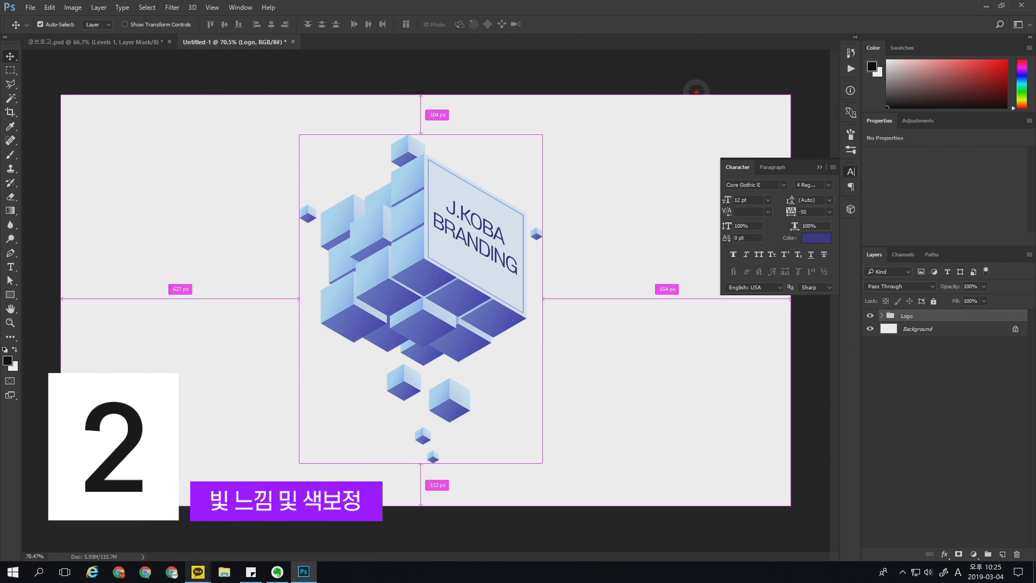
drag(703, 80, 613, 139)
drag(584, 173, 604, 175)
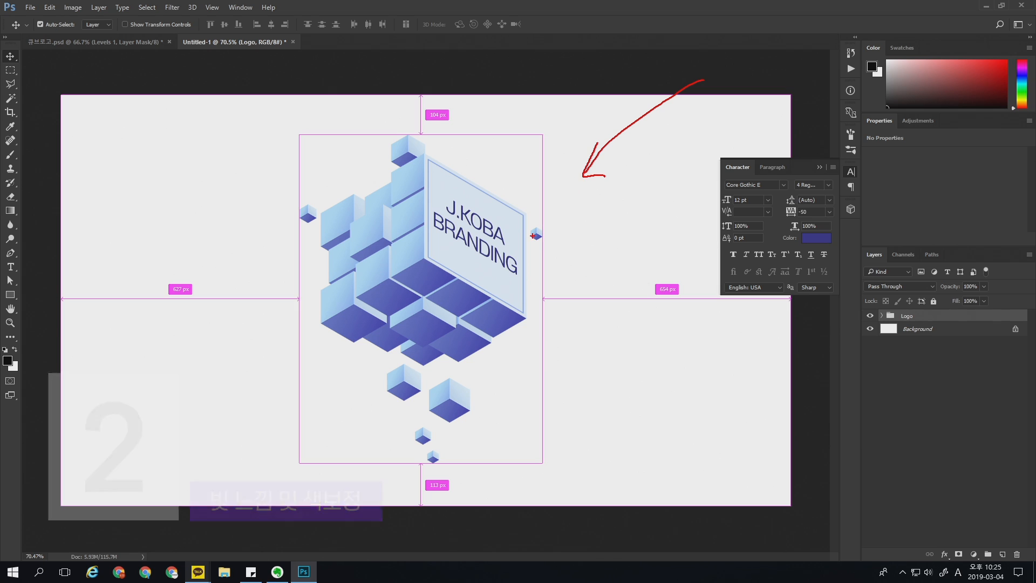
drag(515, 345, 343, 351)
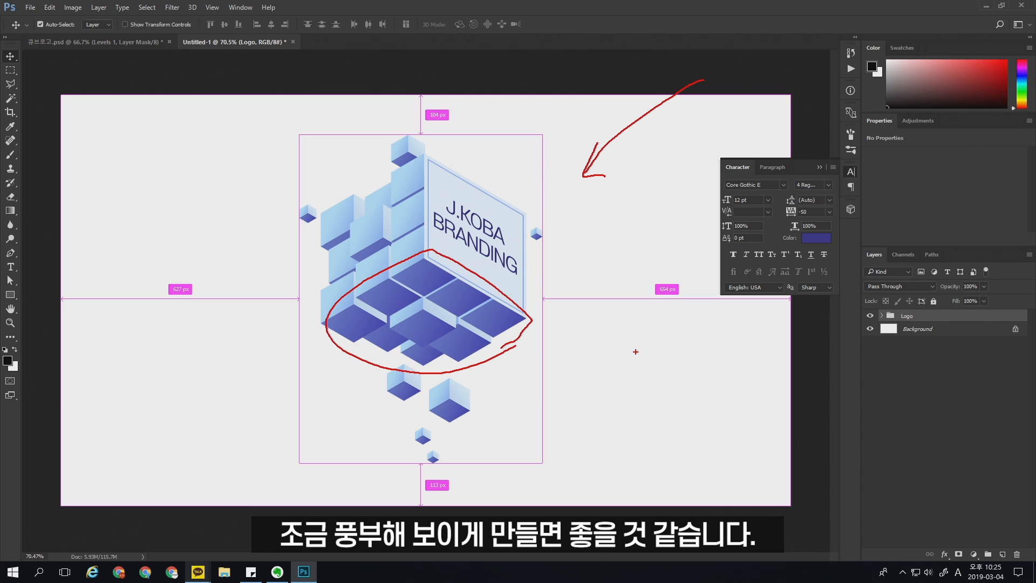
key(Escape)
Step: Add a Levels adjustment layer above the Logo group
click(958, 410)
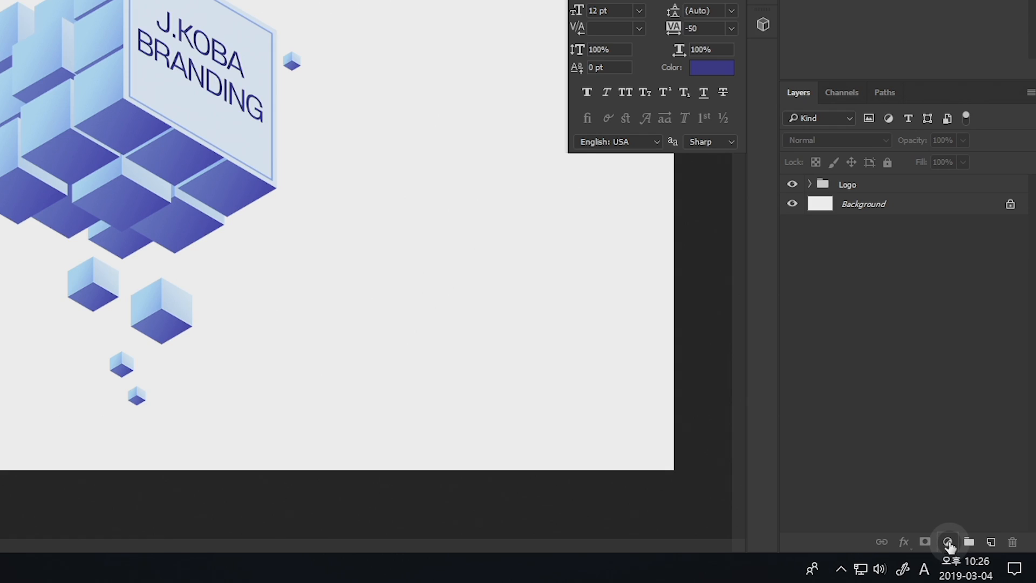
click(949, 542)
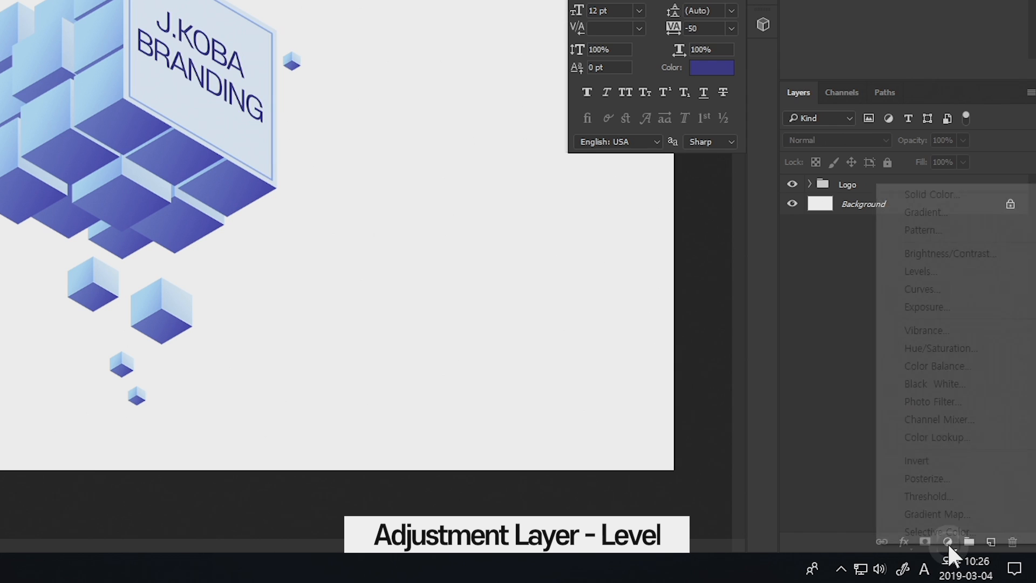
click(925, 272)
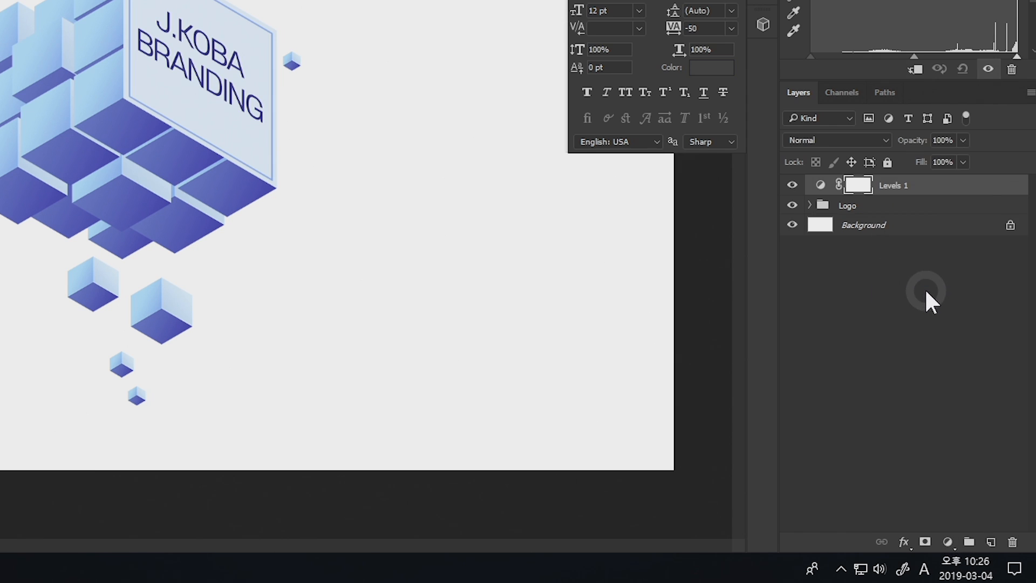
Step: Add a gradient fill layer above the Levels layer using the yellow, violet, orange and blue preset
click(947, 542)
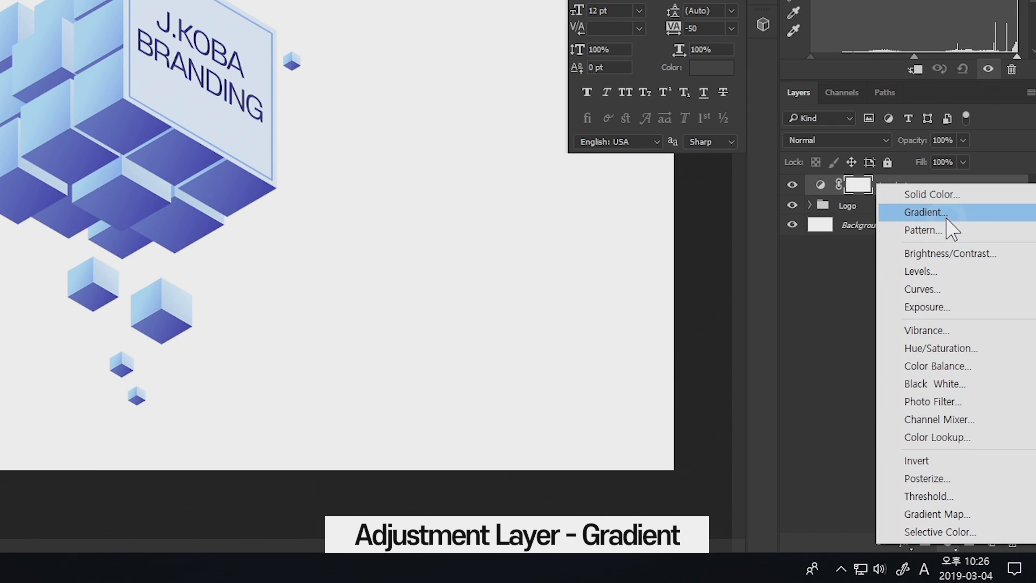
click(947, 211)
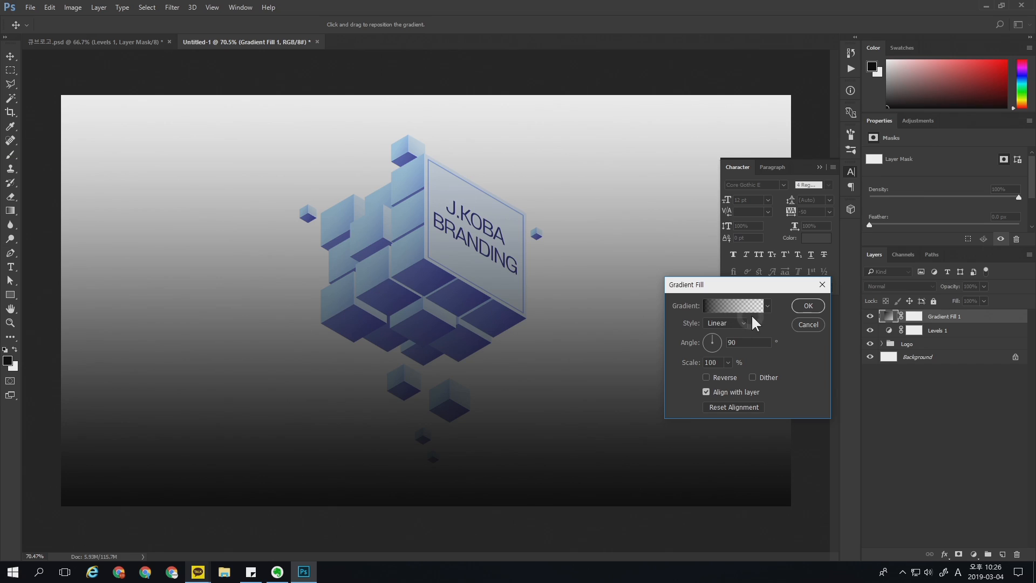
drag(717, 283, 652, 247)
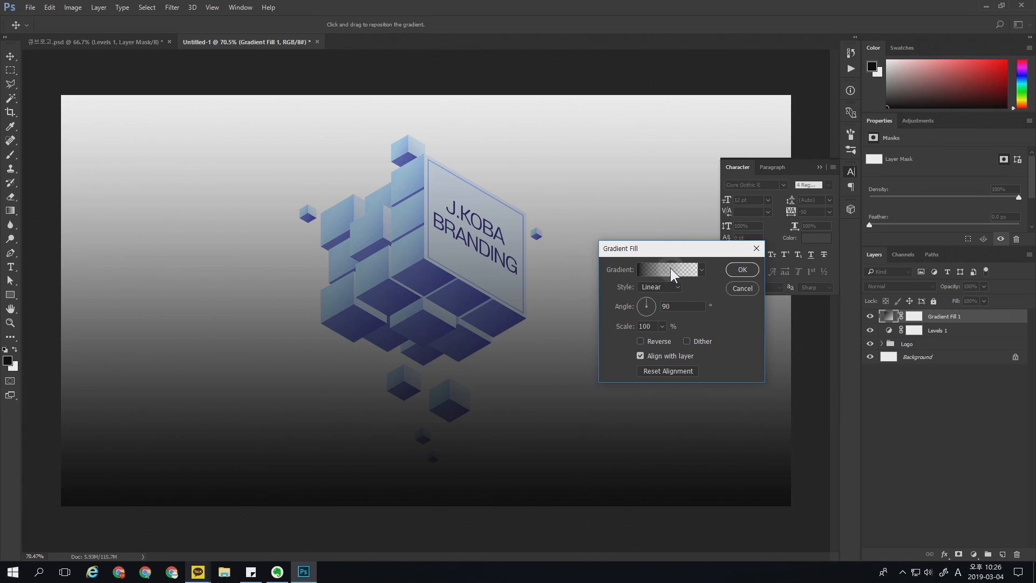
click(670, 268)
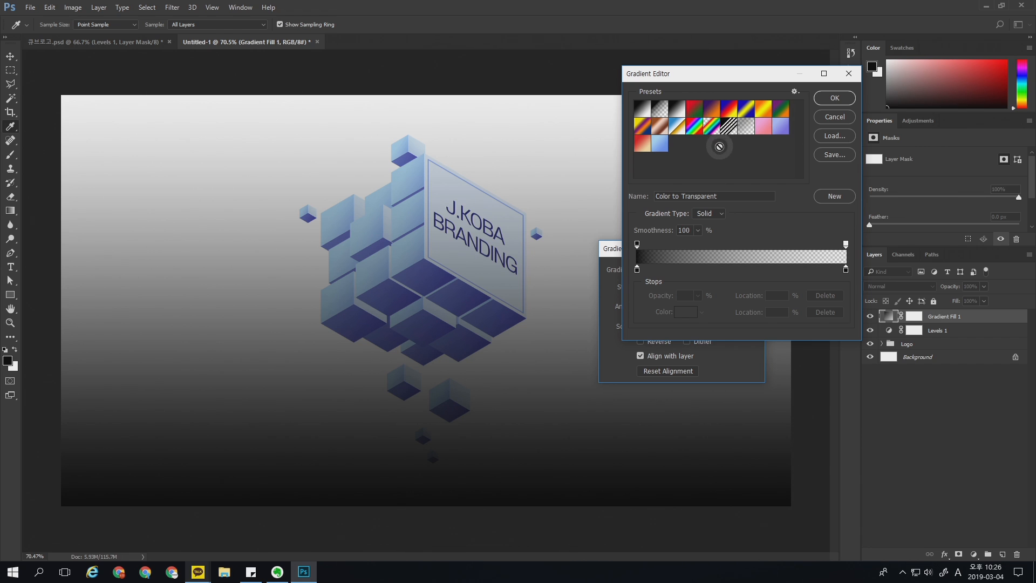
click(649, 142)
click(835, 98)
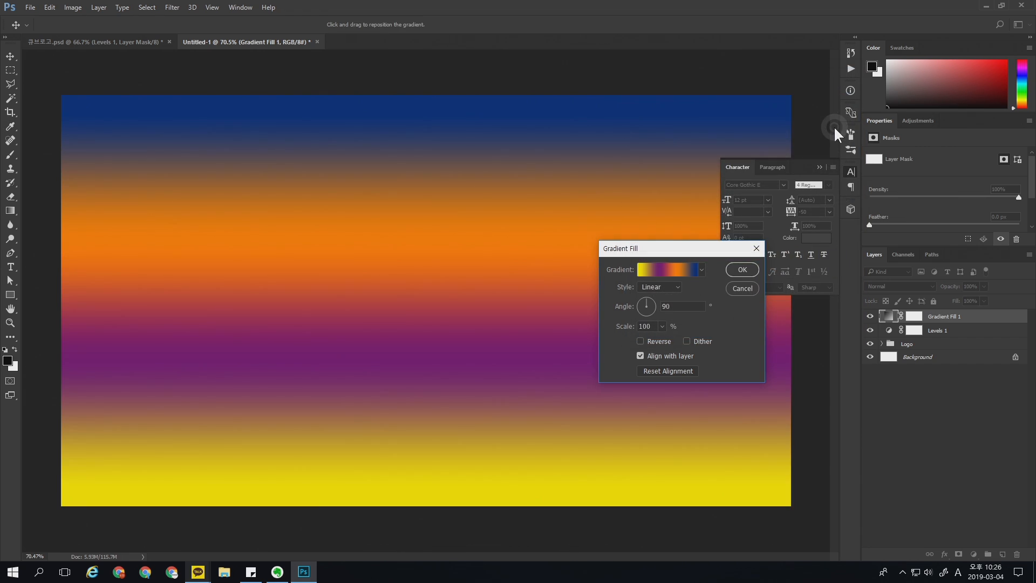
click(742, 271)
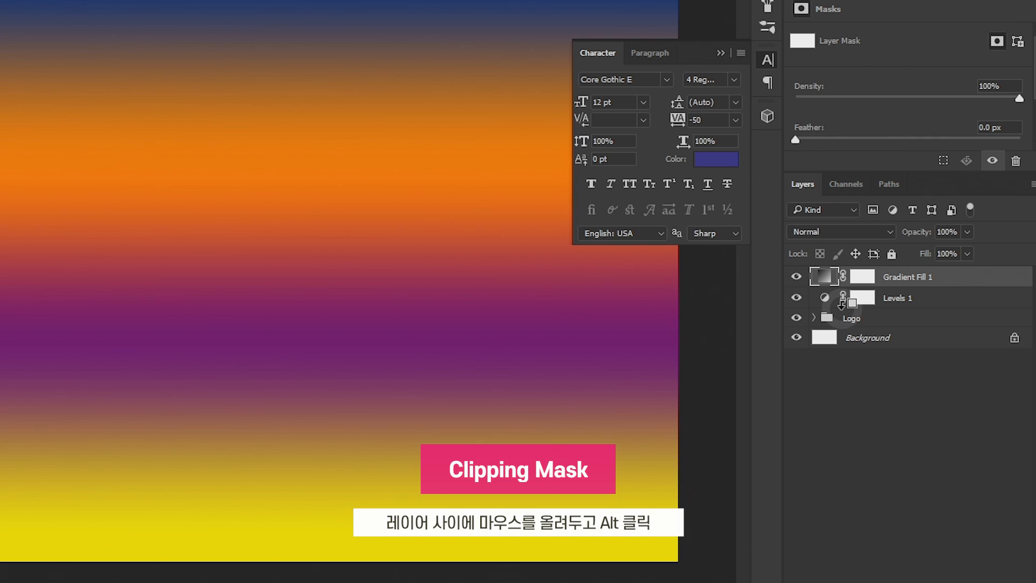
Step: Clip the Levels and gradient fill layers to the Logo group and check the gradient layer's visibility
alt+click(842, 304)
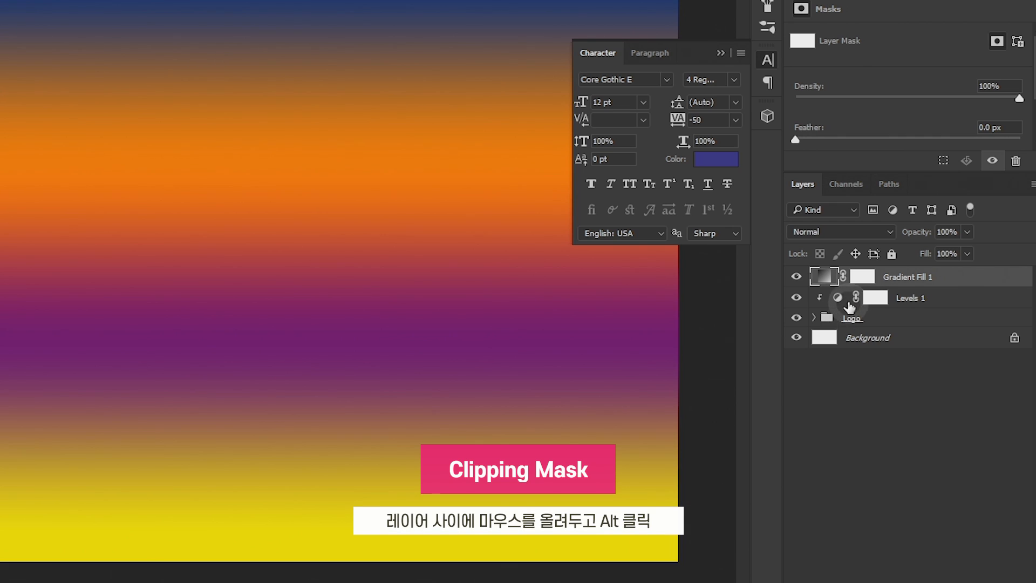
alt+click(843, 283)
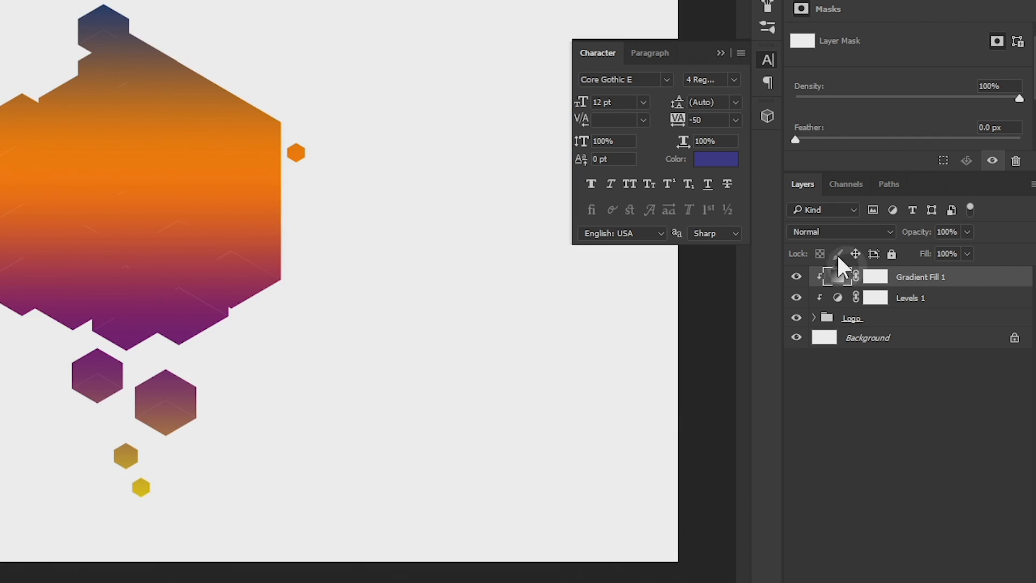
click(797, 277)
click(796, 277)
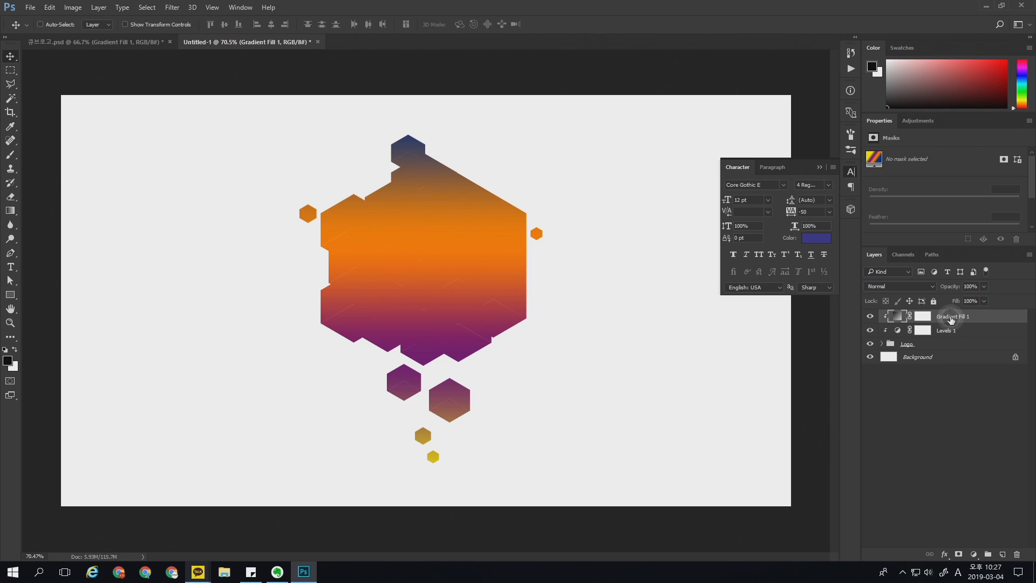
Step: Set the gradient fill layer's blend mode to Soft Light and toggle its visibility to compare the colors
click(906, 286)
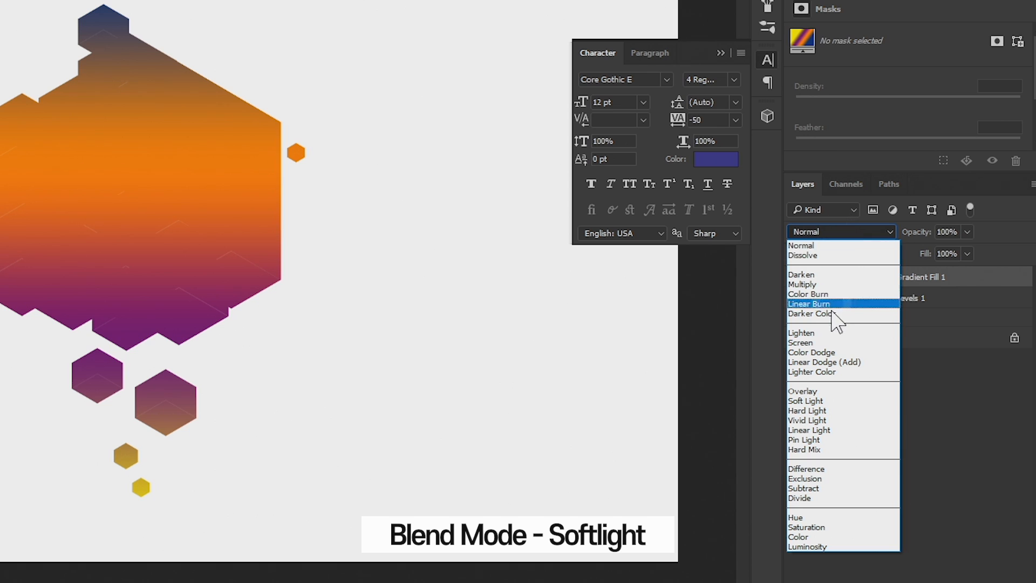
click(812, 399)
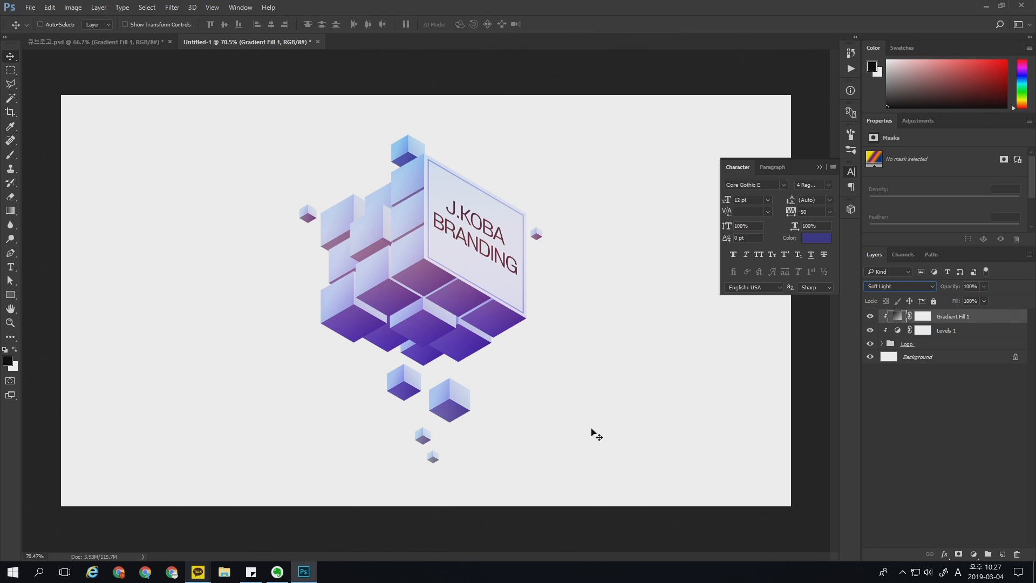
click(870, 316)
click(870, 317)
click(869, 316)
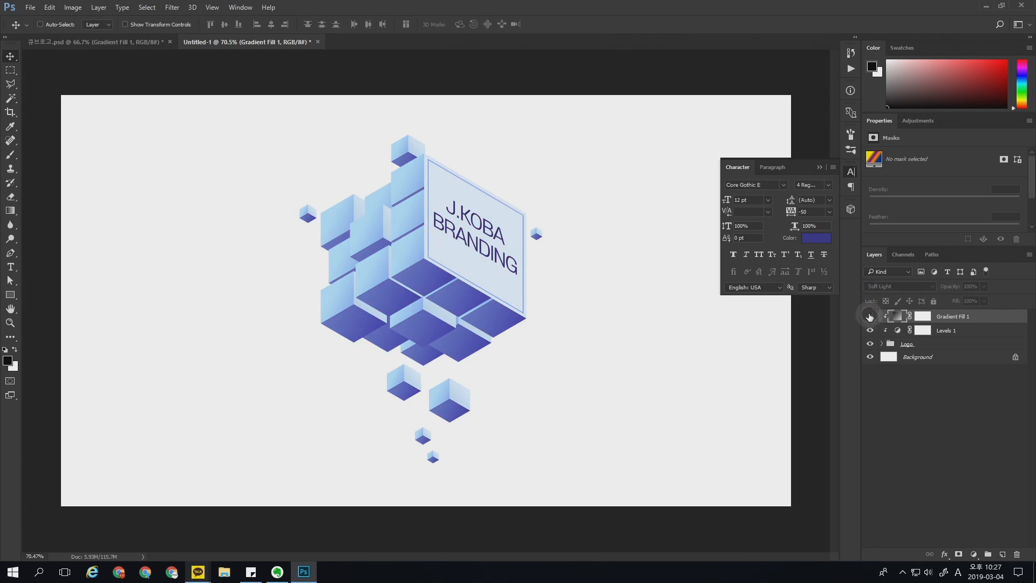
click(870, 316)
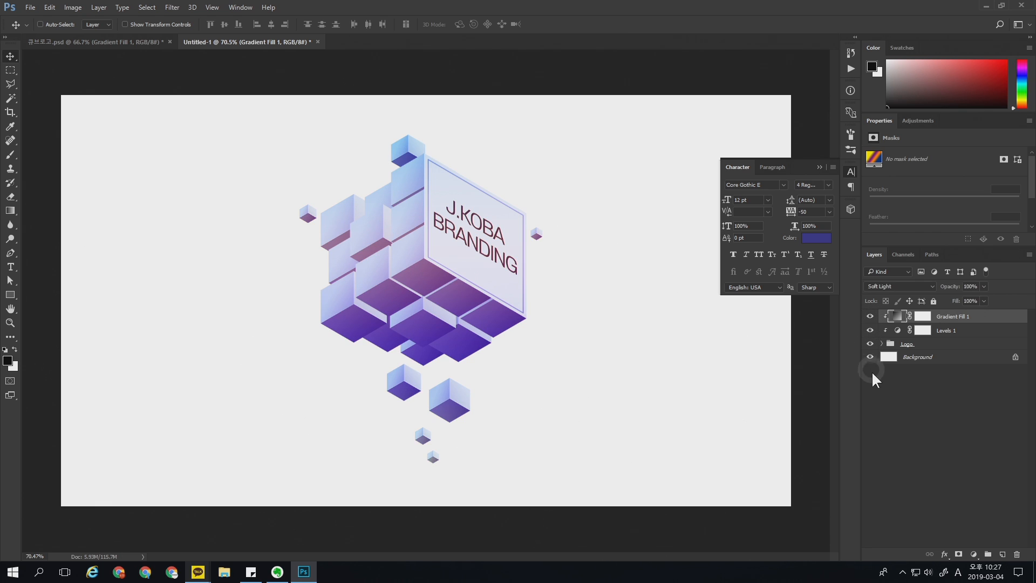
Step: Darken the logo by setting the Levels layer's white output level to 197
click(926, 332)
click(897, 330)
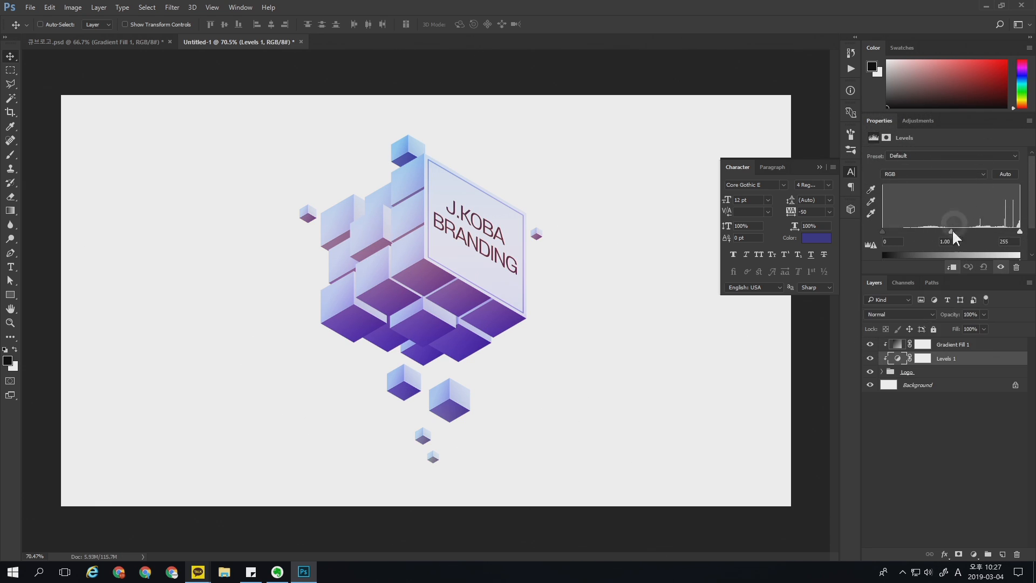
drag(953, 275, 950, 298)
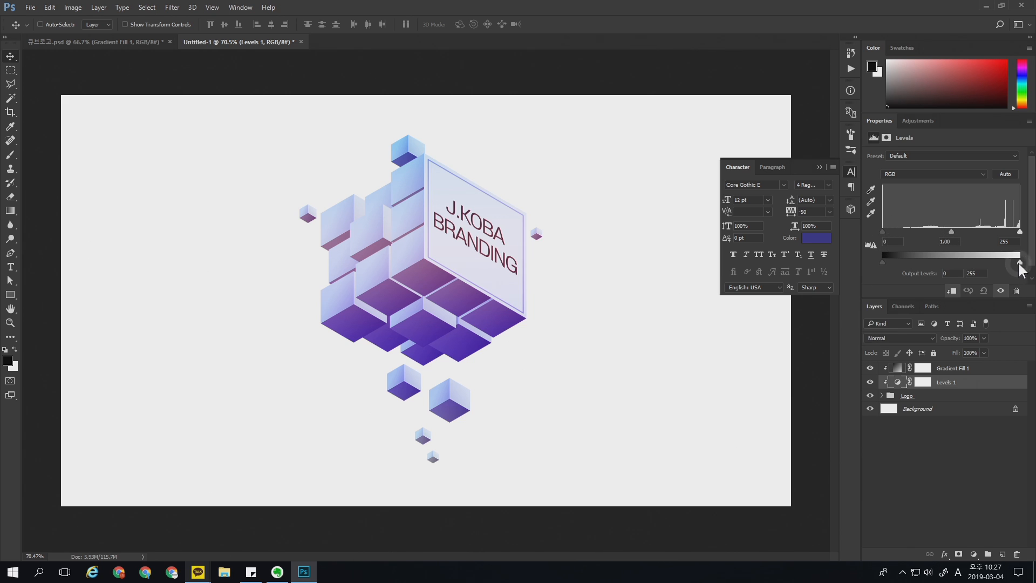
drag(1019, 262, 988, 262)
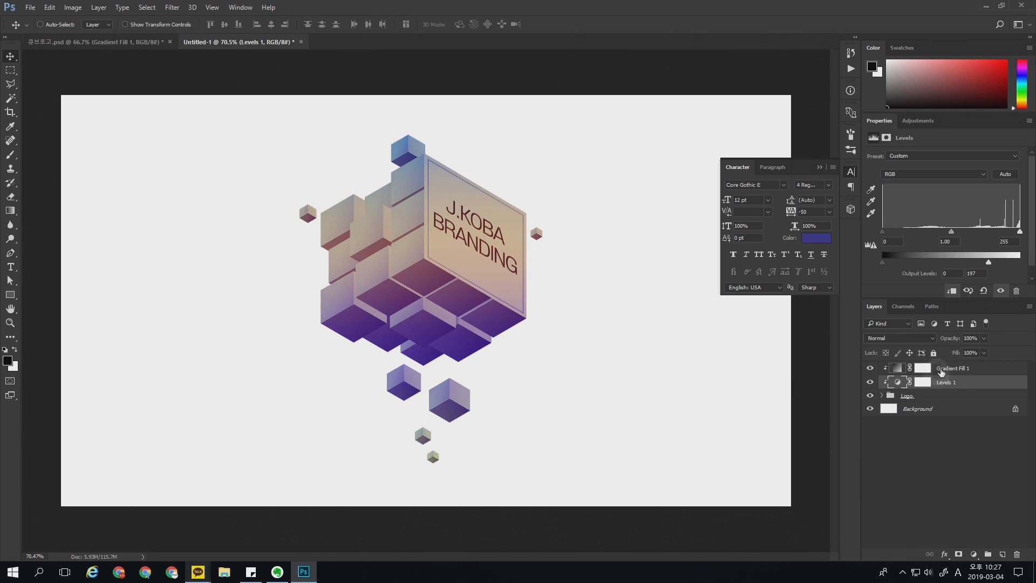
Step: Reorder the Levels layer above the gradient fill layer and toggle its visibility to compare the darkening
drag(941, 372, 941, 388)
click(943, 369)
click(870, 370)
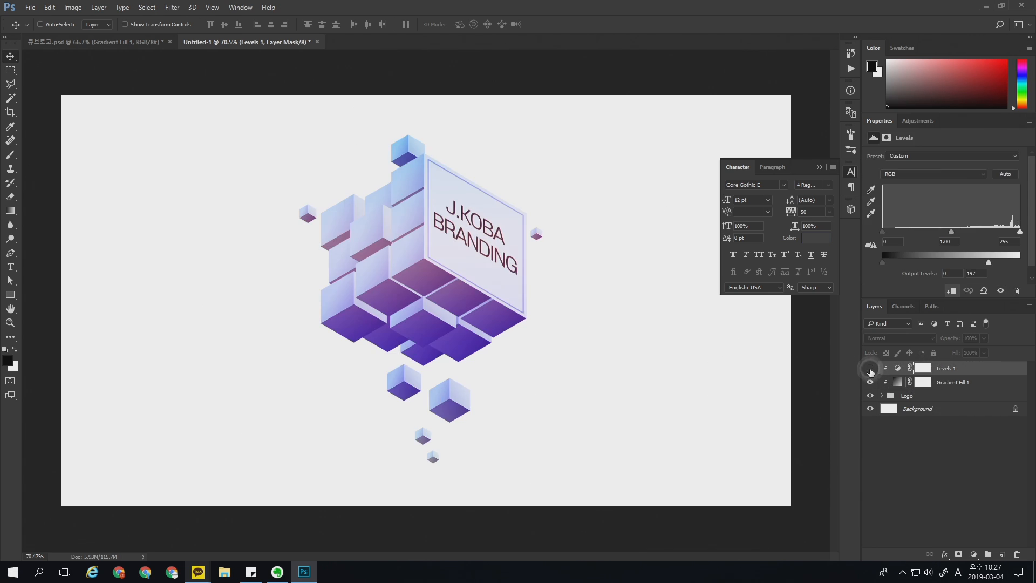
click(870, 369)
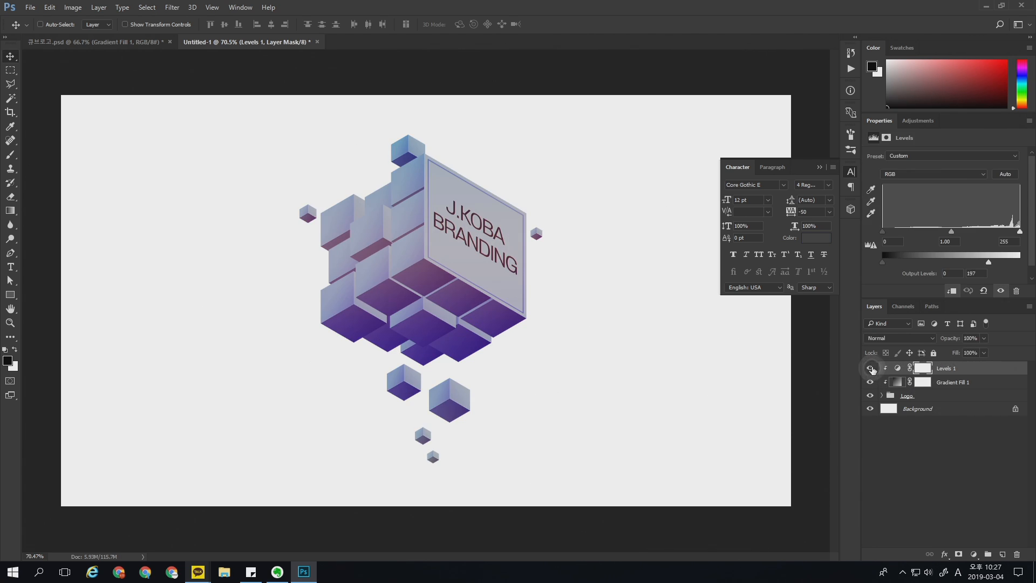
Step: Set the Levels layer's white output level to 191
click(955, 378)
click(953, 368)
drag(997, 256, 985, 259)
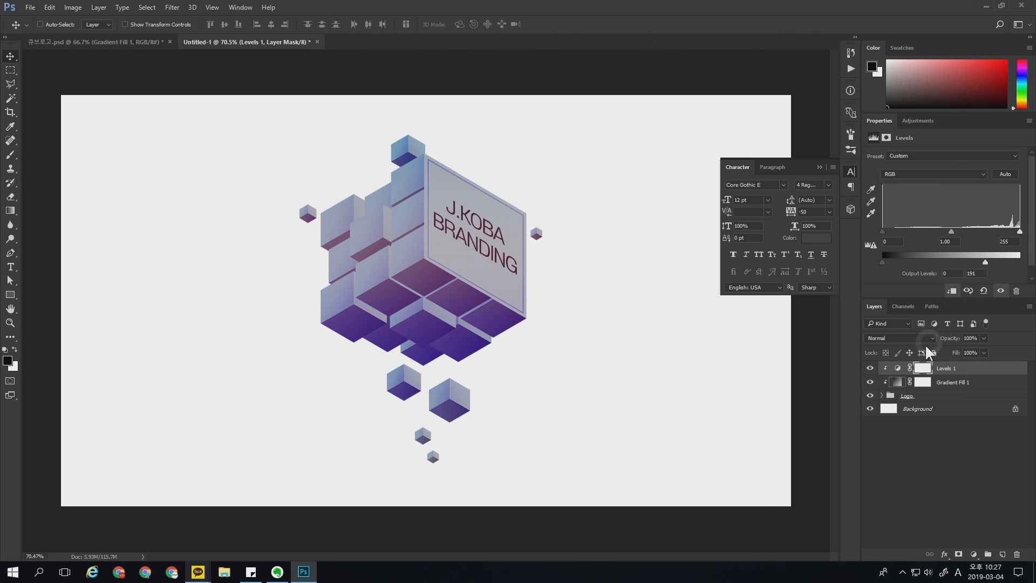
Step: Target the Levels layer's mask and set up a soft round black brush with 0% hardness, enlarged to 600 px
click(920, 369)
key(b)
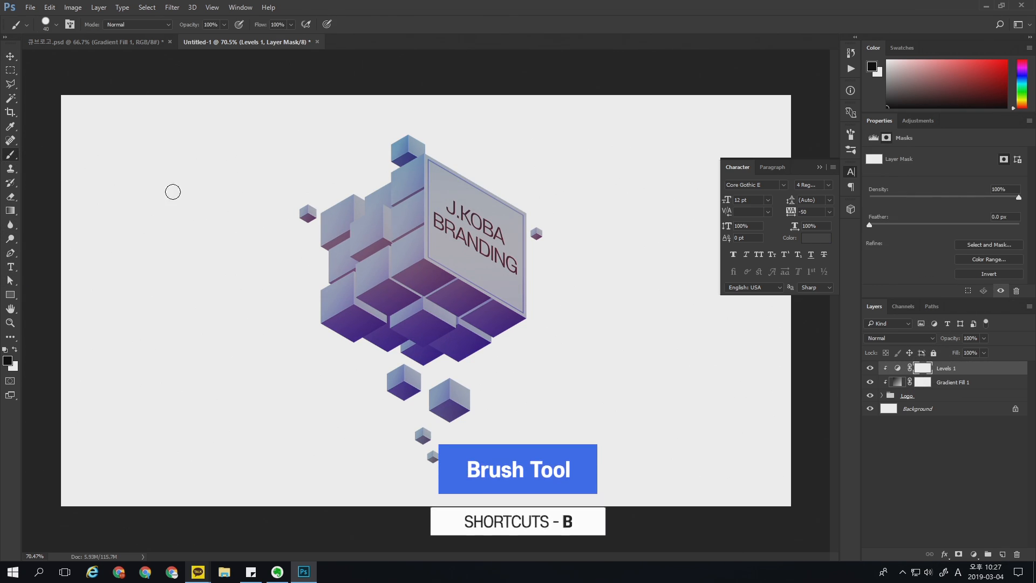
right_click(174, 191)
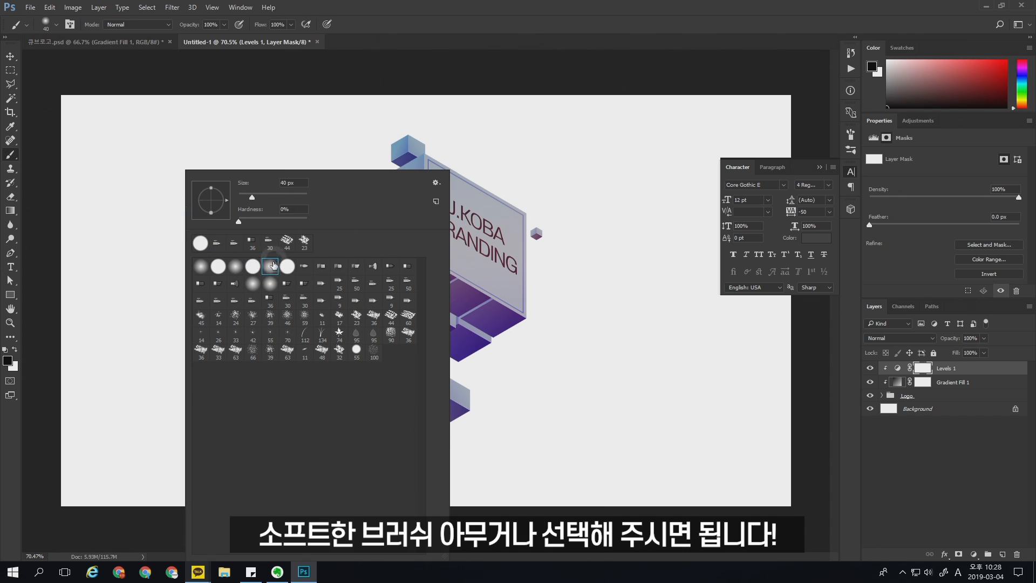
click(161, 347)
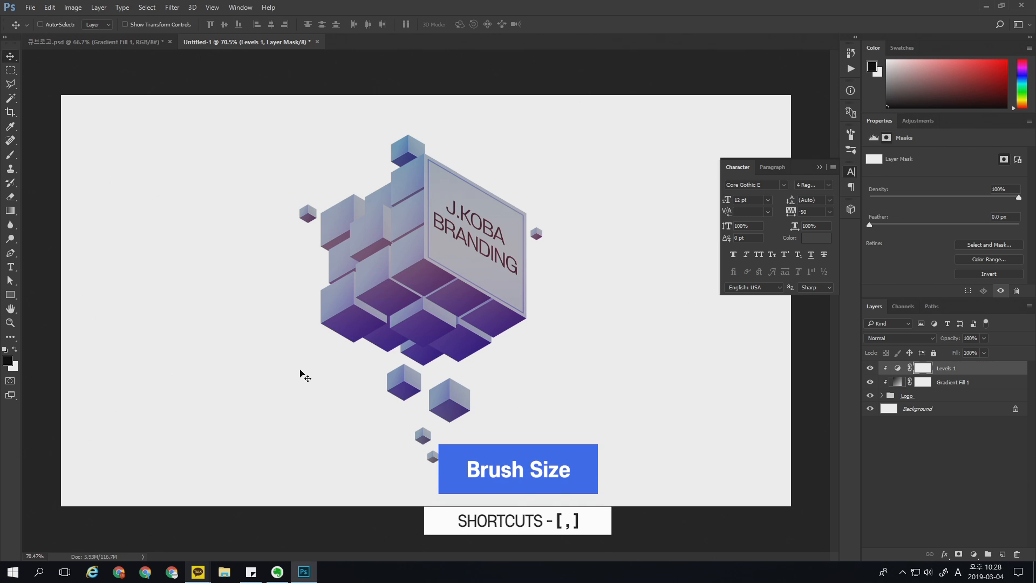
key(bracketright)
key(bracketright)
key(bracketright)
key(bracketright)
key(bracketright)
key(bracketright)
key(bracketright)
key(bracketright)
key(bracketright)
key(bracketright)
key(bracketright)
key(bracketright)
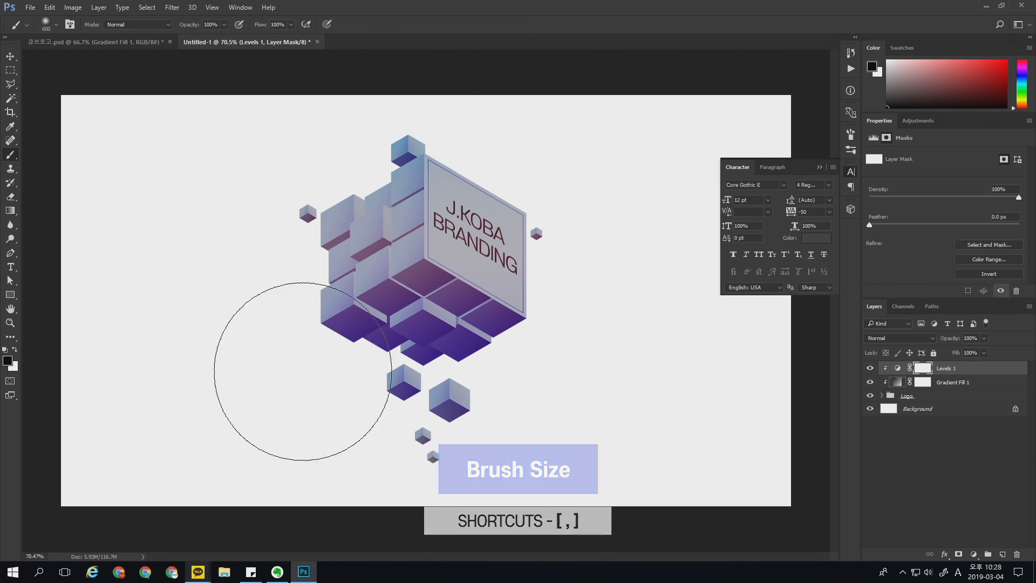
click(7, 361)
key(Escape)
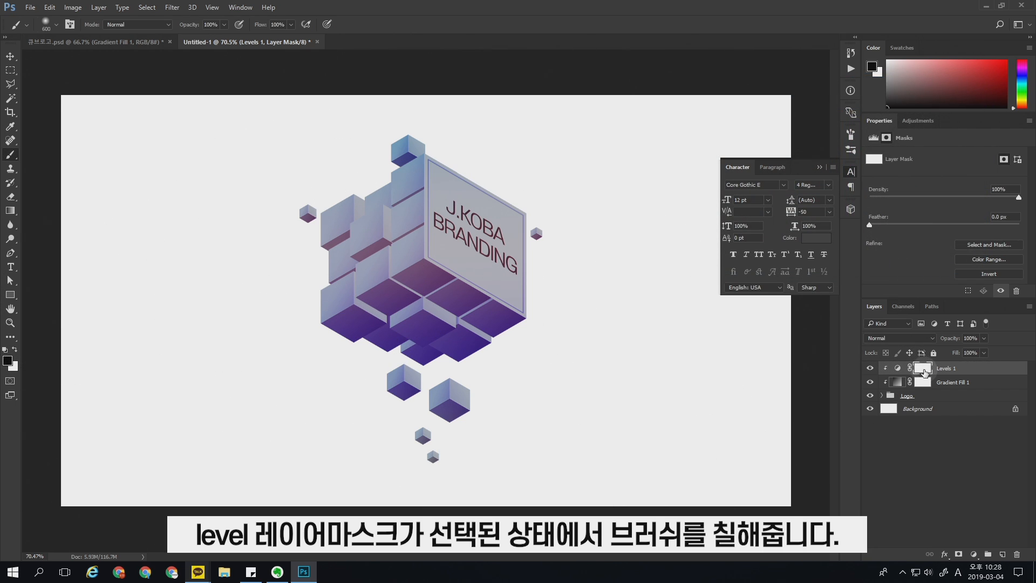
Step: Paint black on the Levels mask over the cube's upper blocks and text panel, reducing the soft brush from 600 to 200 px
mouse_move(458, 178)
mouse_down()
mouse_move(342, 176)
mouse_move(322, 200)
mouse_up()
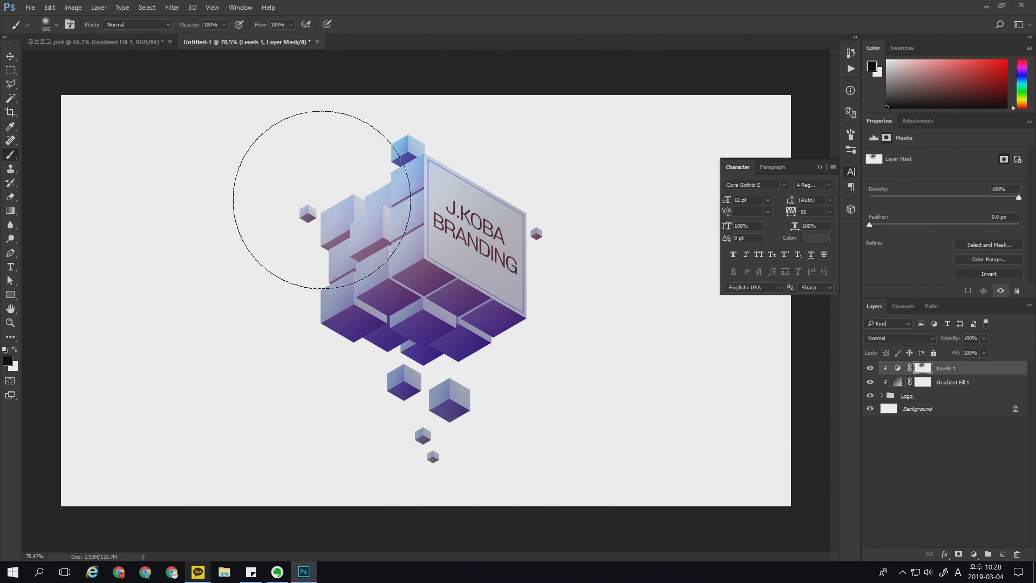
drag(430, 168, 464, 175)
key(bracketleft)
key(bracketleft)
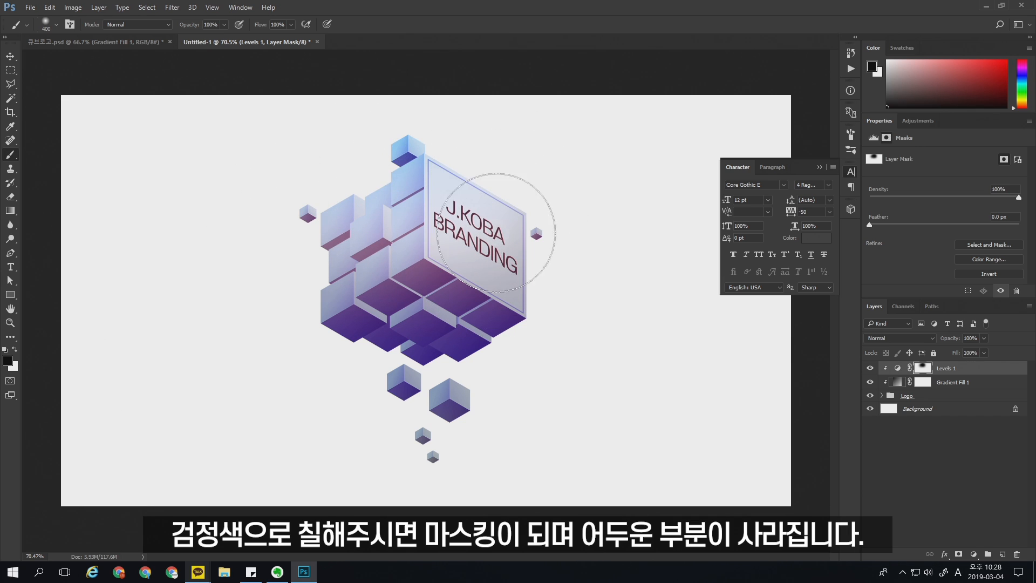
key(bracketleft)
key(bracketleft)
key(bracketleft)
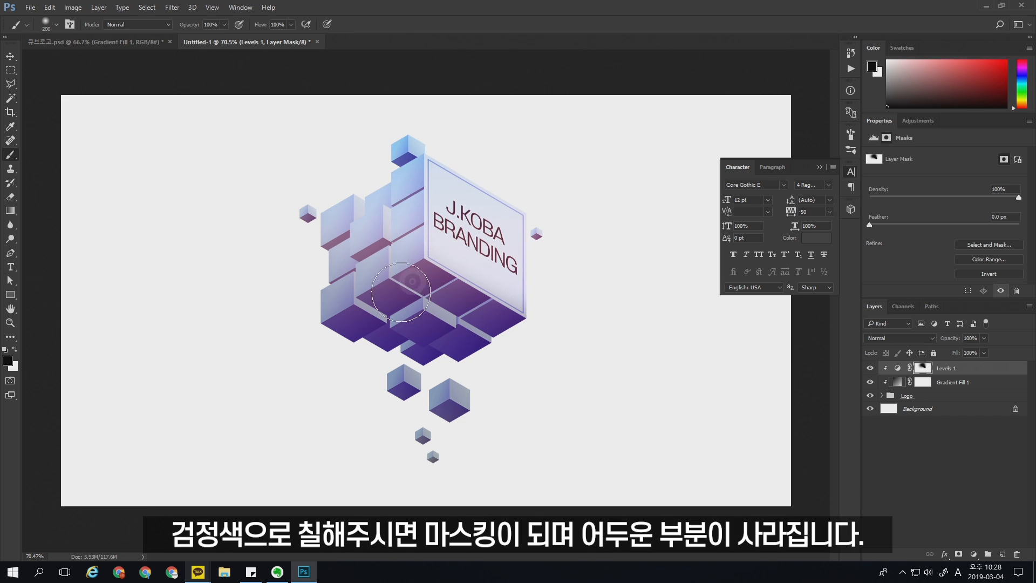
mouse_move(400, 292)
mouse_down()
mouse_move(410, 245)
mouse_move(375, 237)
mouse_move(302, 287)
mouse_move(326, 275)
mouse_move(332, 208)
mouse_move(293, 222)
mouse_up()
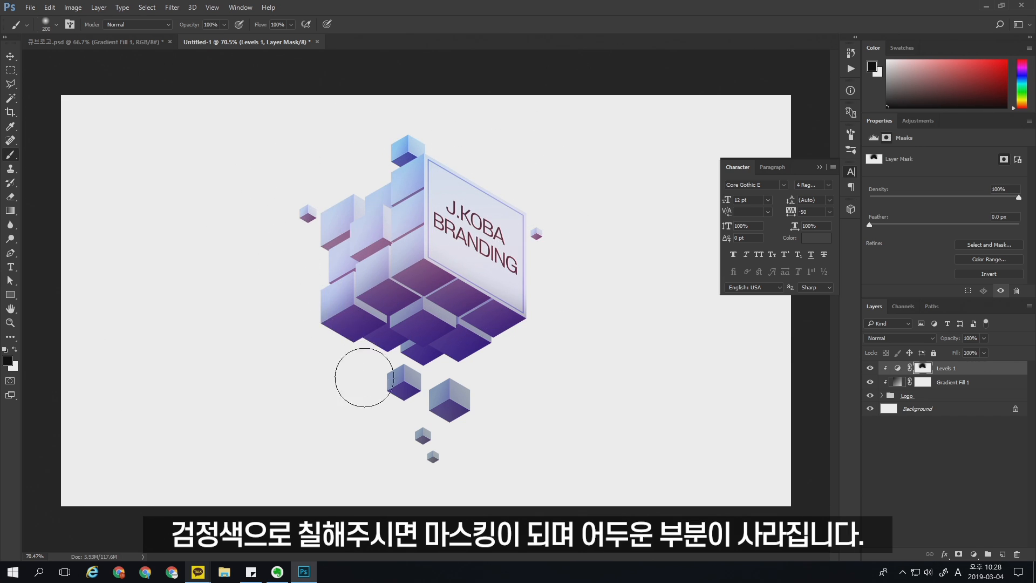
Step: Brush black on the Levels mask over the small cubes below the logo at 400 px, undo the last stroke, and shrink the brush
key(bracketright)
key(bracketright)
mouse_move(366, 386)
mouse_down()
mouse_move(436, 428)
mouse_move(397, 431)
mouse_move(442, 433)
mouse_move(411, 424)
mouse_move(432, 439)
mouse_move(418, 423)
mouse_move(389, 425)
mouse_up()
key(ctrl+z)
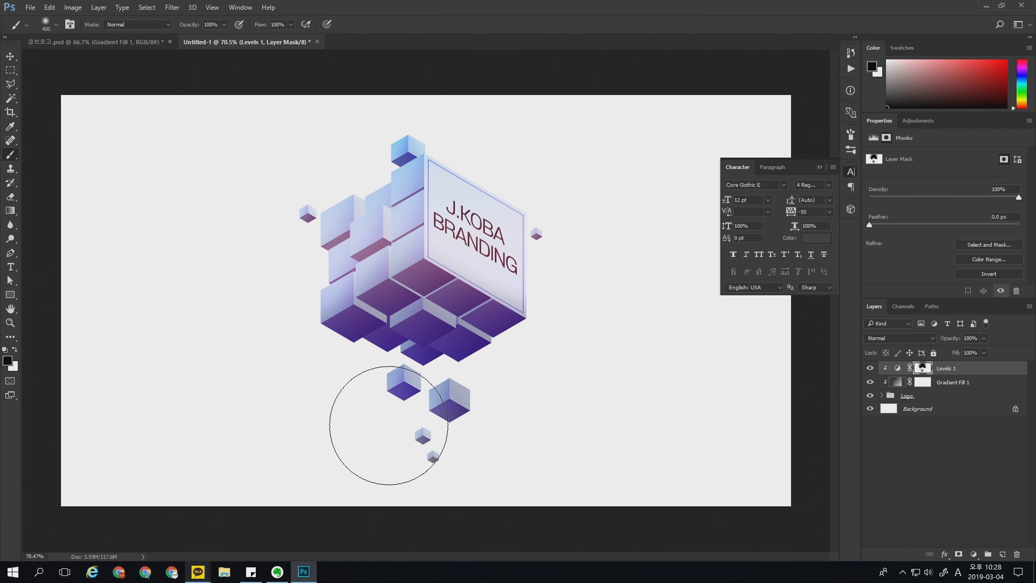
key(bracketleft)
key(bracketleft)
key(bracketleft)
key(bracketleft)
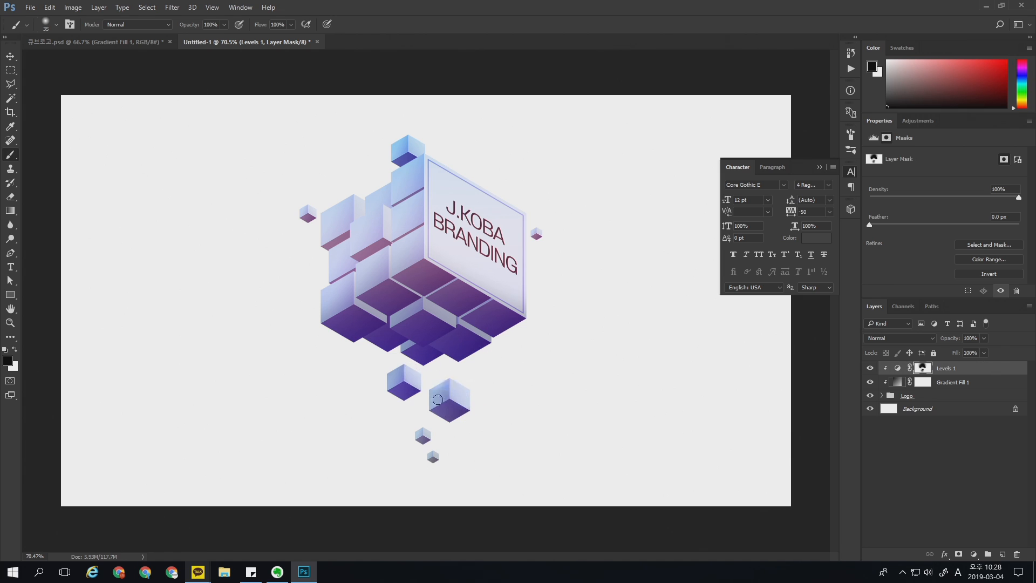
Step: Toggle the Levels layer's visibility to compare the logo with and without the masked darkening
click(870, 367)
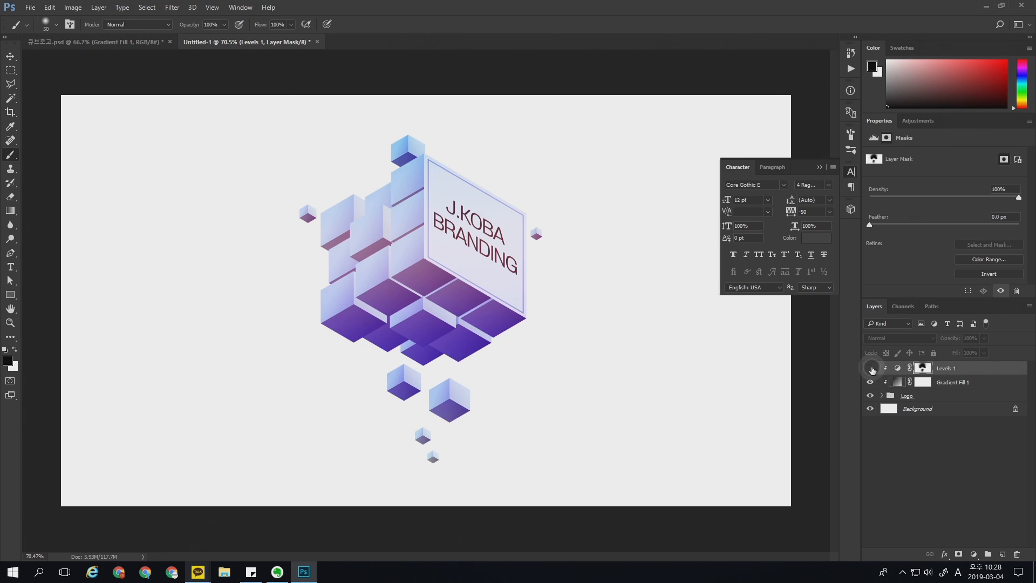
click(870, 368)
click(870, 368)
click(870, 368)
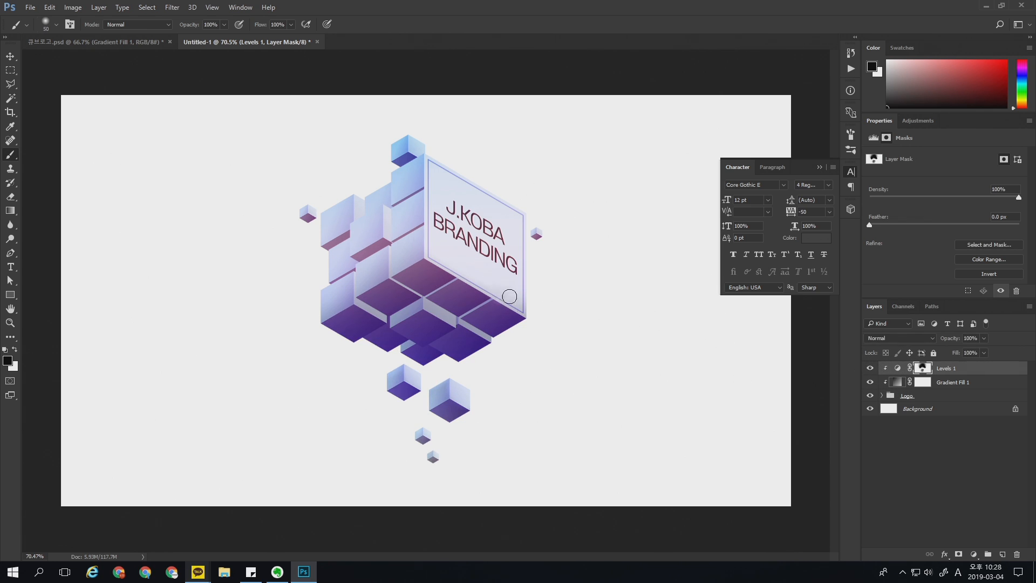
Step: Set the Levels adjustment layer's blend mode to Dissolve to give the shading a grainy texture
click(897, 367)
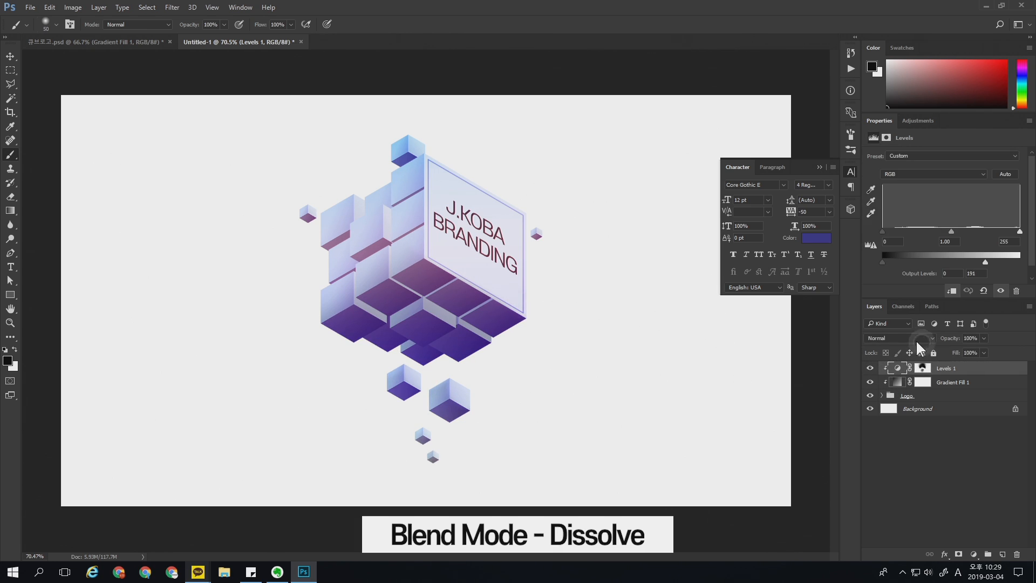
click(917, 340)
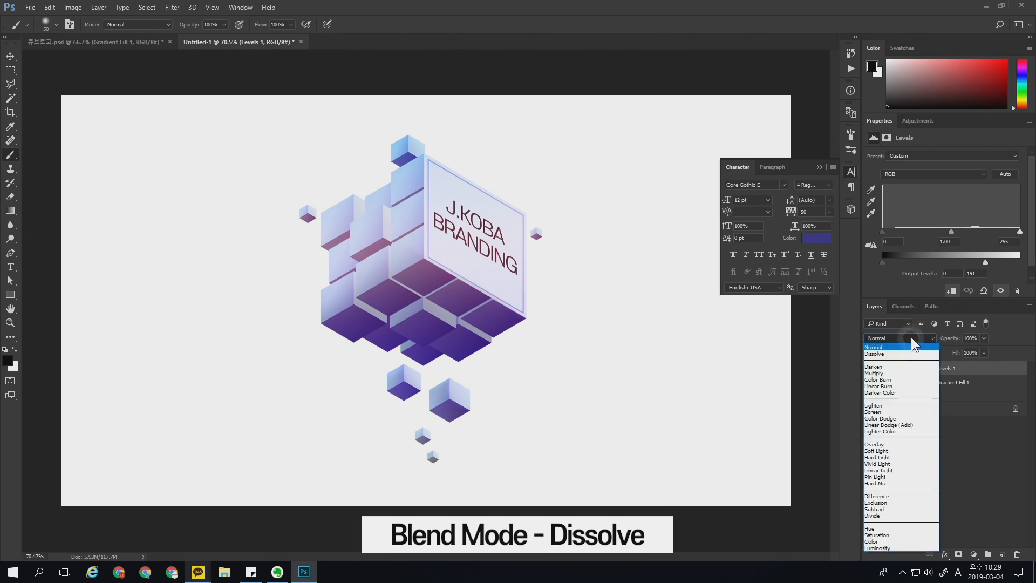
click(891, 345)
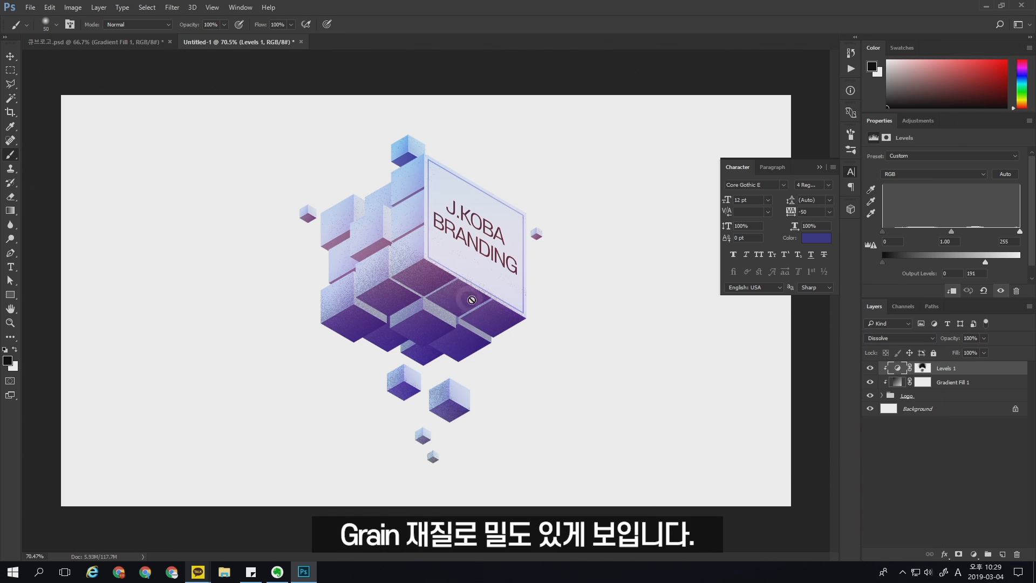
Step: Target the Levels mask and examine the Dissolve grain on the cube faces up close and over the whole logo
click(923, 368)
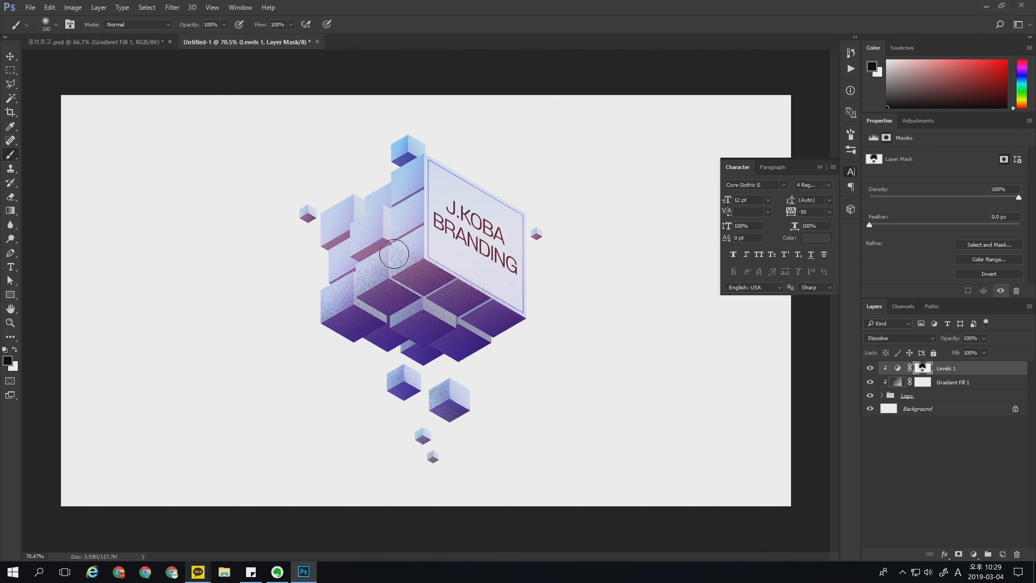
key(ctrl+space)
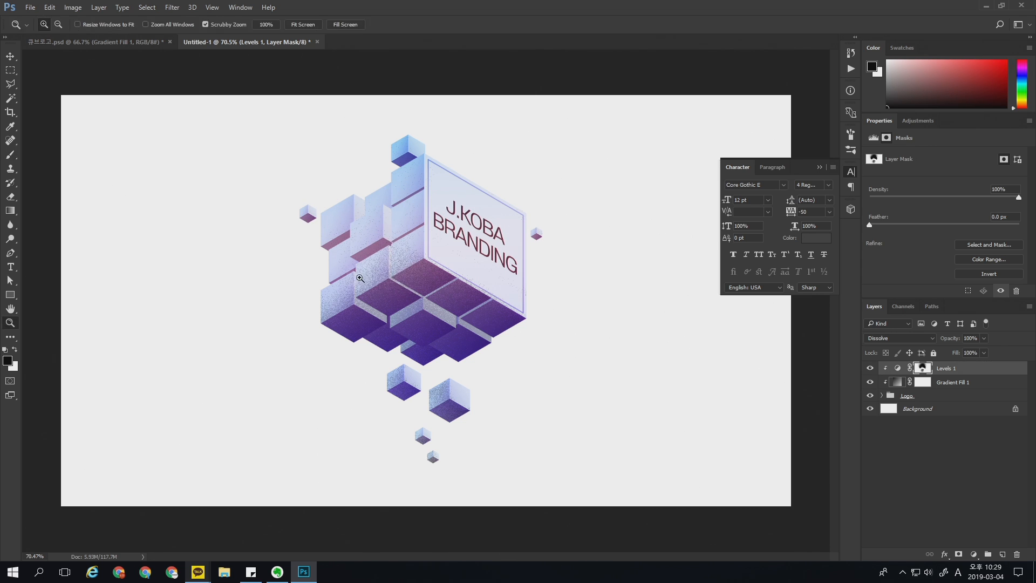
mouse_move(363, 277)
mouse_down()
mouse_move(416, 278)
mouse_move(407, 275)
mouse_up()
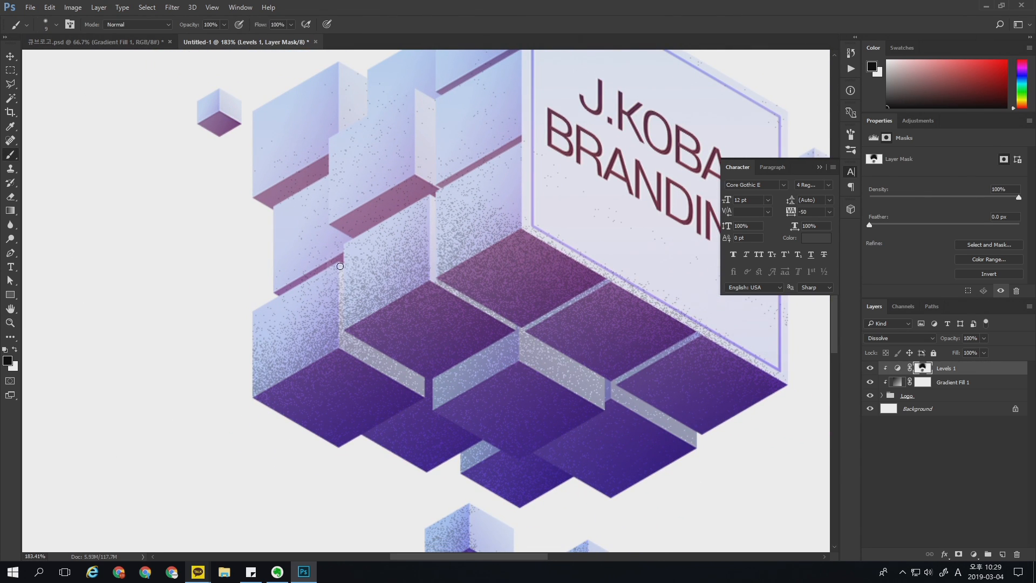
scroll(374, 171, up, 3)
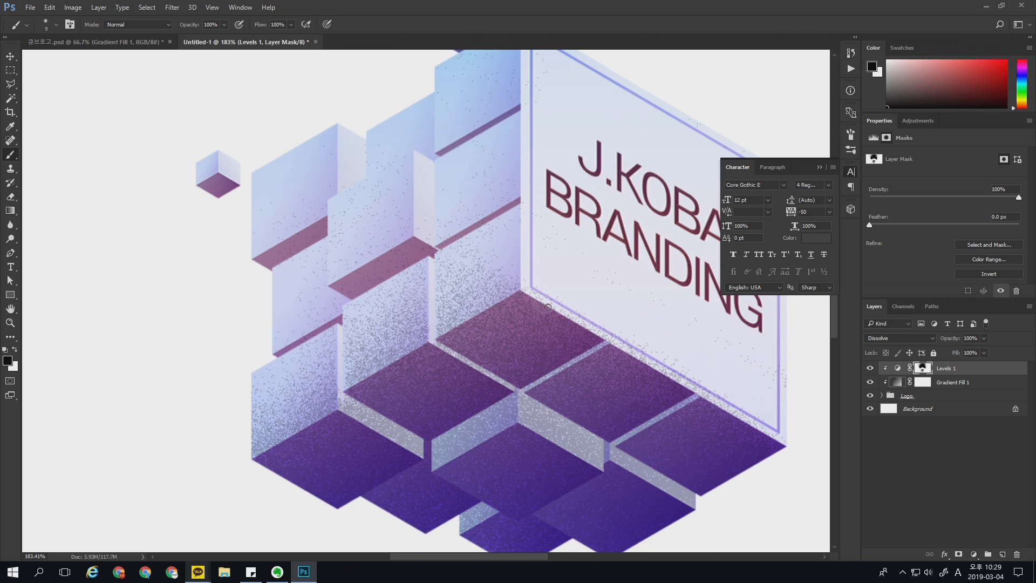
scroll(613, 287, right, 6)
scroll(612, 288, down, 2)
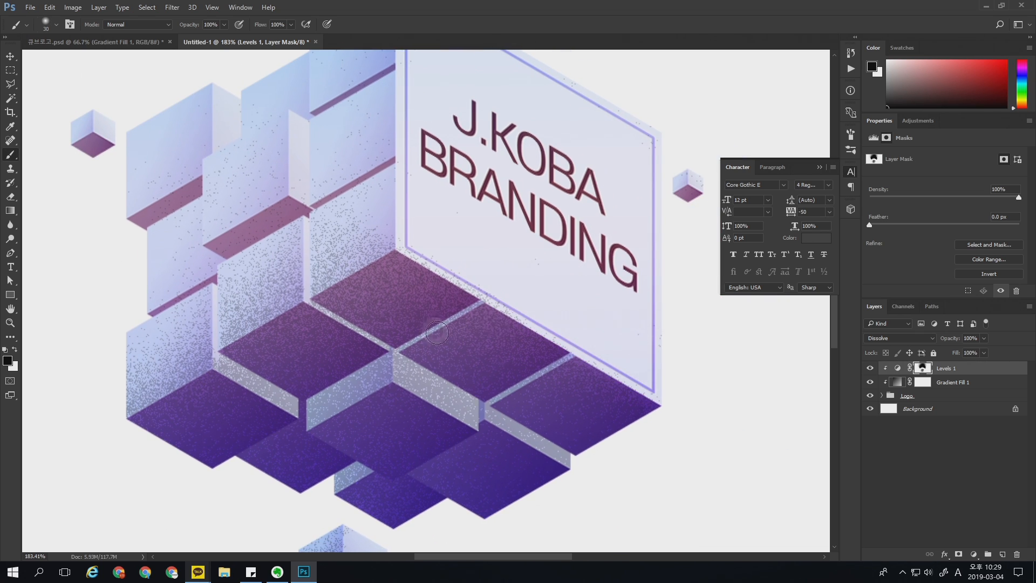
key(ctrl+space)
drag(434, 346, 337, 265)
drag(463, 312, 473, 318)
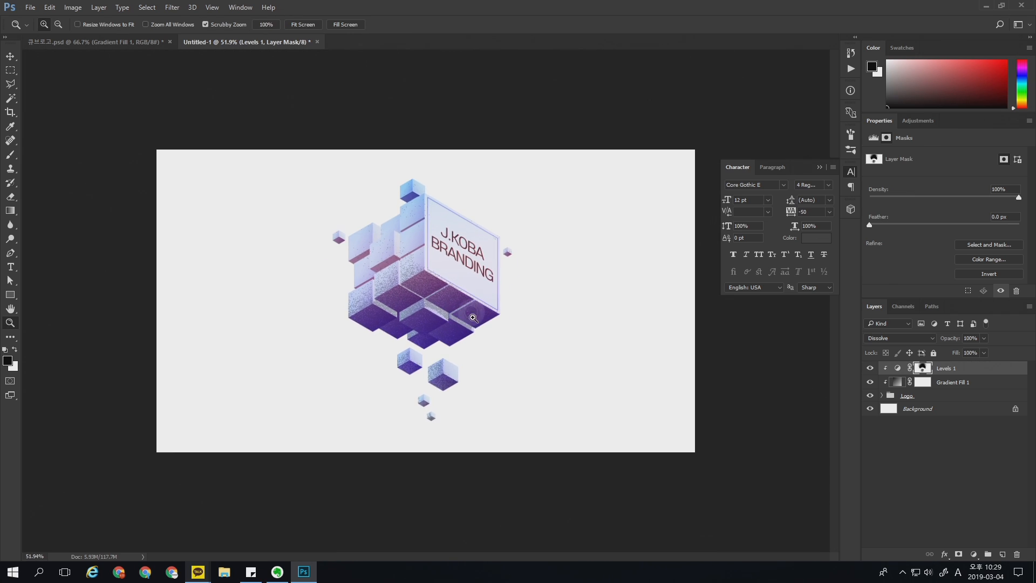
key(ctrl+plus)
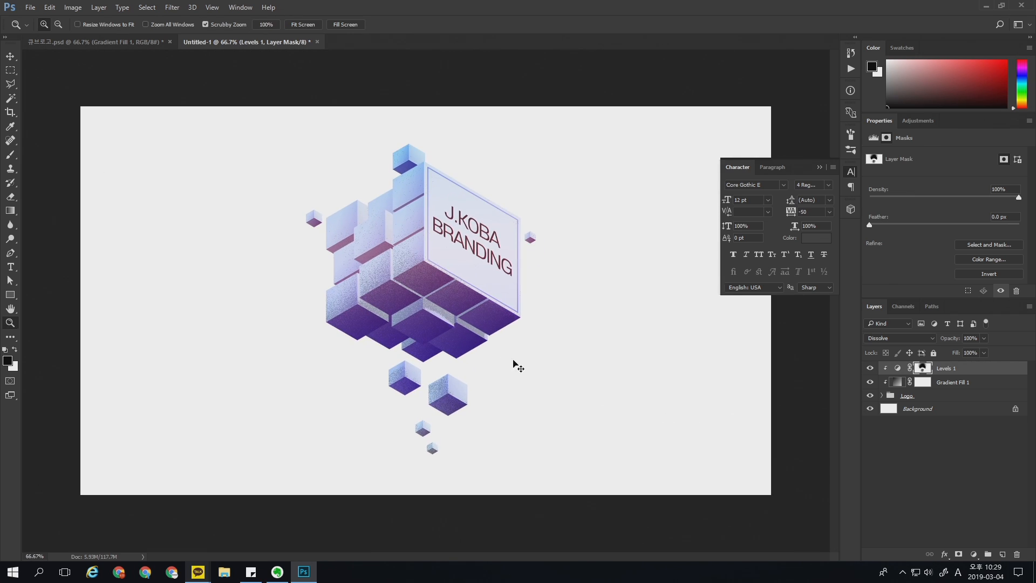
Step: Copy the starry image from Background.jpg into the logo document and place its layer below the Logo group
key(v)
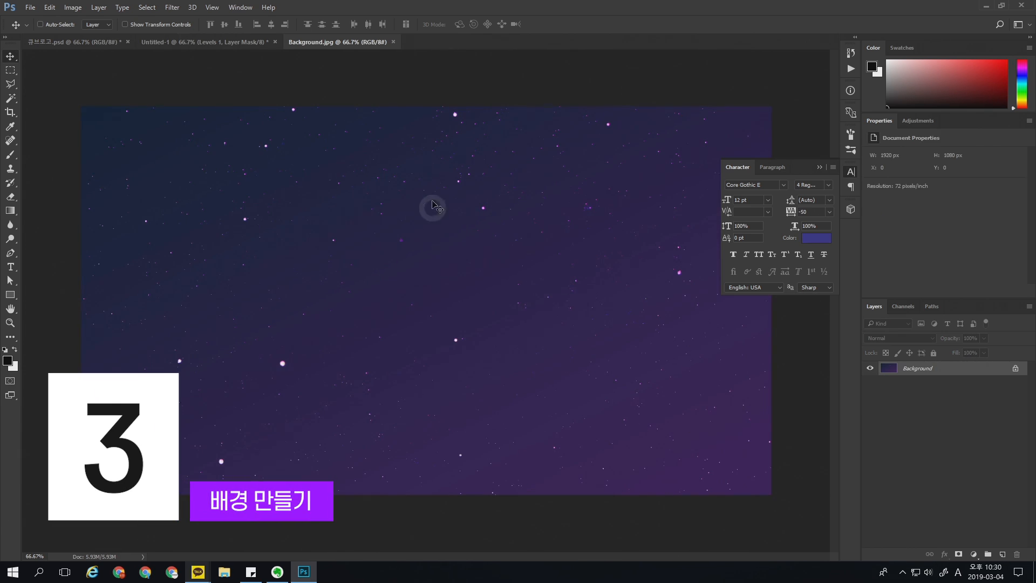
drag(343, 190, 458, 358)
click(665, 409)
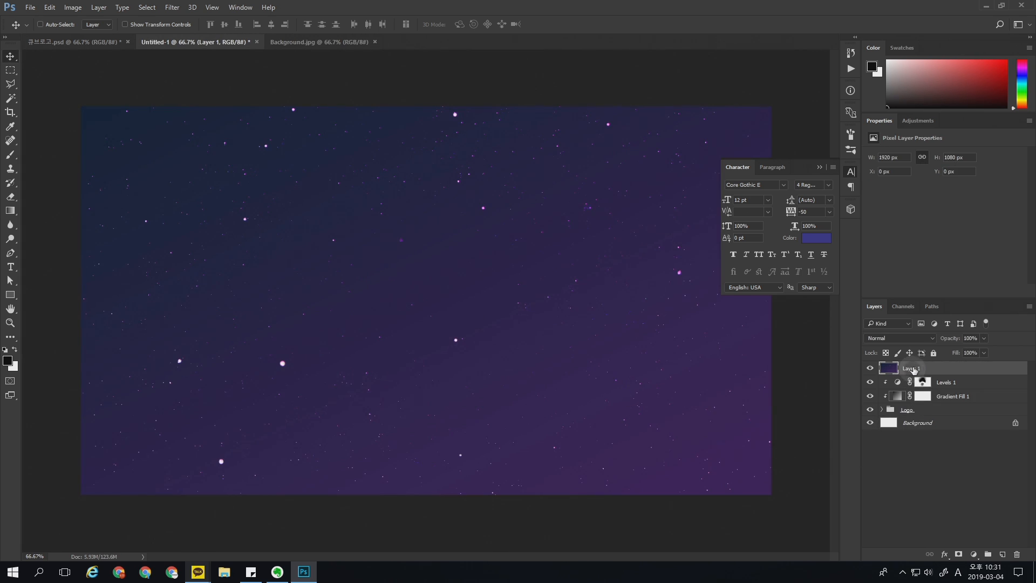
drag(934, 370, 906, 465)
key(z)
drag(592, 296, 585, 319)
click(953, 458)
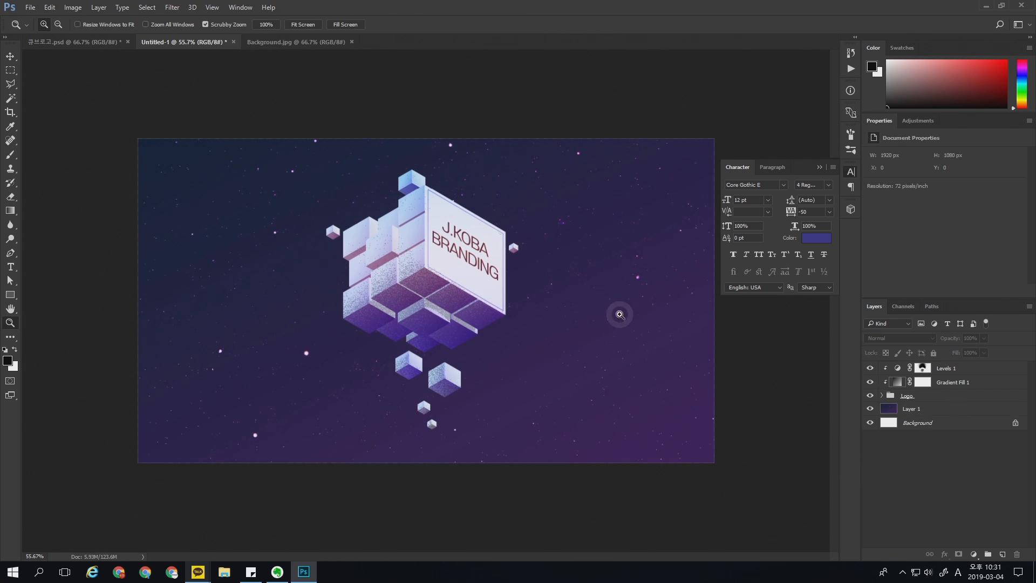
drag(566, 324, 581, 331)
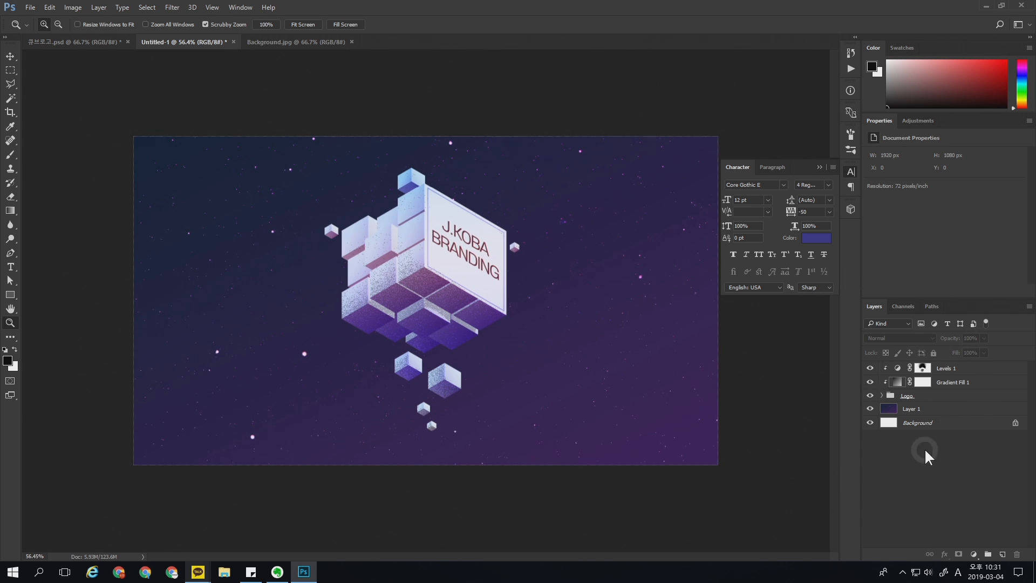
Step: Set up the Pen tool in Shape mode with no fill and a light purple d7a2ff stroke
click(11, 252)
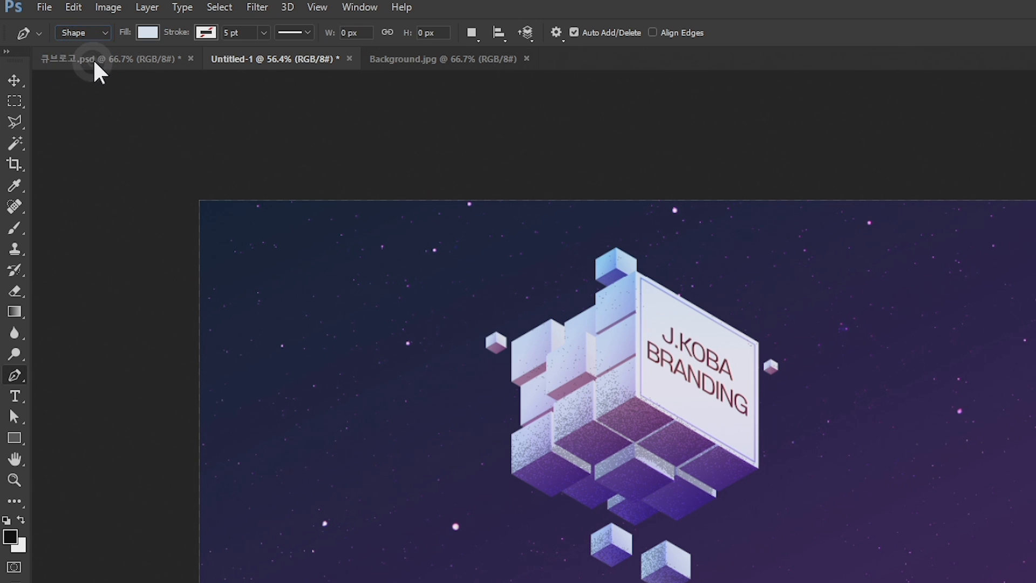
click(146, 33)
click(79, 63)
click(207, 37)
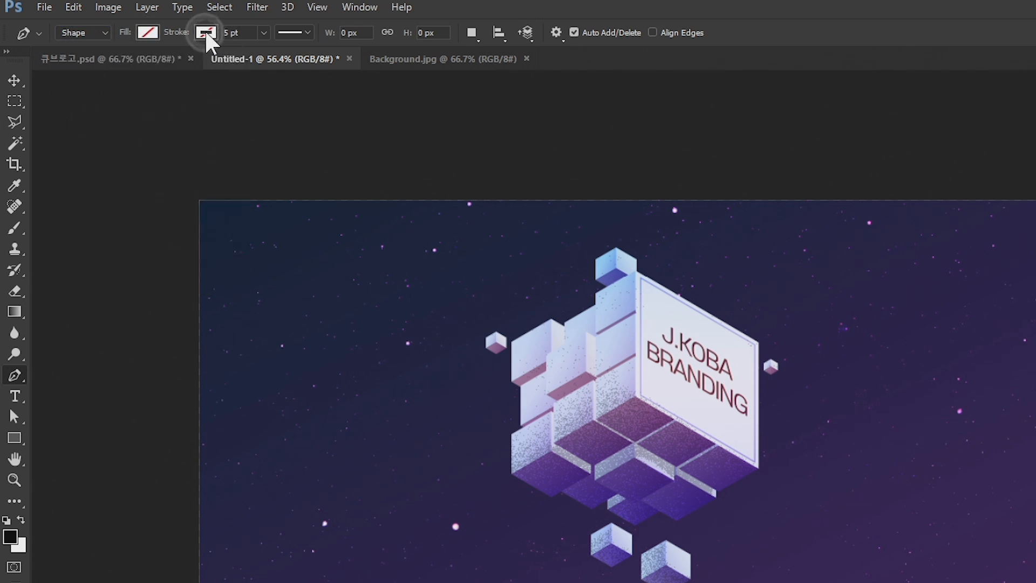
click(281, 67)
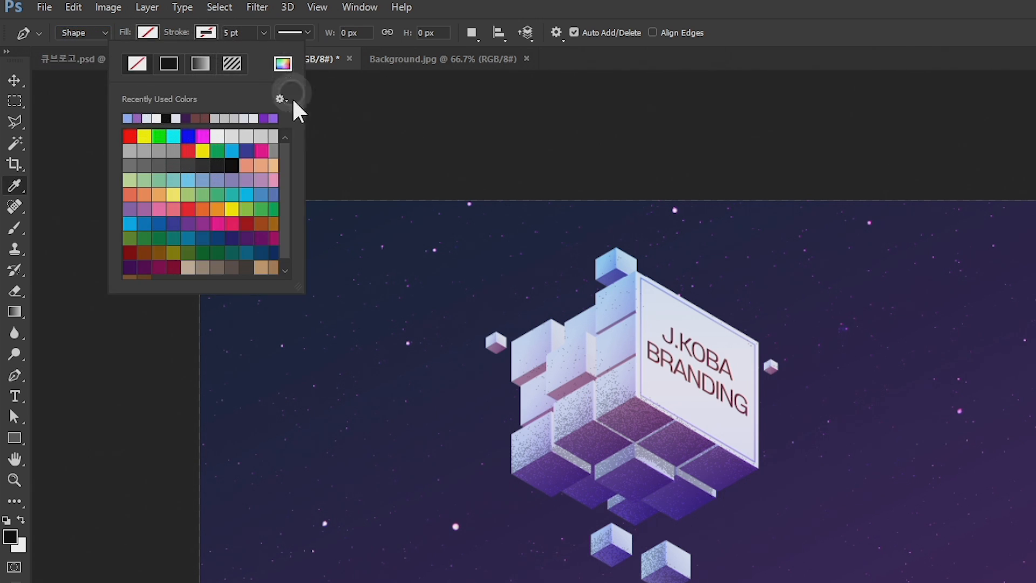
click(758, 108)
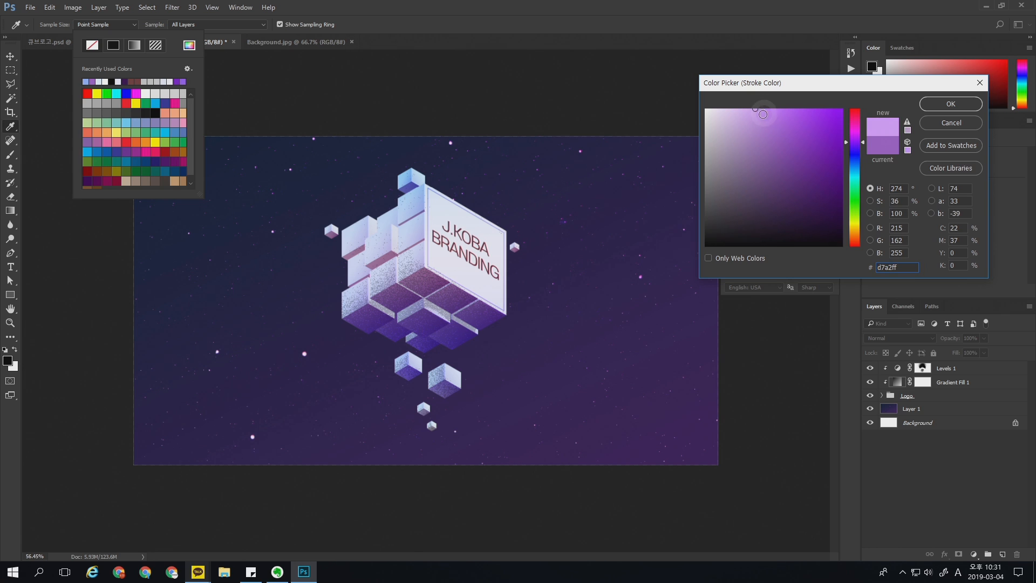
key(Return)
Step: Set the 5 pt stroke's options to round caps and center alignment
click(195, 26)
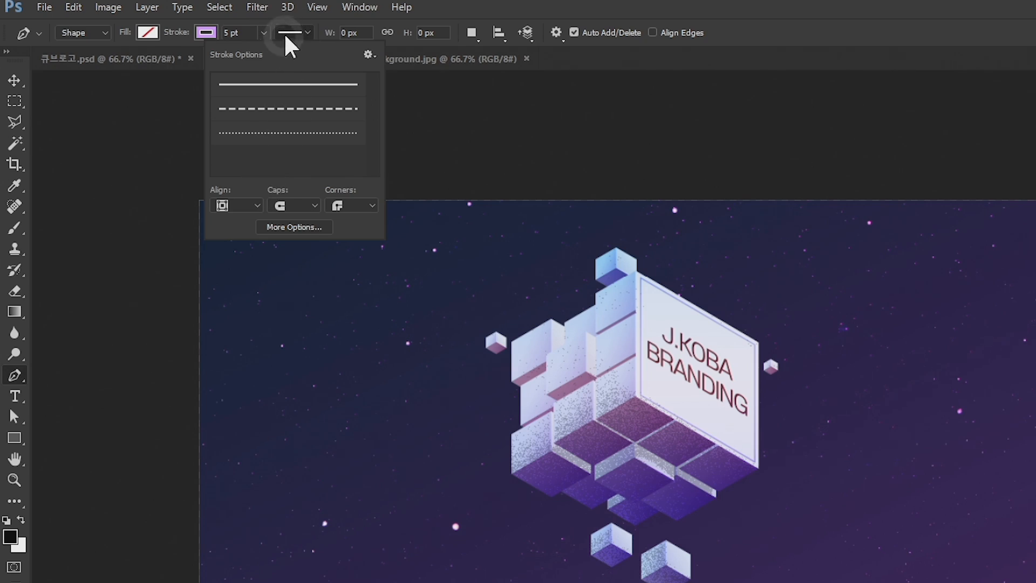
click(285, 205)
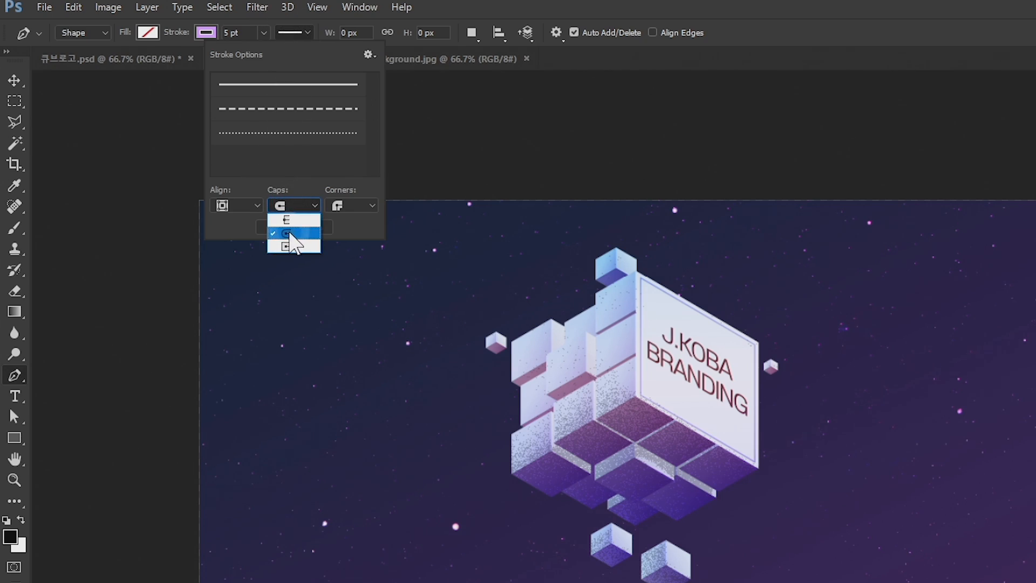
click(289, 237)
click(243, 205)
click(238, 235)
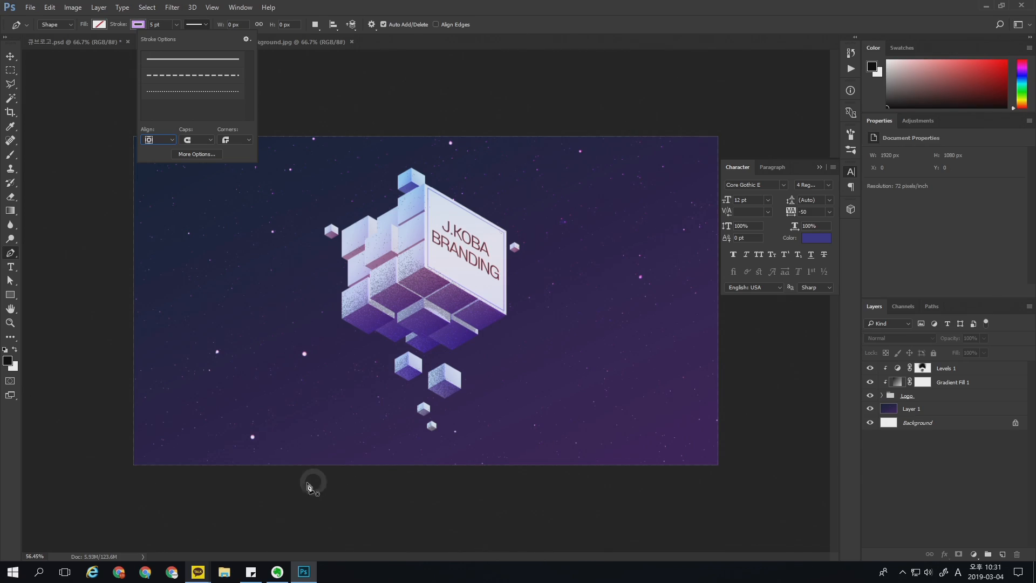
Step: Draw a diagonal line extending past the canvas at both ends and adjust its endpoints to follow the cube's lower right edge
click(230, 481)
click(786, 138)
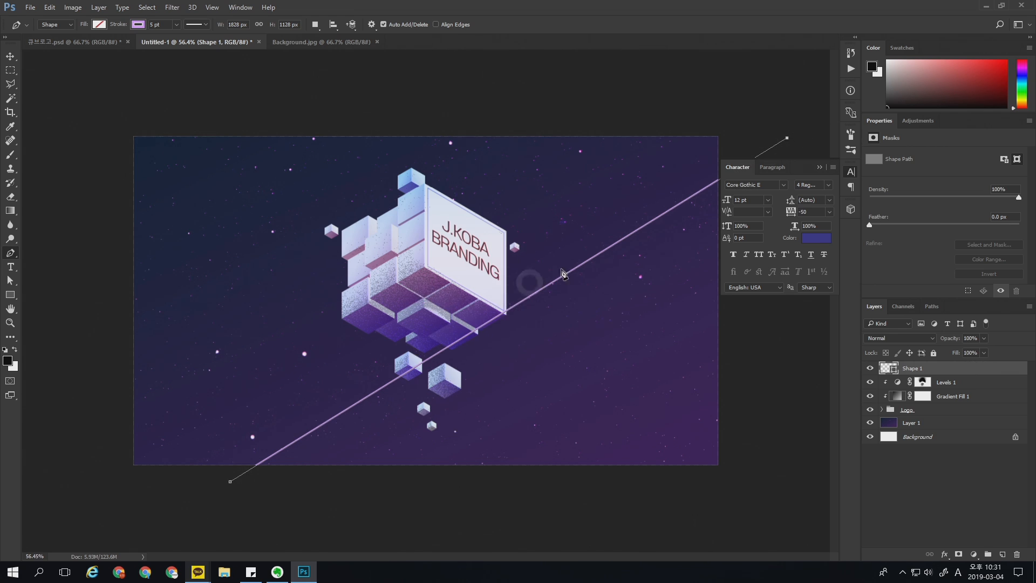
drag(789, 143, 784, 147)
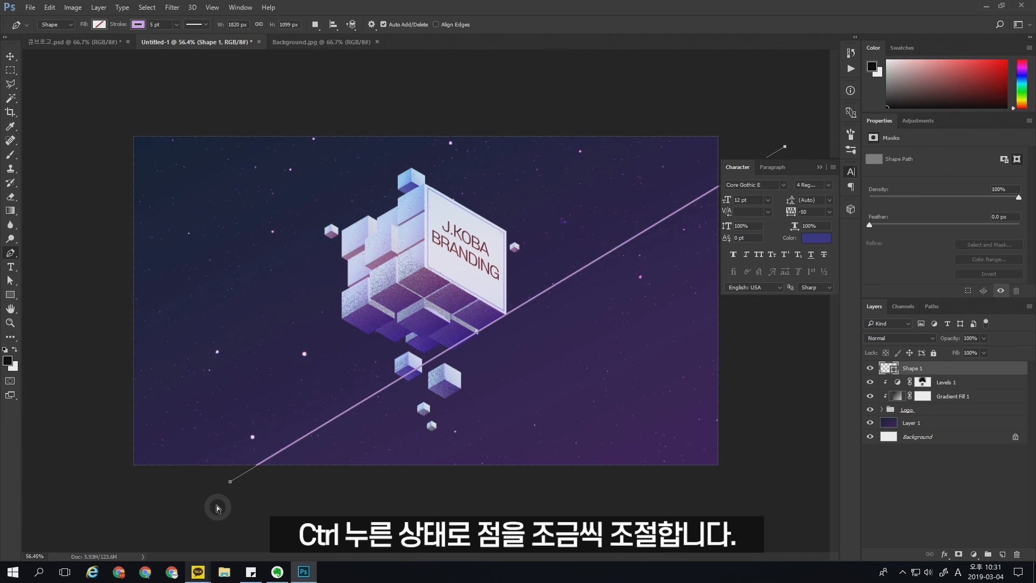
Step: Move the diagonal line to the canvas's lower right area and place its Shape 1 layer directly below the Logo group
key(v)
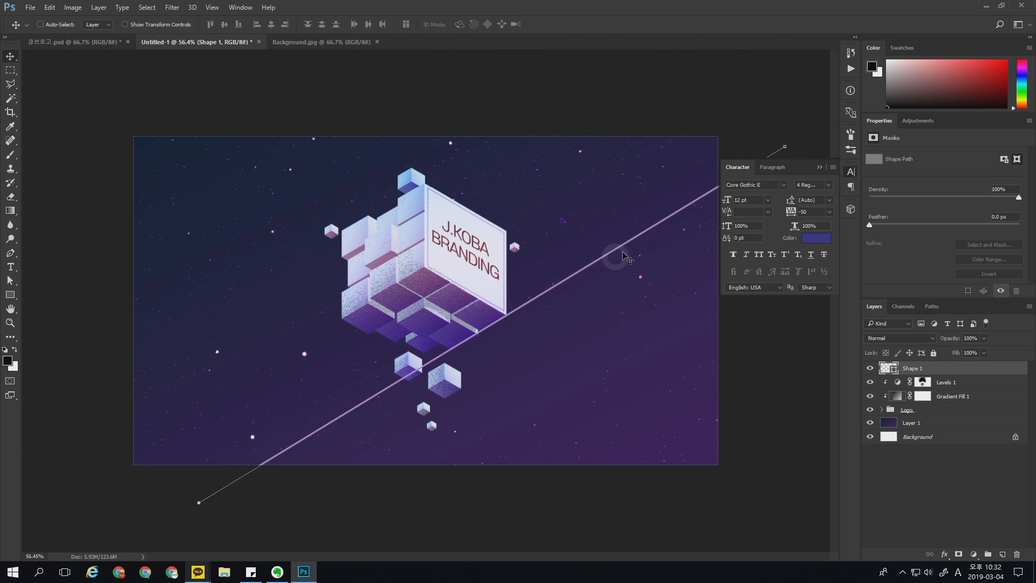
drag(657, 232, 502, 426)
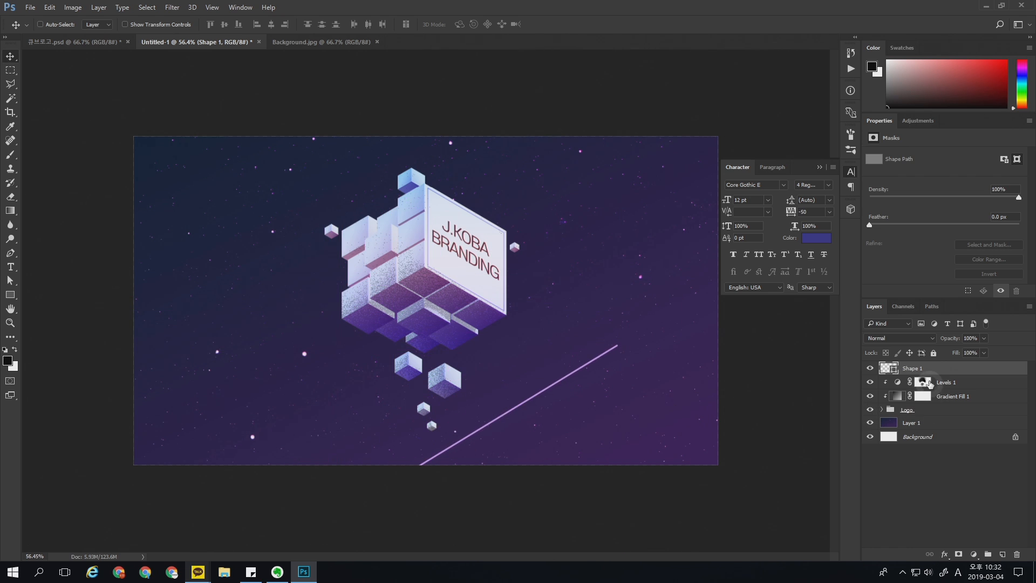
drag(922, 371, 907, 422)
click(871, 411)
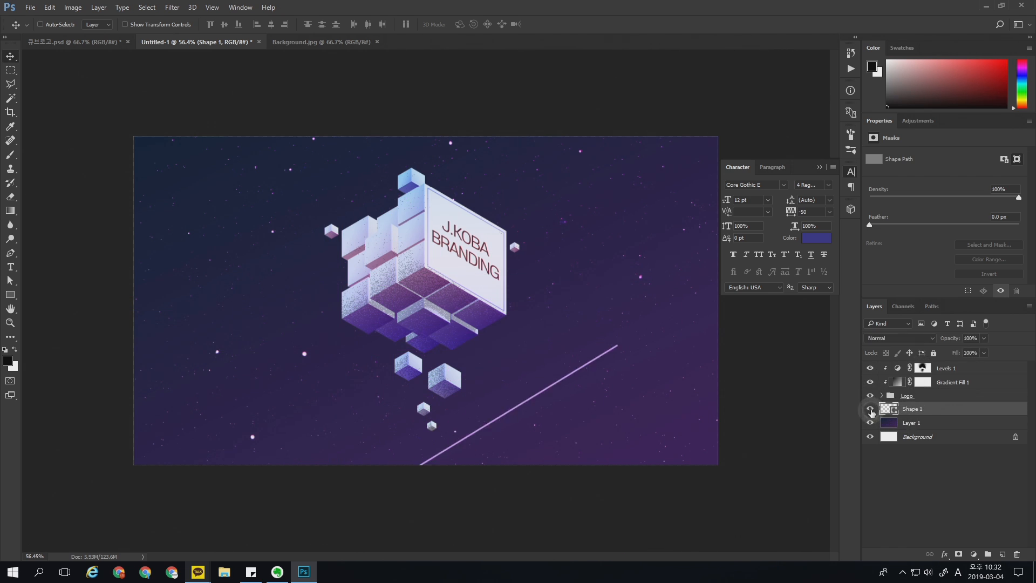
Step: Duplicate the diagonal line three times, placing copies at the canvas's upper left, behind the logo, and below the cube
drag(579, 373, 318, 196)
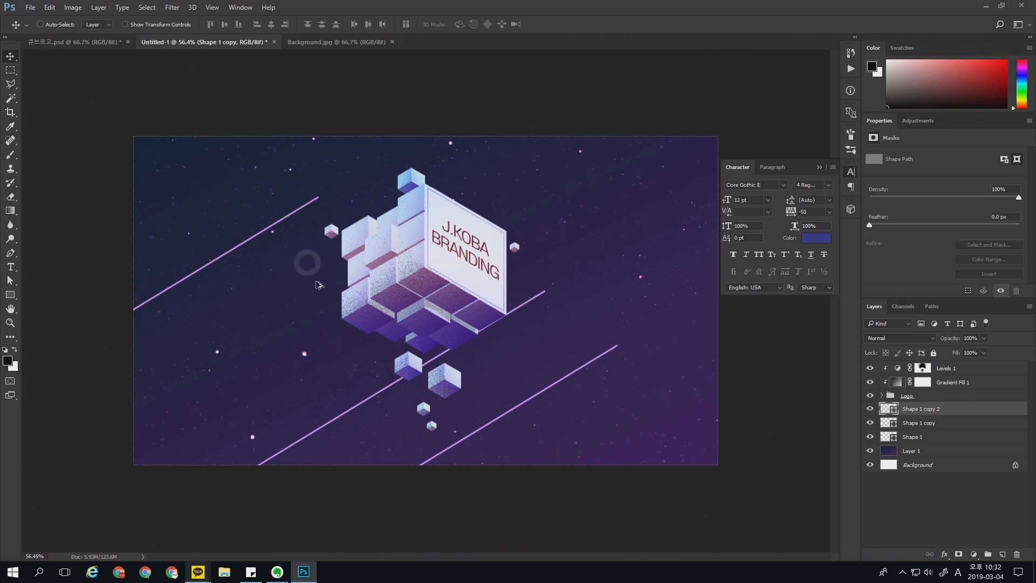
drag(278, 237, 374, 494)
click(870, 409)
click(869, 409)
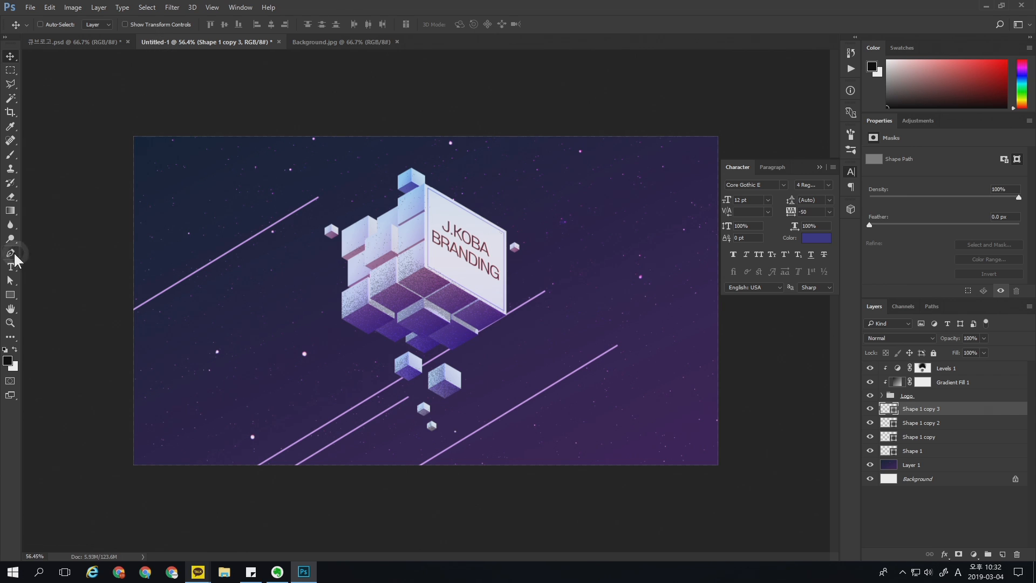
Step: Thicken the stroke of the line on Shape 1 copy 3 and set the Shape 1 copy 2 line's stroke width to 2 pt
click(12, 253)
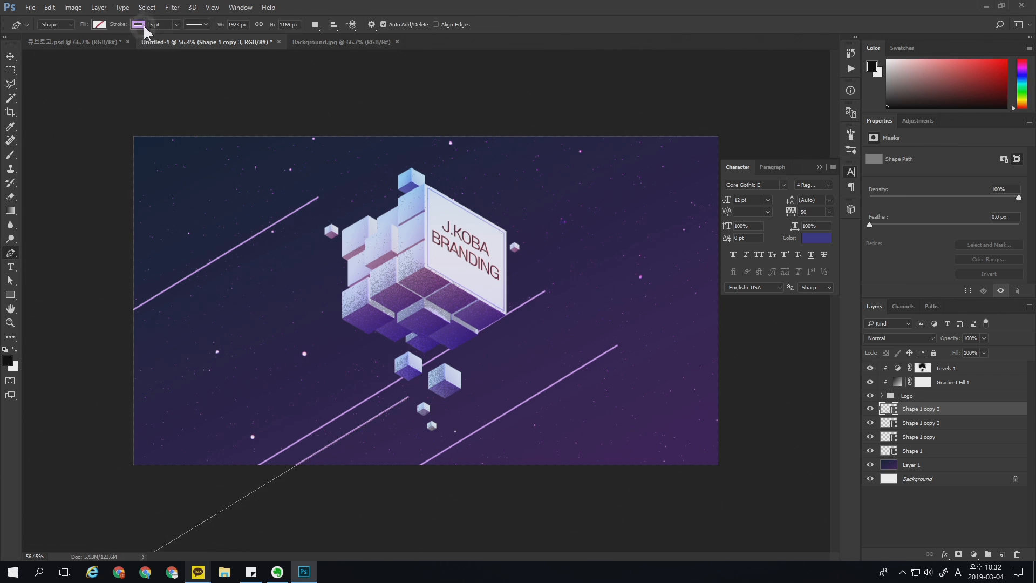
click(869, 410)
click(869, 410)
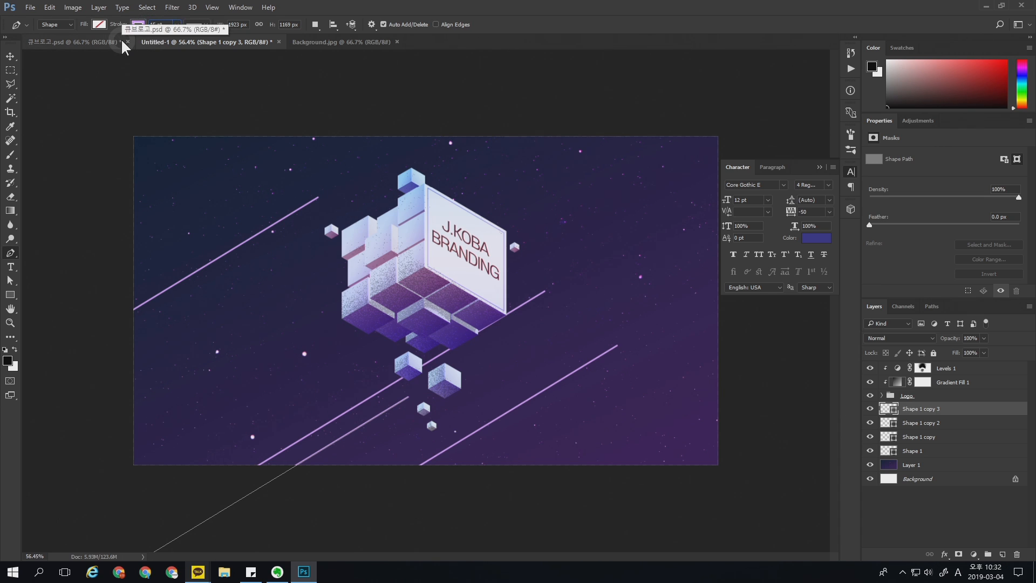
key(Return)
click(880, 424)
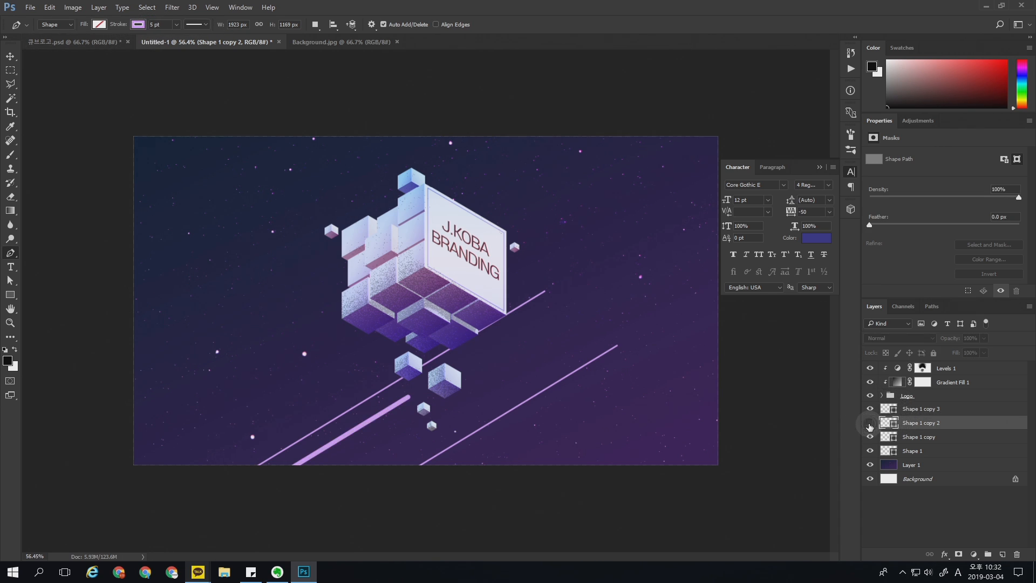
click(162, 24)
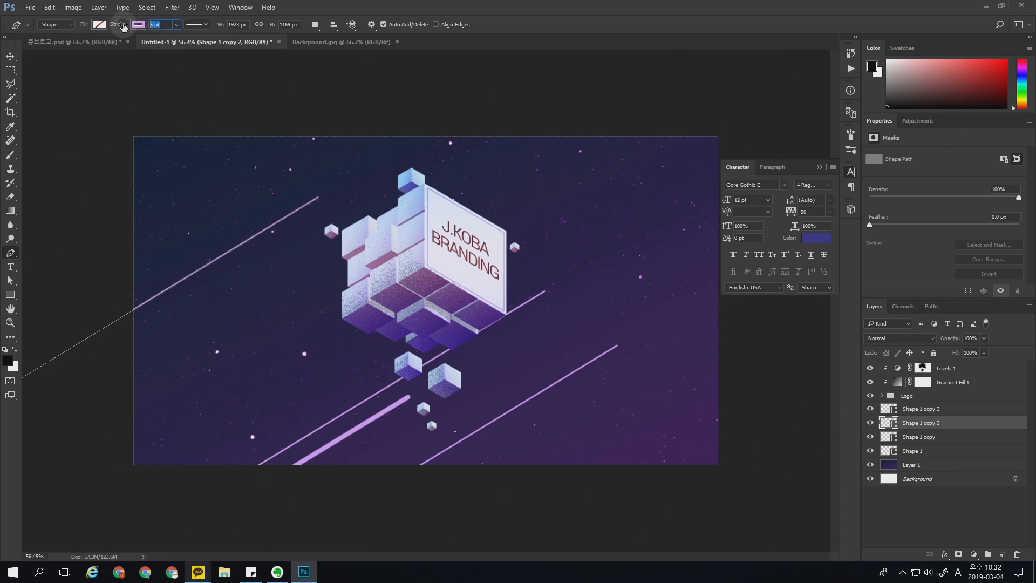
text(2)
key(Return)
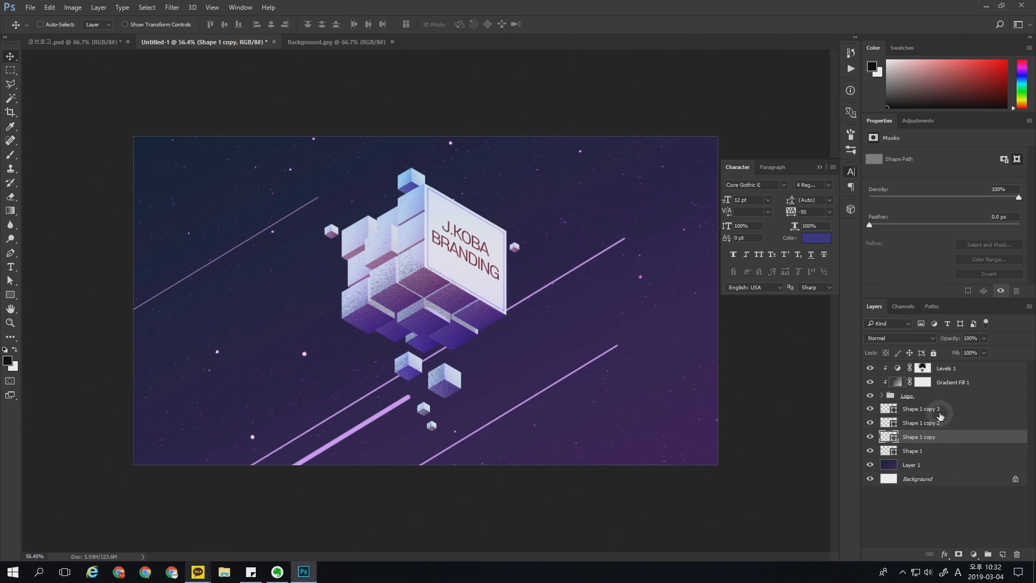
Step: Group the Shape 1 layer and its three copies into one layer group
click(939, 412)
shift+click(935, 453)
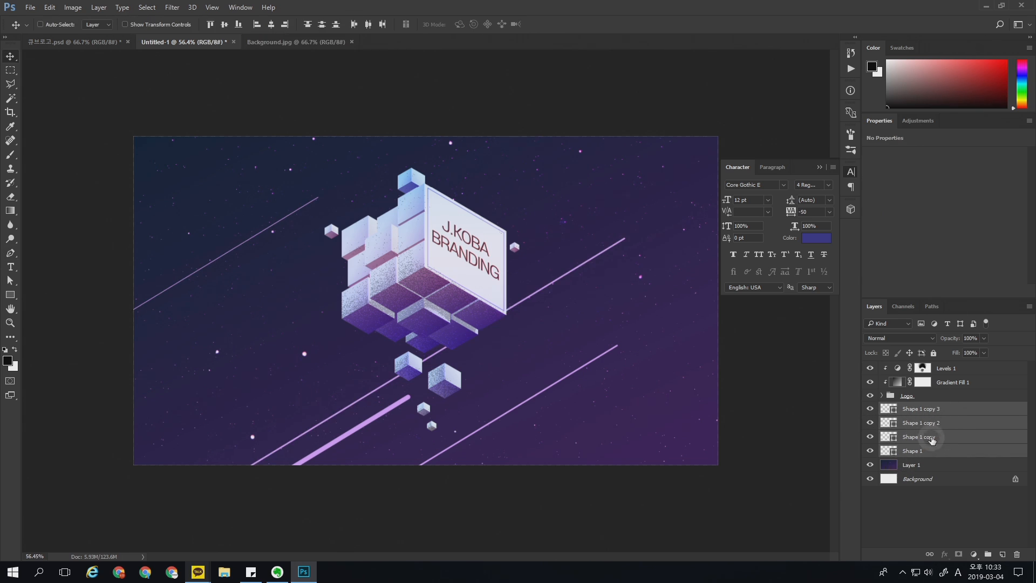
key(ctrl+g)
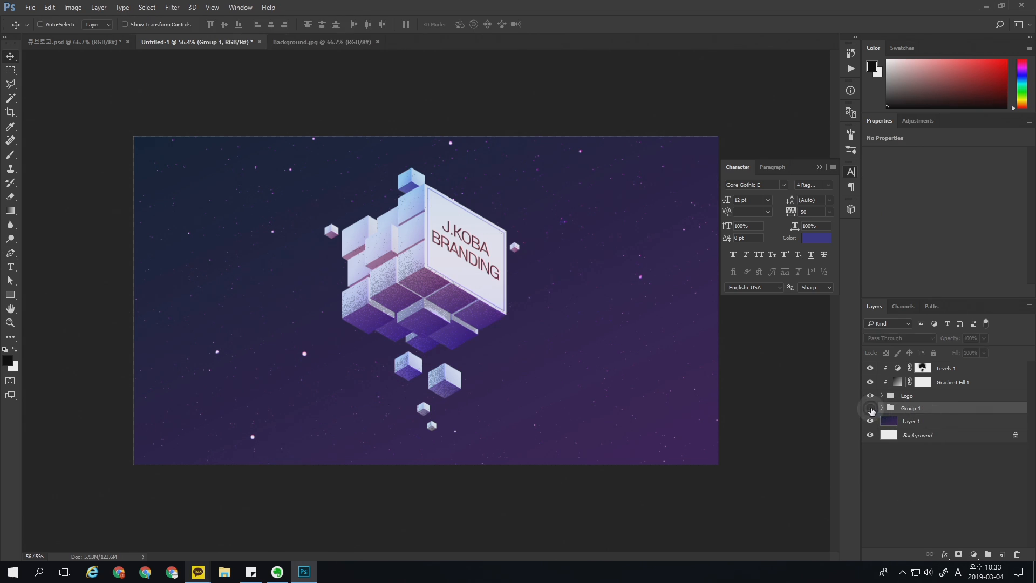
Step: Add a layer mask to Group 1 and set up the Gradient tool with the Foreground to Transparent preset
key(z)
drag(622, 412, 640, 419)
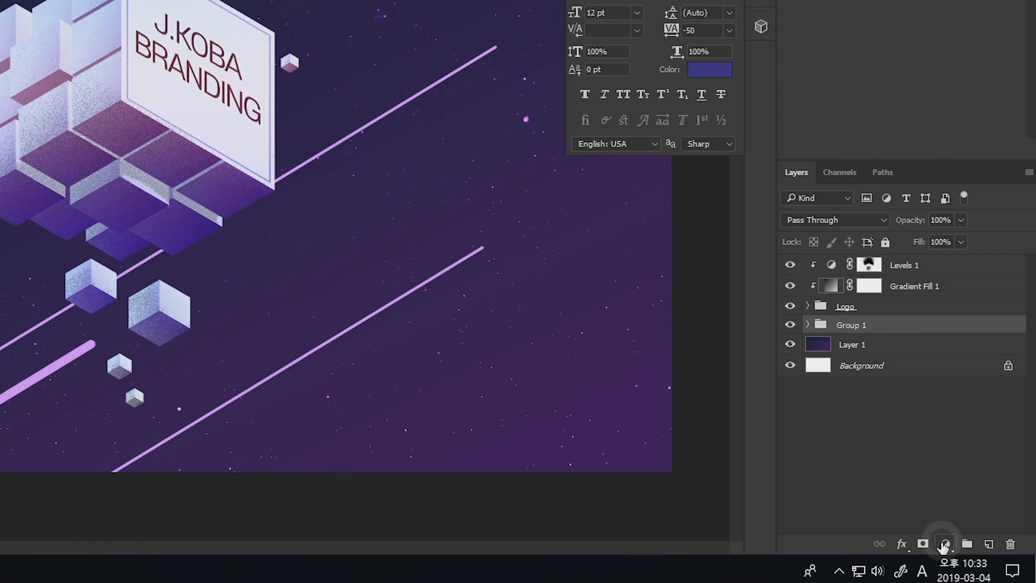
click(923, 543)
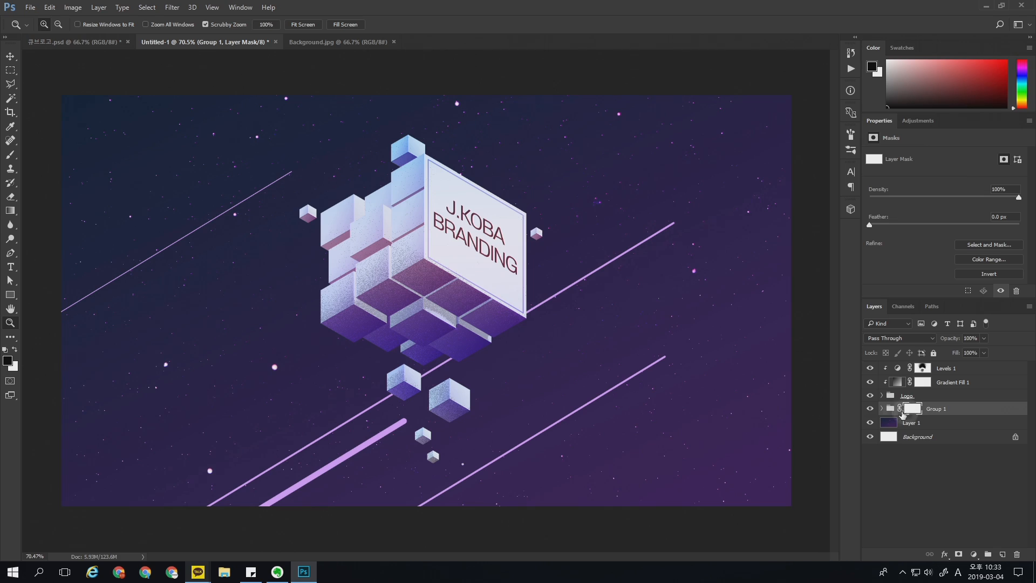
click(20, 210)
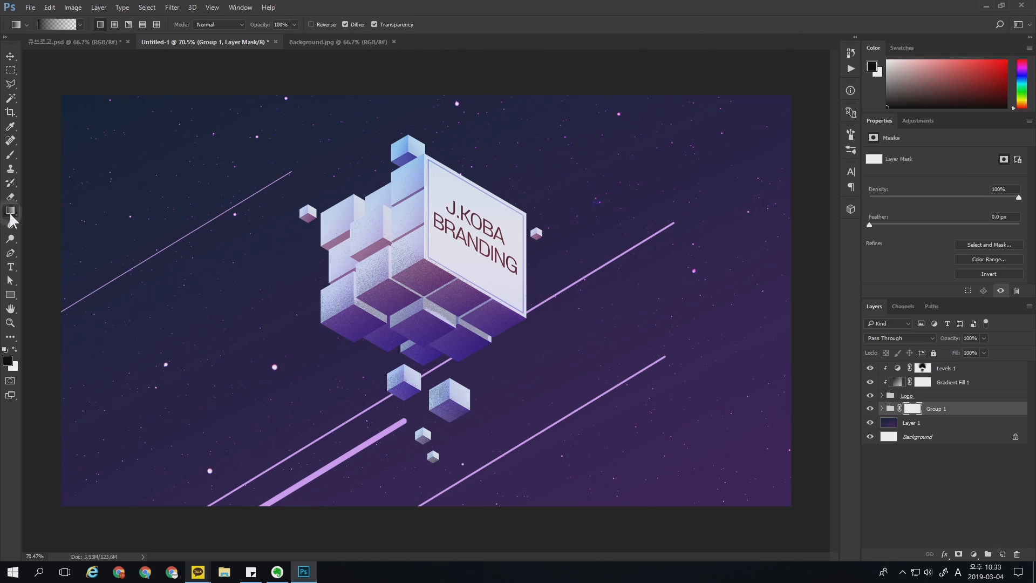
click(59, 24)
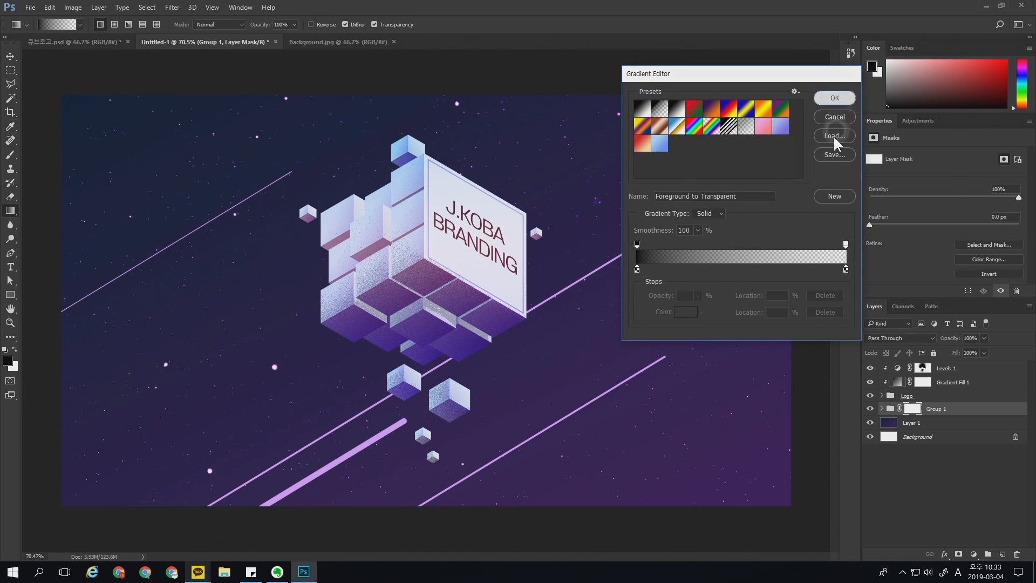
click(834, 98)
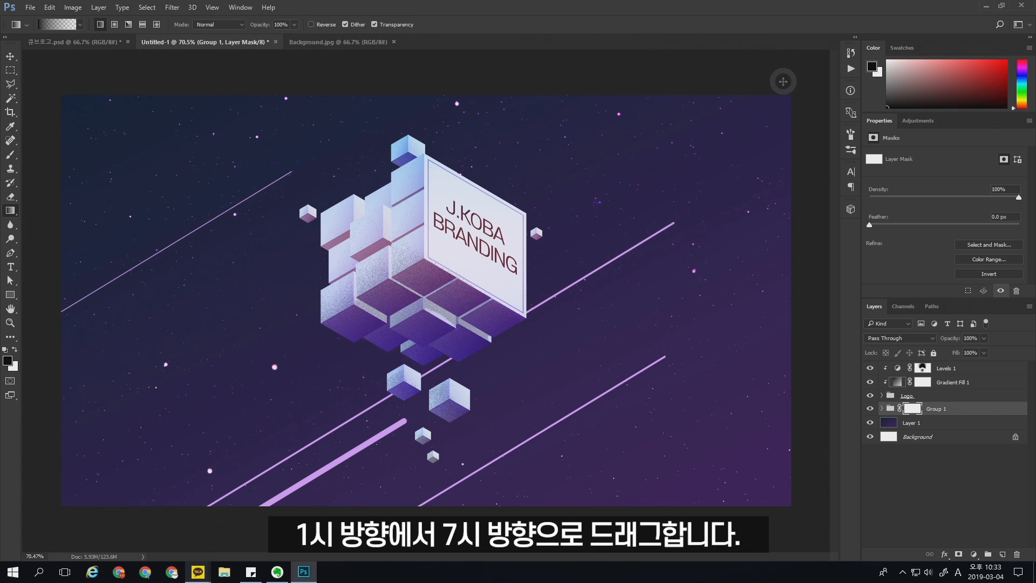
Step: Fade the streaks' upper right ends with two black-to-transparent linear gradients on the group's mask, running from the canvas's upper right toward its lower left
drag(782, 84, 423, 313)
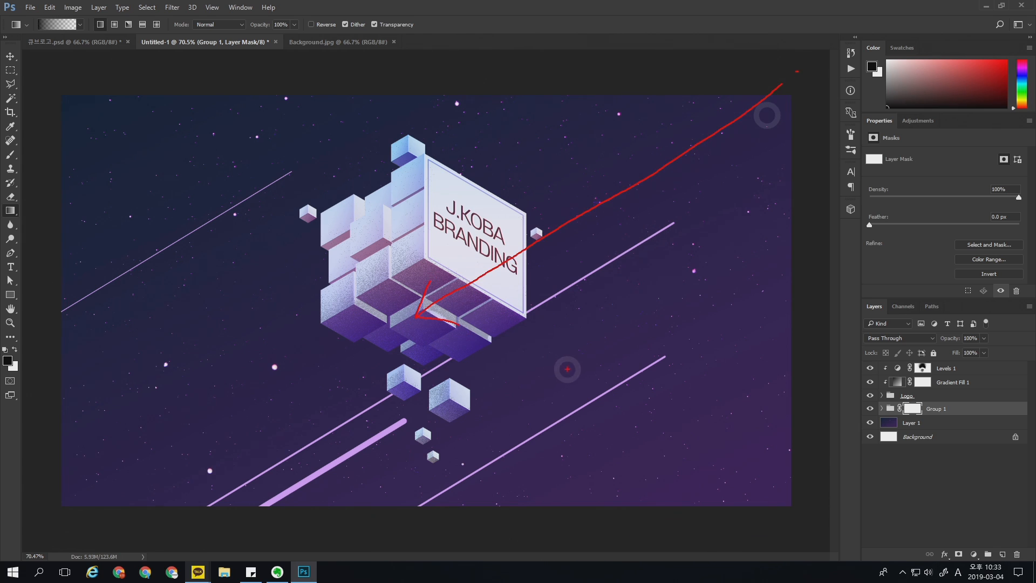
drag(723, 111, 215, 439)
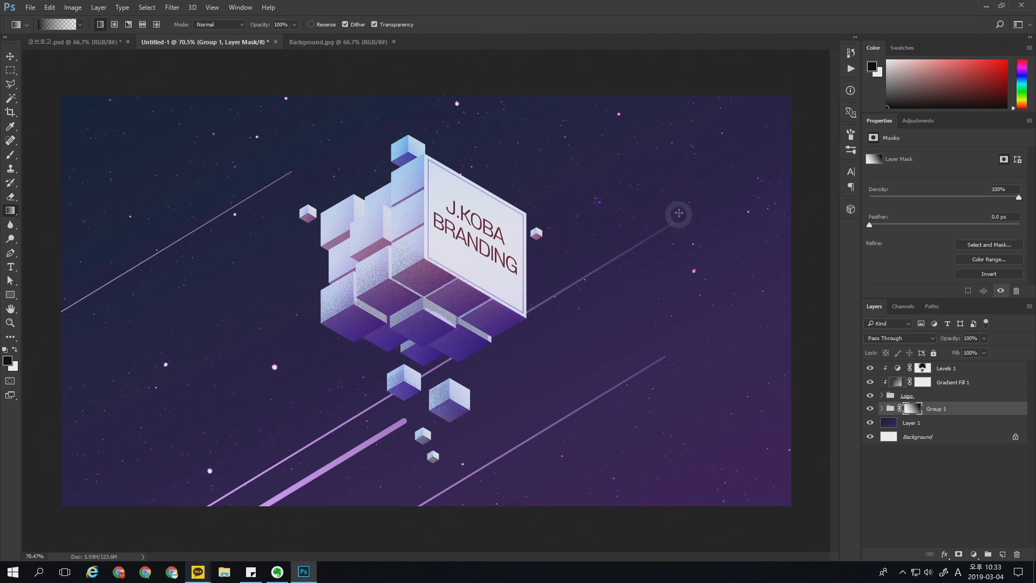
drag(753, 91, 282, 346)
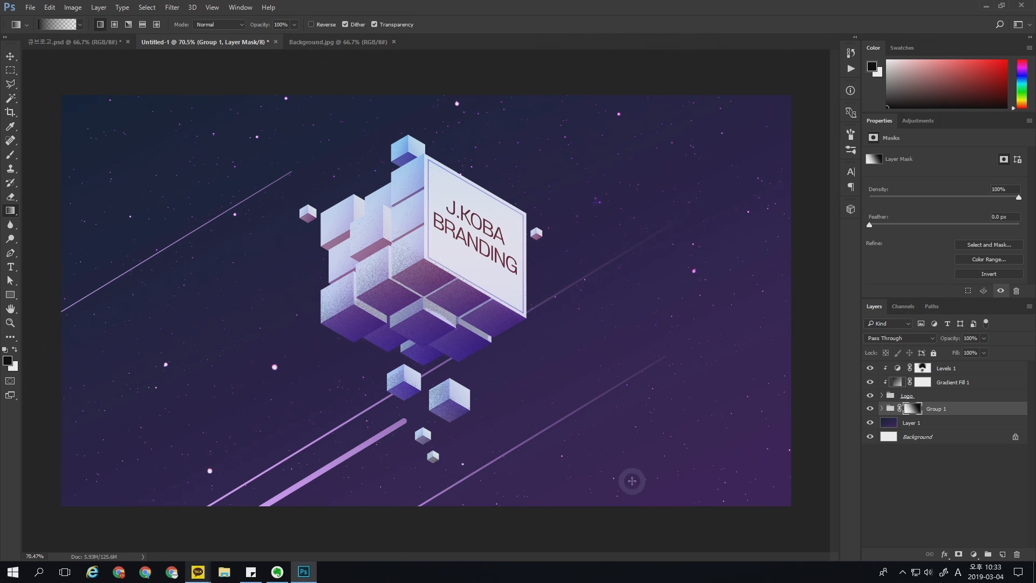
Step: Expand Group 1 and set the group's blend mode to Linear Dodge (Add)
click(925, 409)
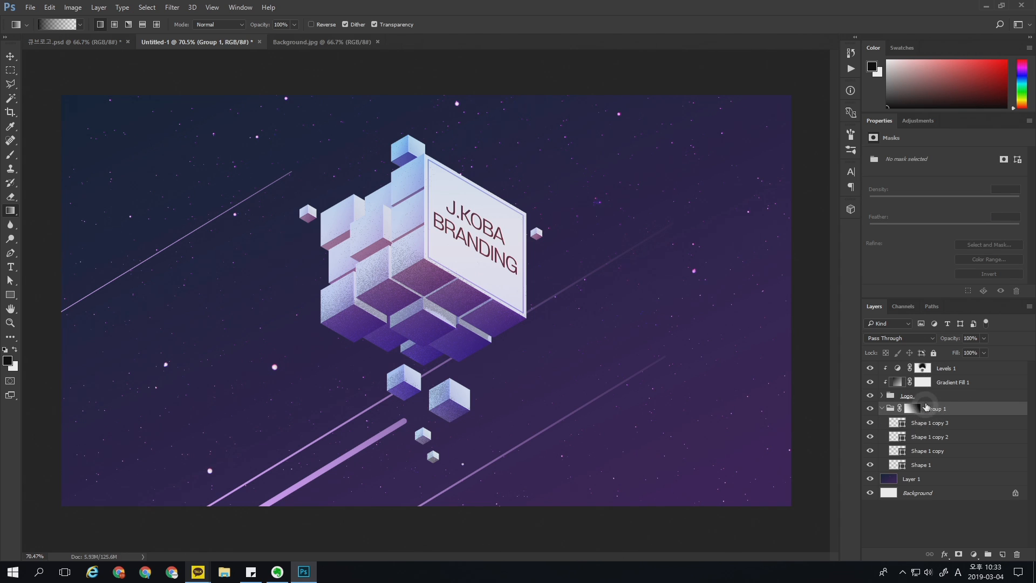
click(901, 339)
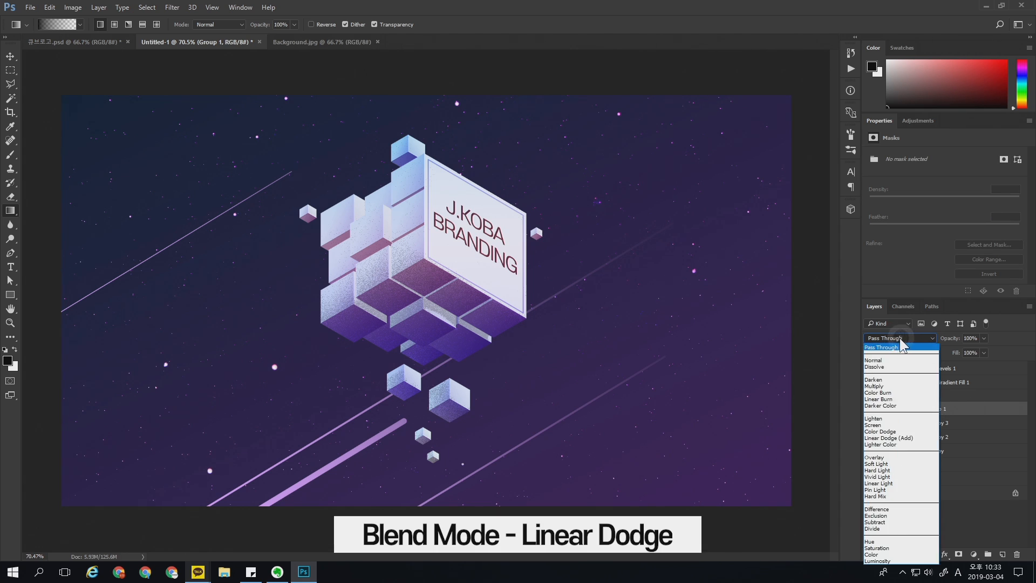
click(889, 443)
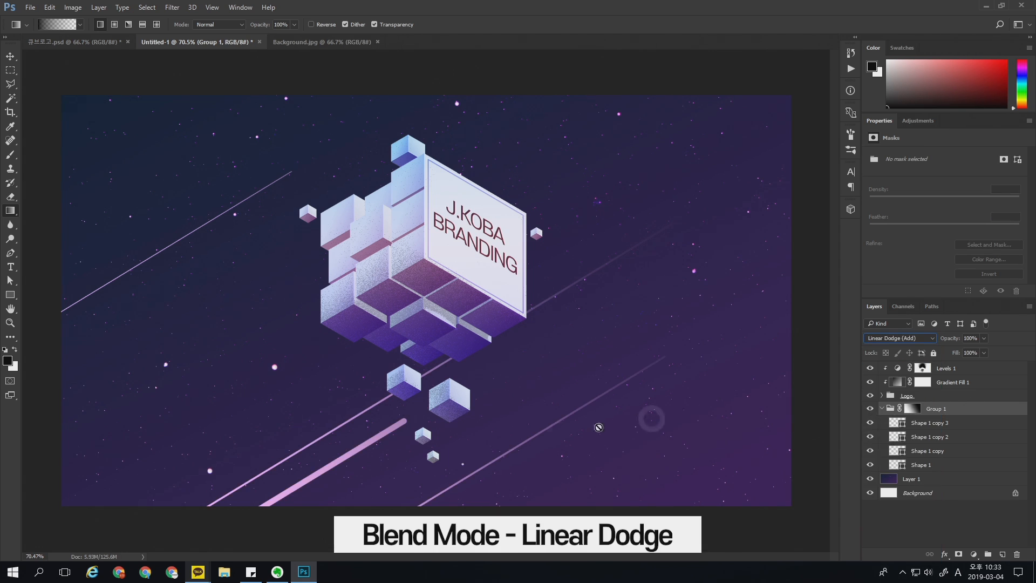